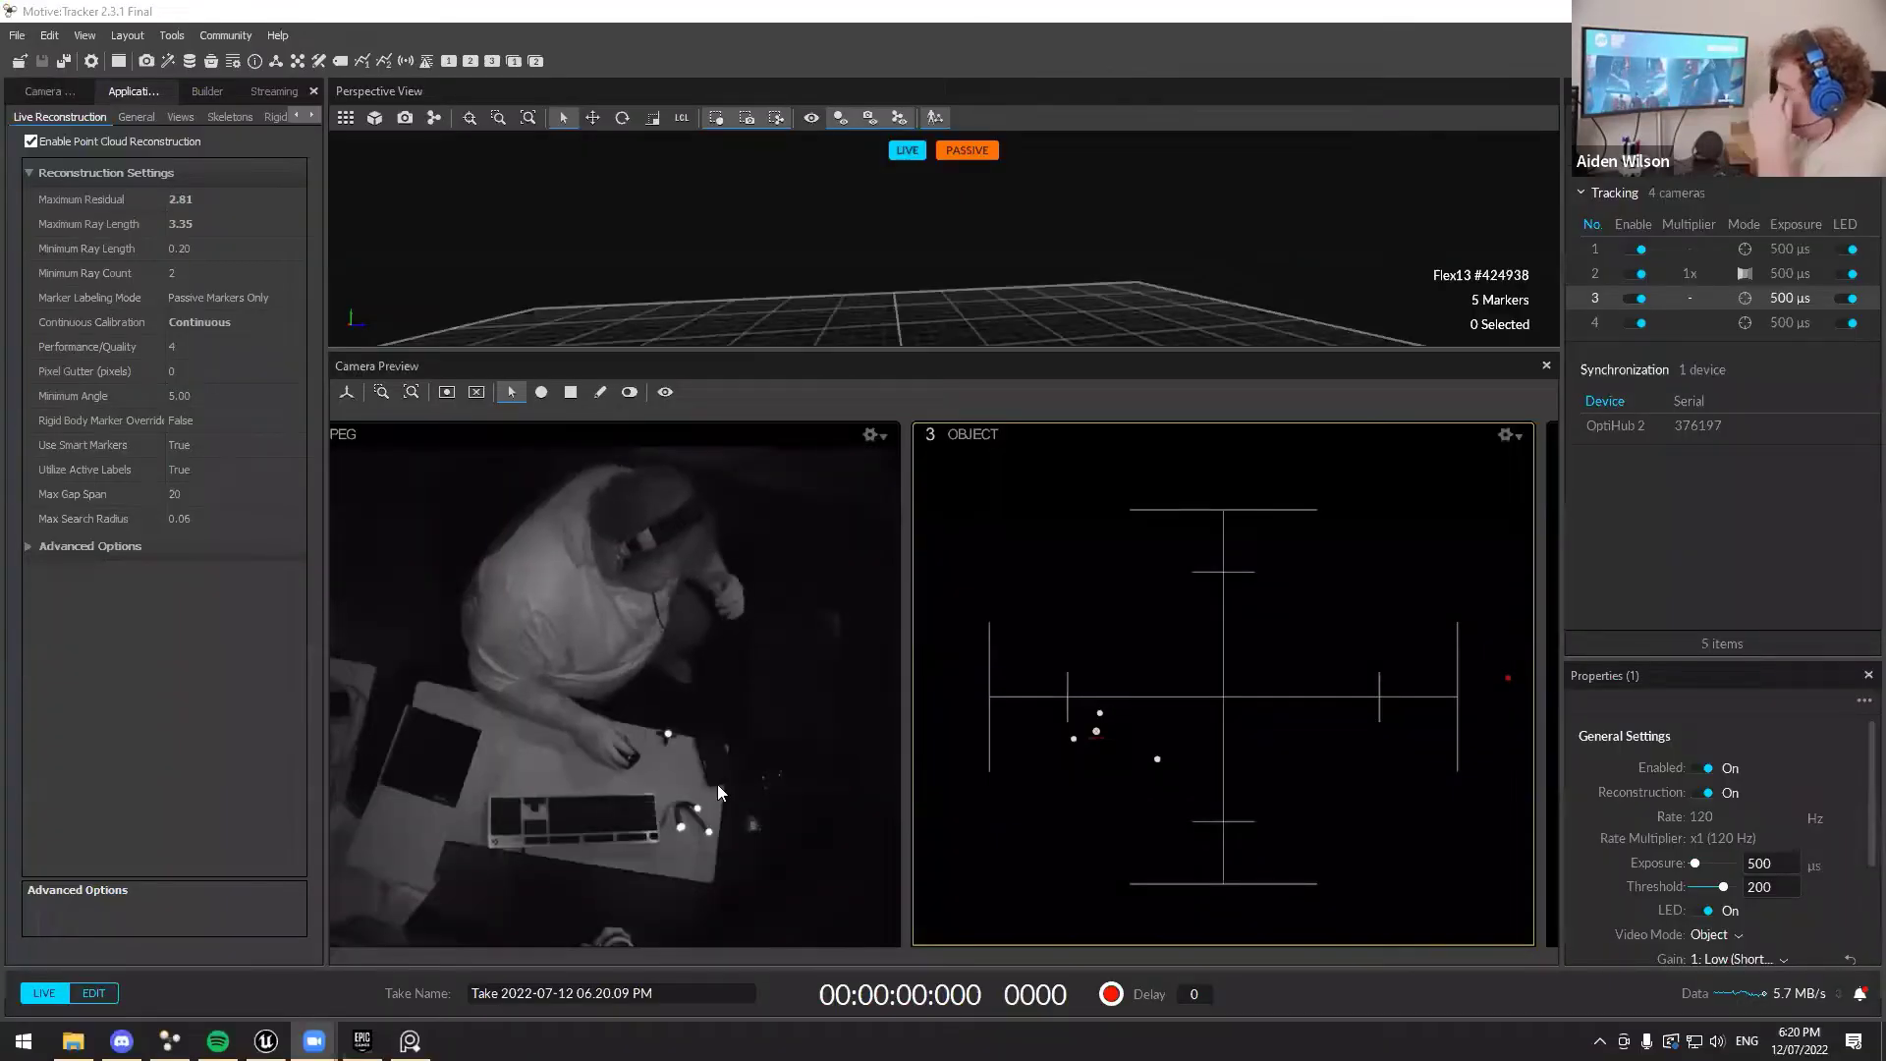
# Enlarge the Perspective View above the camera preview and bring camera 2's feed into view
pyautogui.moveTo(665, 714); pyautogui.dragTo(852, 701, button='middle')
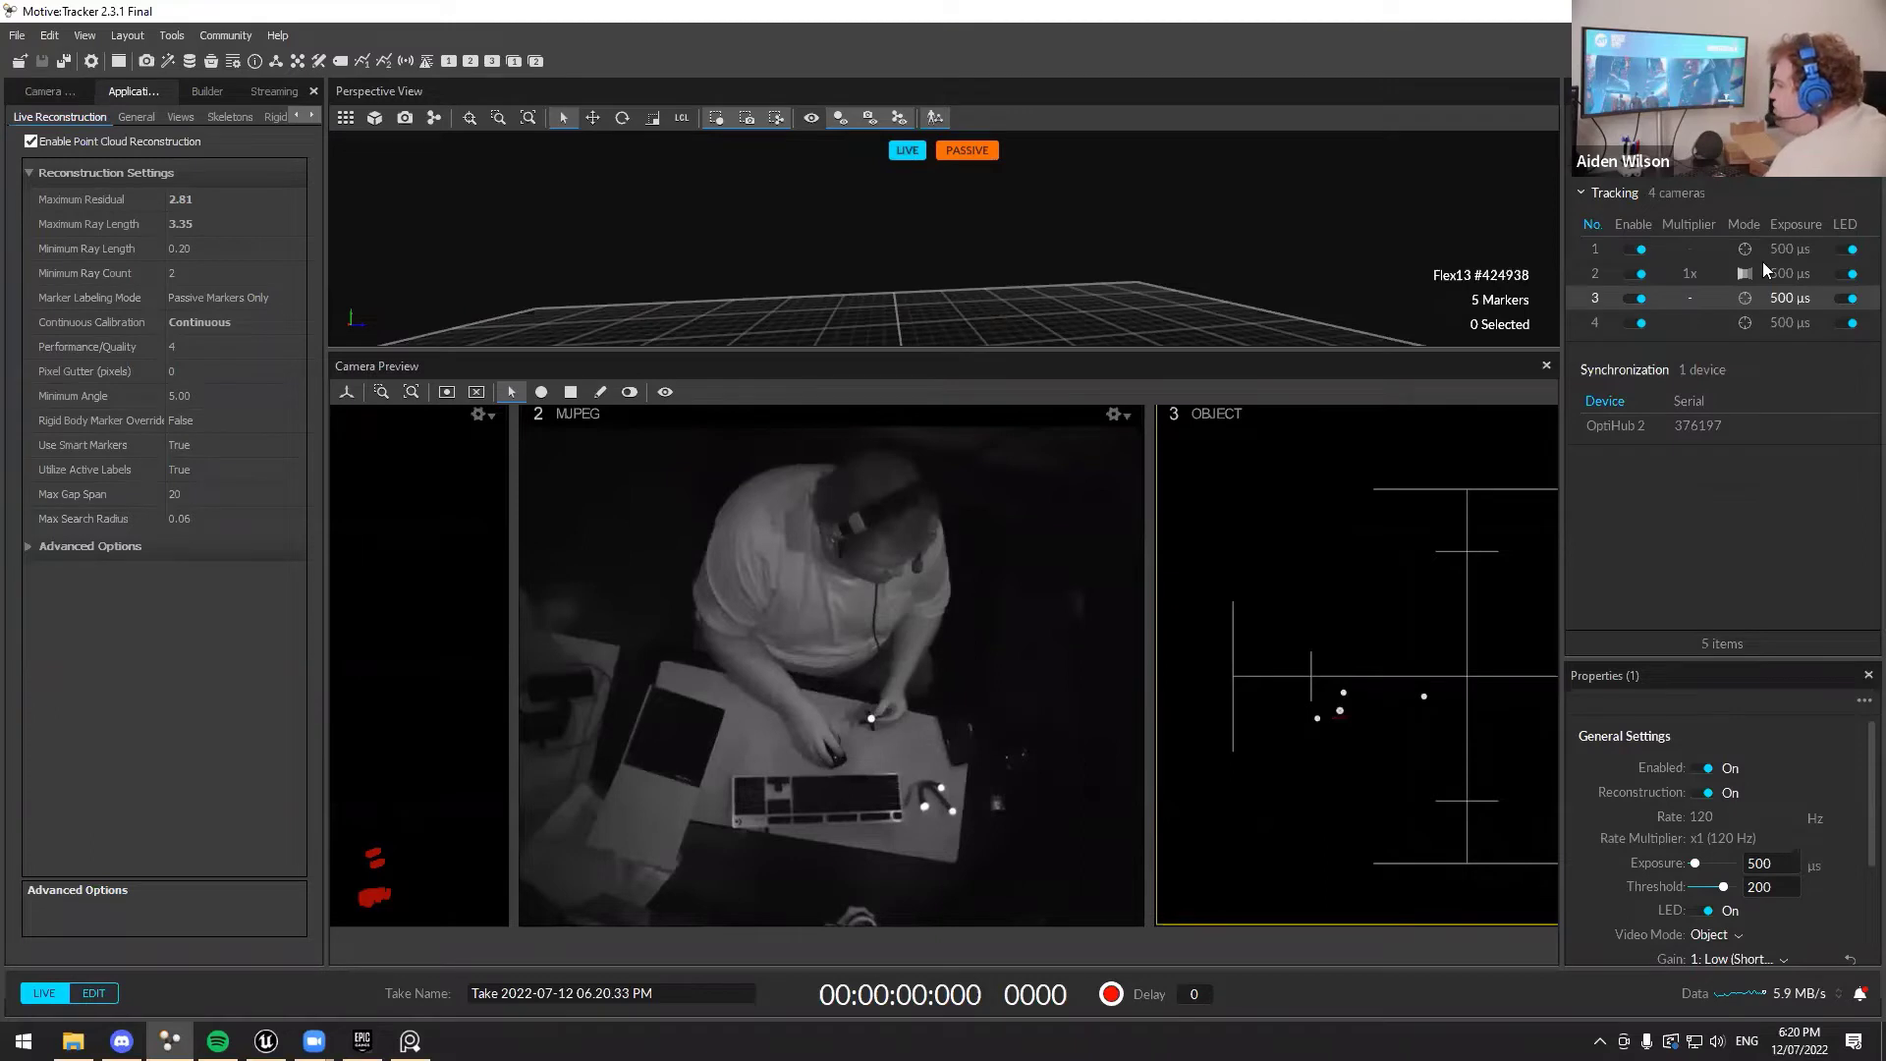
pyautogui.moveTo(1065, 366); pyautogui.dragTo(972, 728)
pyautogui.moveTo(933, 873); pyautogui.dragTo(935, 777, button='middle')
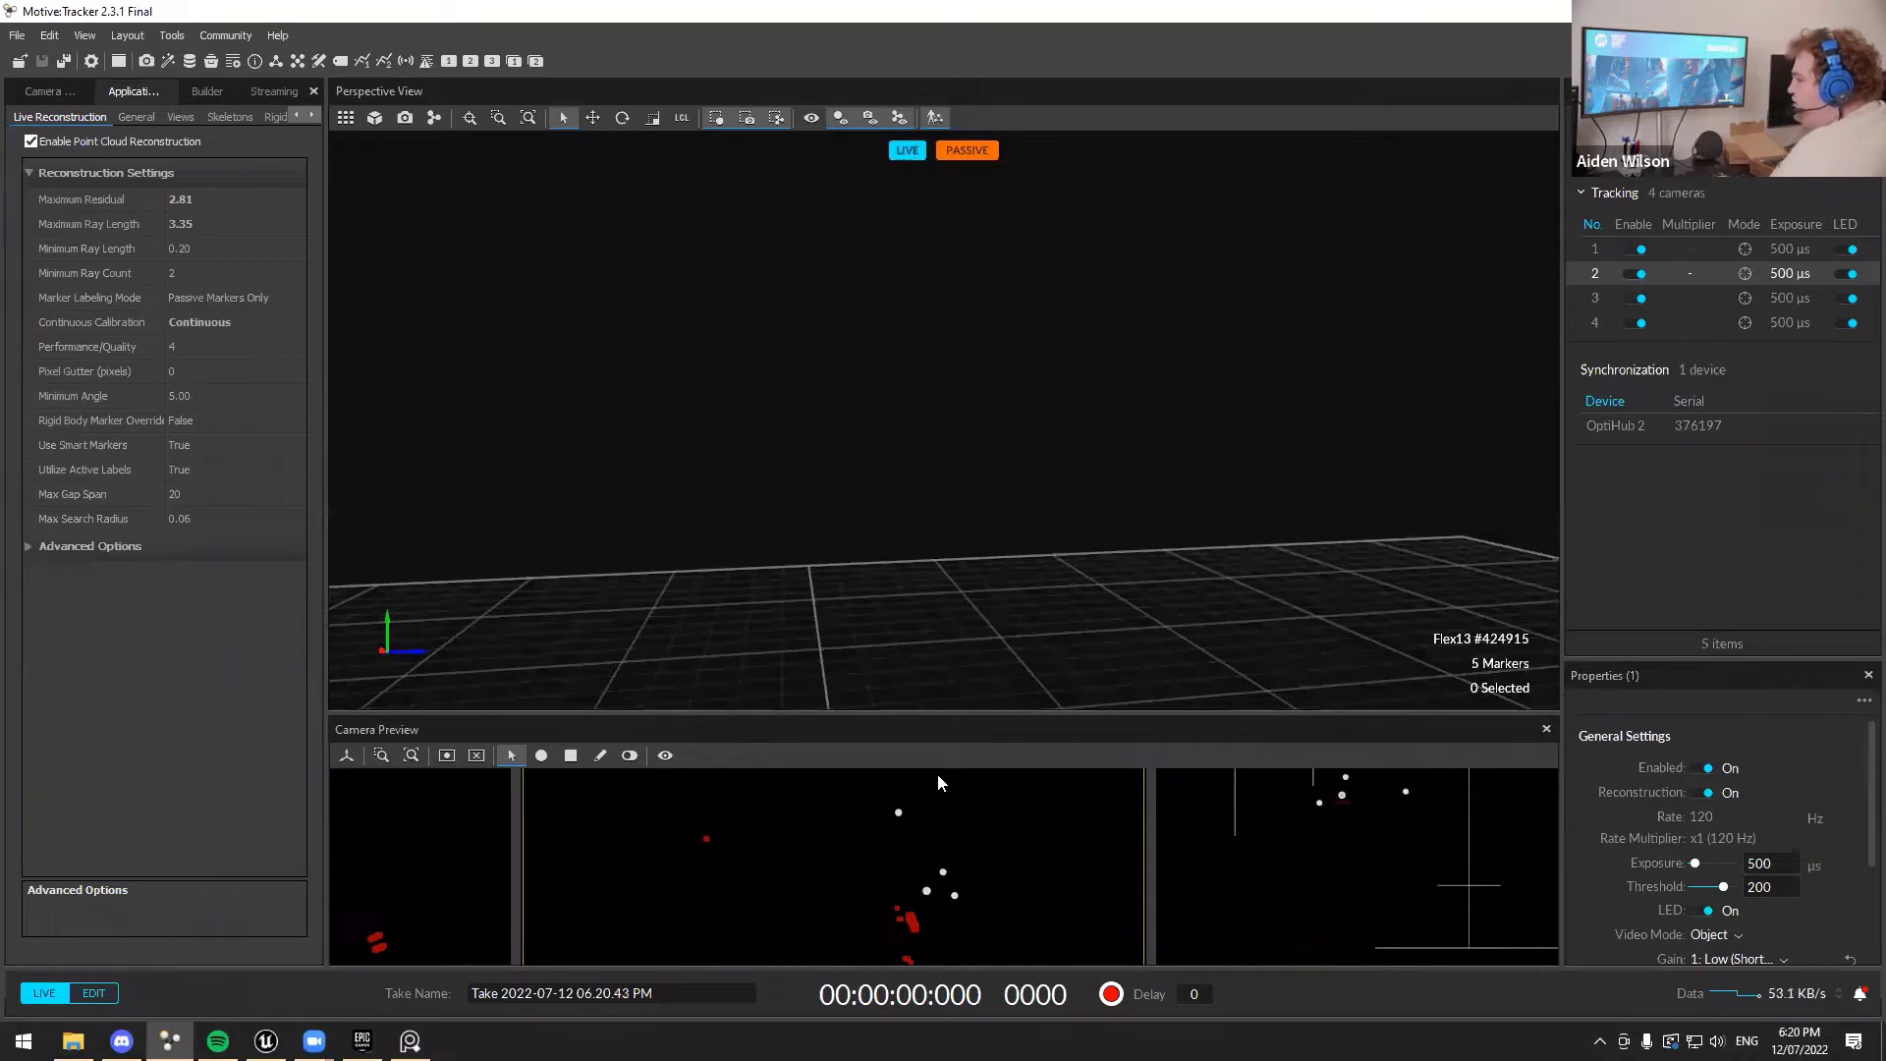
# Examine the tracked rigid body's markers and the camera rays from several angles in the Perspective View
pyautogui.moveTo(1235, 515); pyautogui.dragTo(1022, 551, button='right')
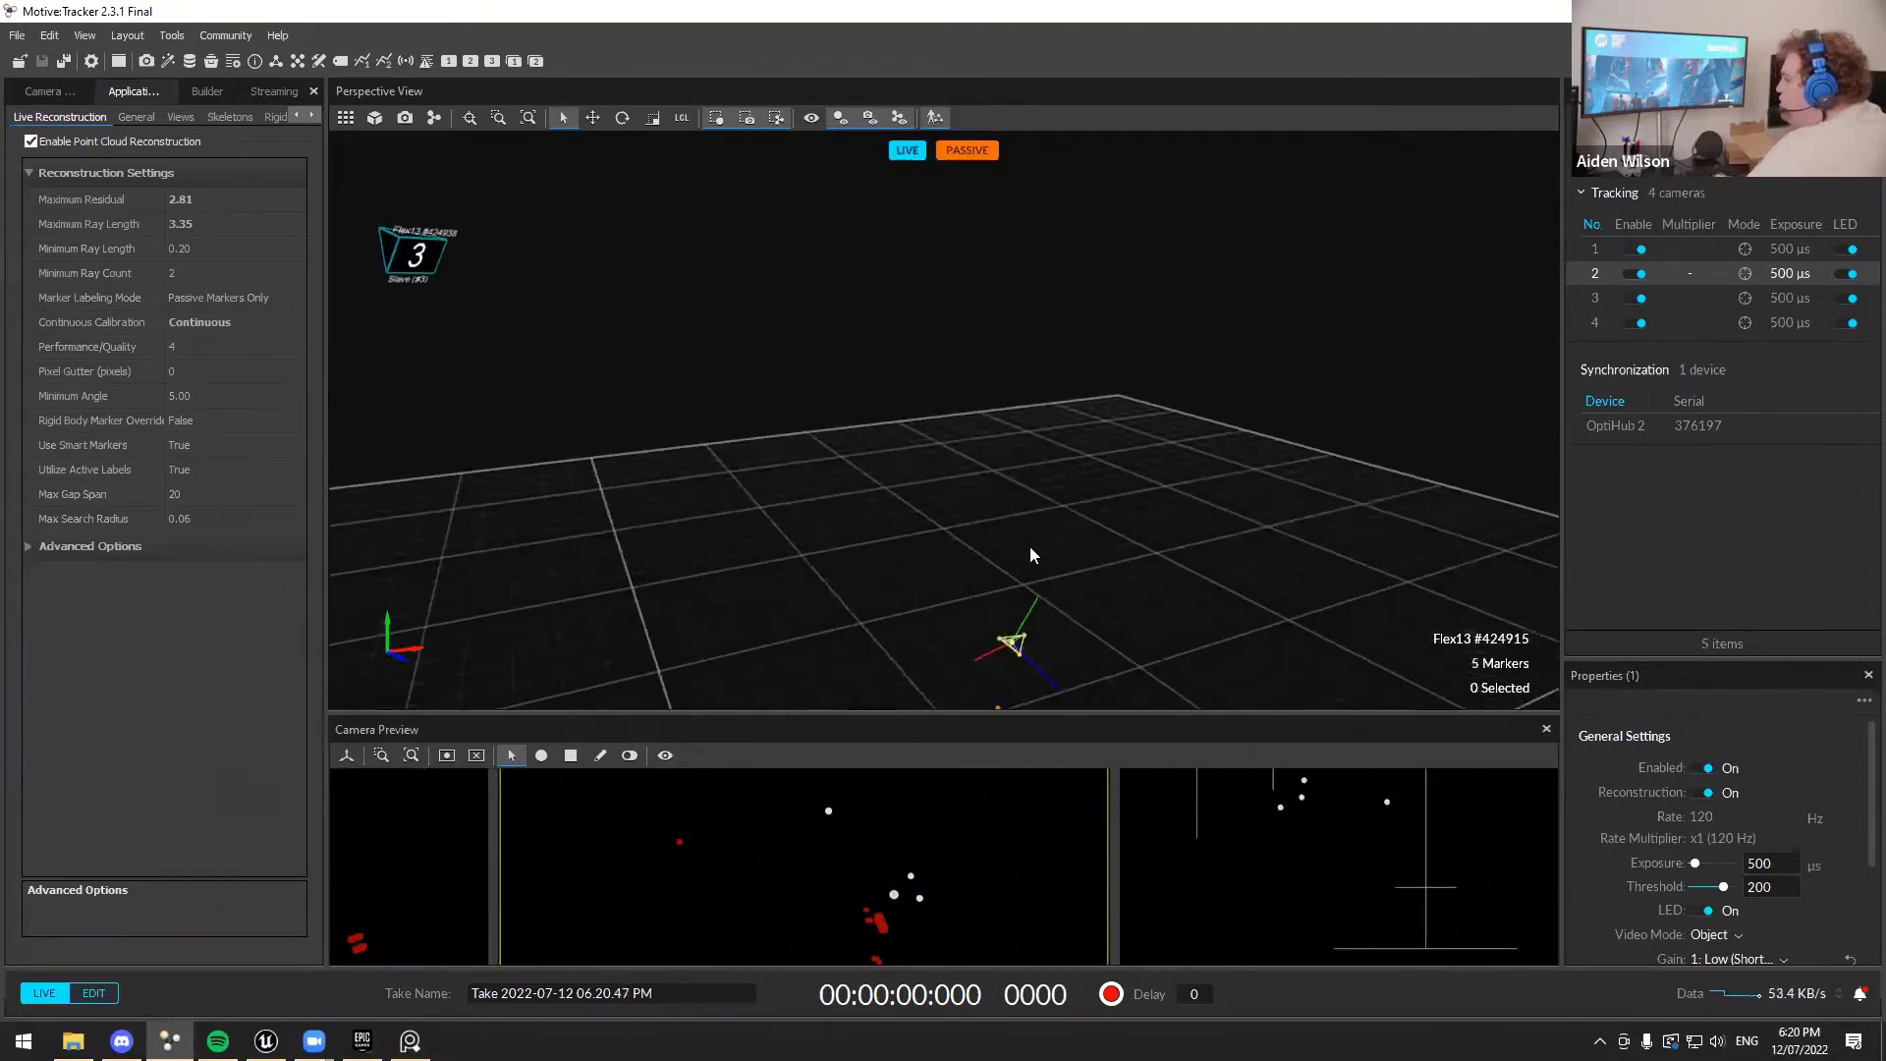
pyautogui.moveTo(1041, 619); pyautogui.dragTo(1016, 447, button='right')
pyautogui.moveTo(1039, 477); pyautogui.dragTo(1041, 480)
pyautogui.moveTo(1287, 510)
pyautogui.mouseDown(button='right')
pyautogui.moveTo(959, 512)
pyautogui.moveTo(927, 463)
pyautogui.moveTo(892, 497)
pyautogui.moveTo(863, 488)
pyautogui.moveTo(998, 576)
pyautogui.moveTo(993, 556)
pyautogui.moveTo(1228, 562)
pyautogui.moveTo(1212, 479)
pyautogui.moveTo(1208, 496)
pyautogui.moveTo(1279, 489)
pyautogui.mouseUp(button='right')
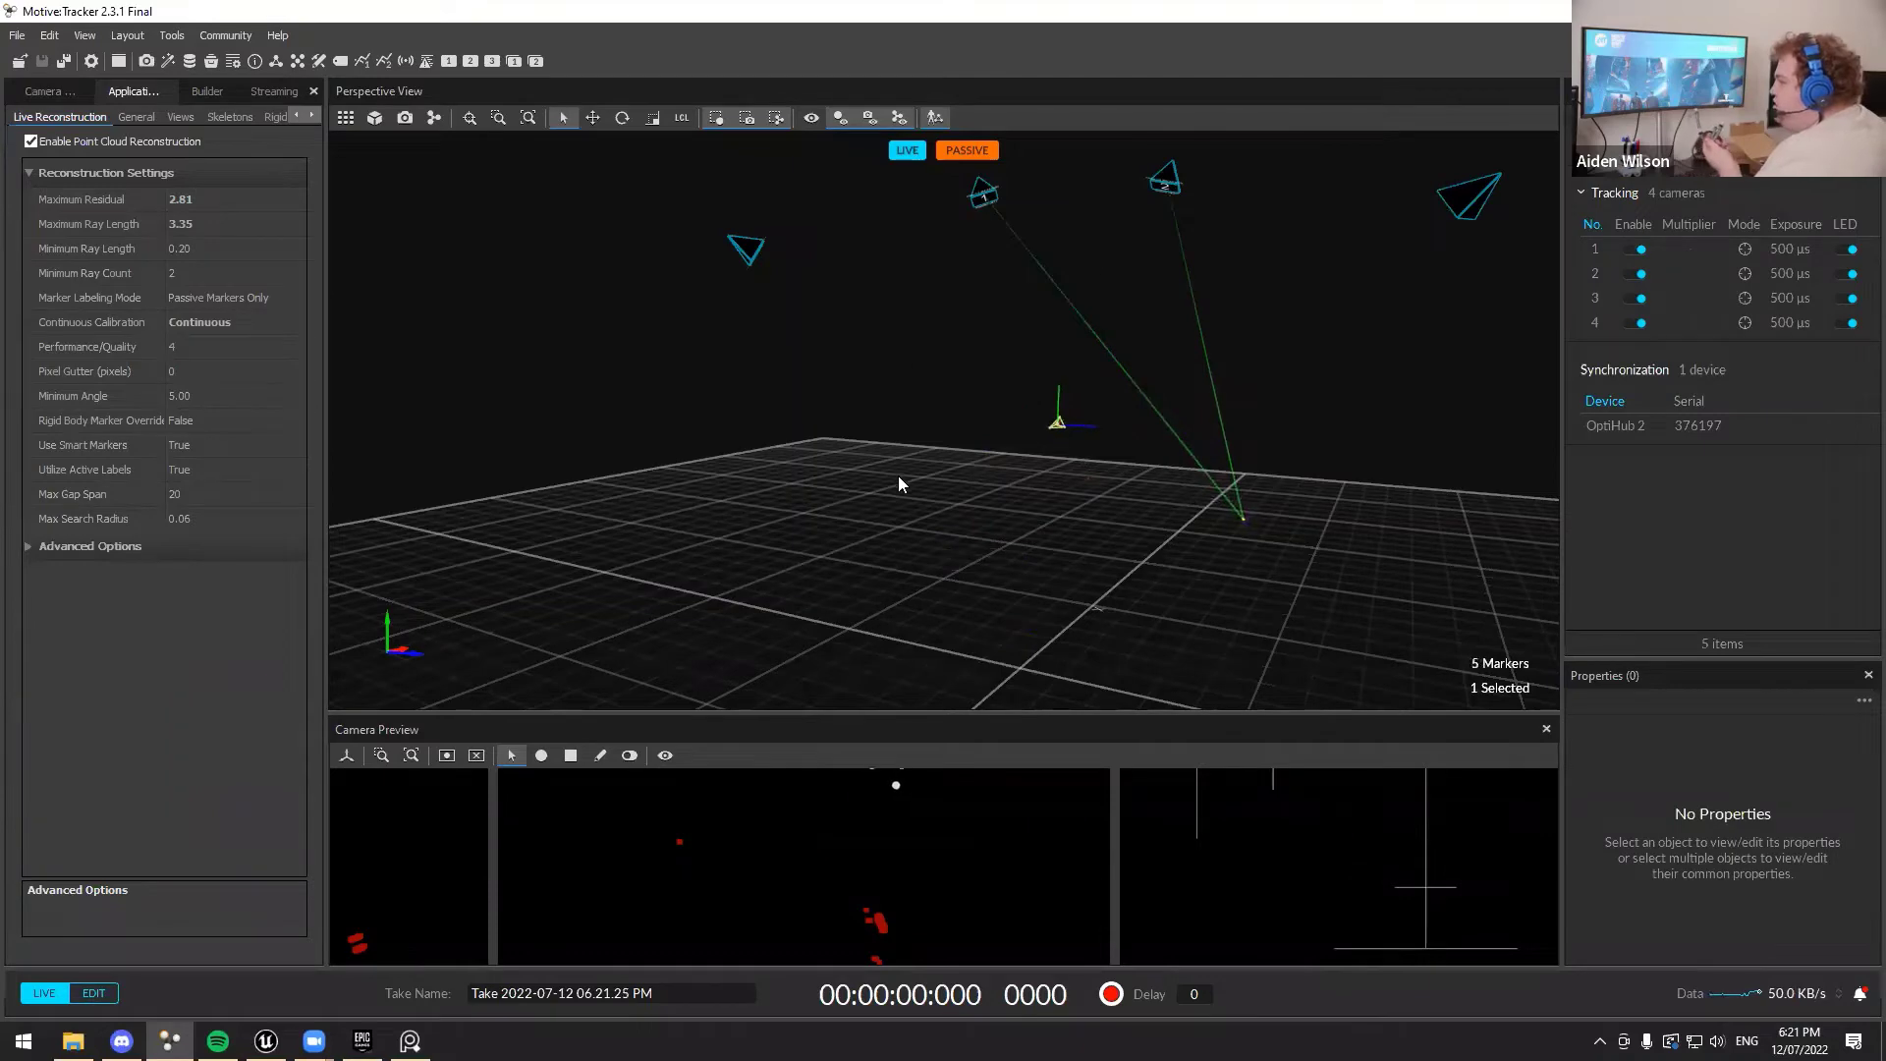
pyautogui.scroll(3, 875, 488)
pyautogui.moveTo(1320, 491)
pyautogui.mouseDown(button='right')
pyautogui.moveTo(888, 517)
pyautogui.moveTo(1047, 526)
pyautogui.moveTo(907, 517)
pyautogui.moveTo(973, 514)
pyautogui.mouseUp(button='right')
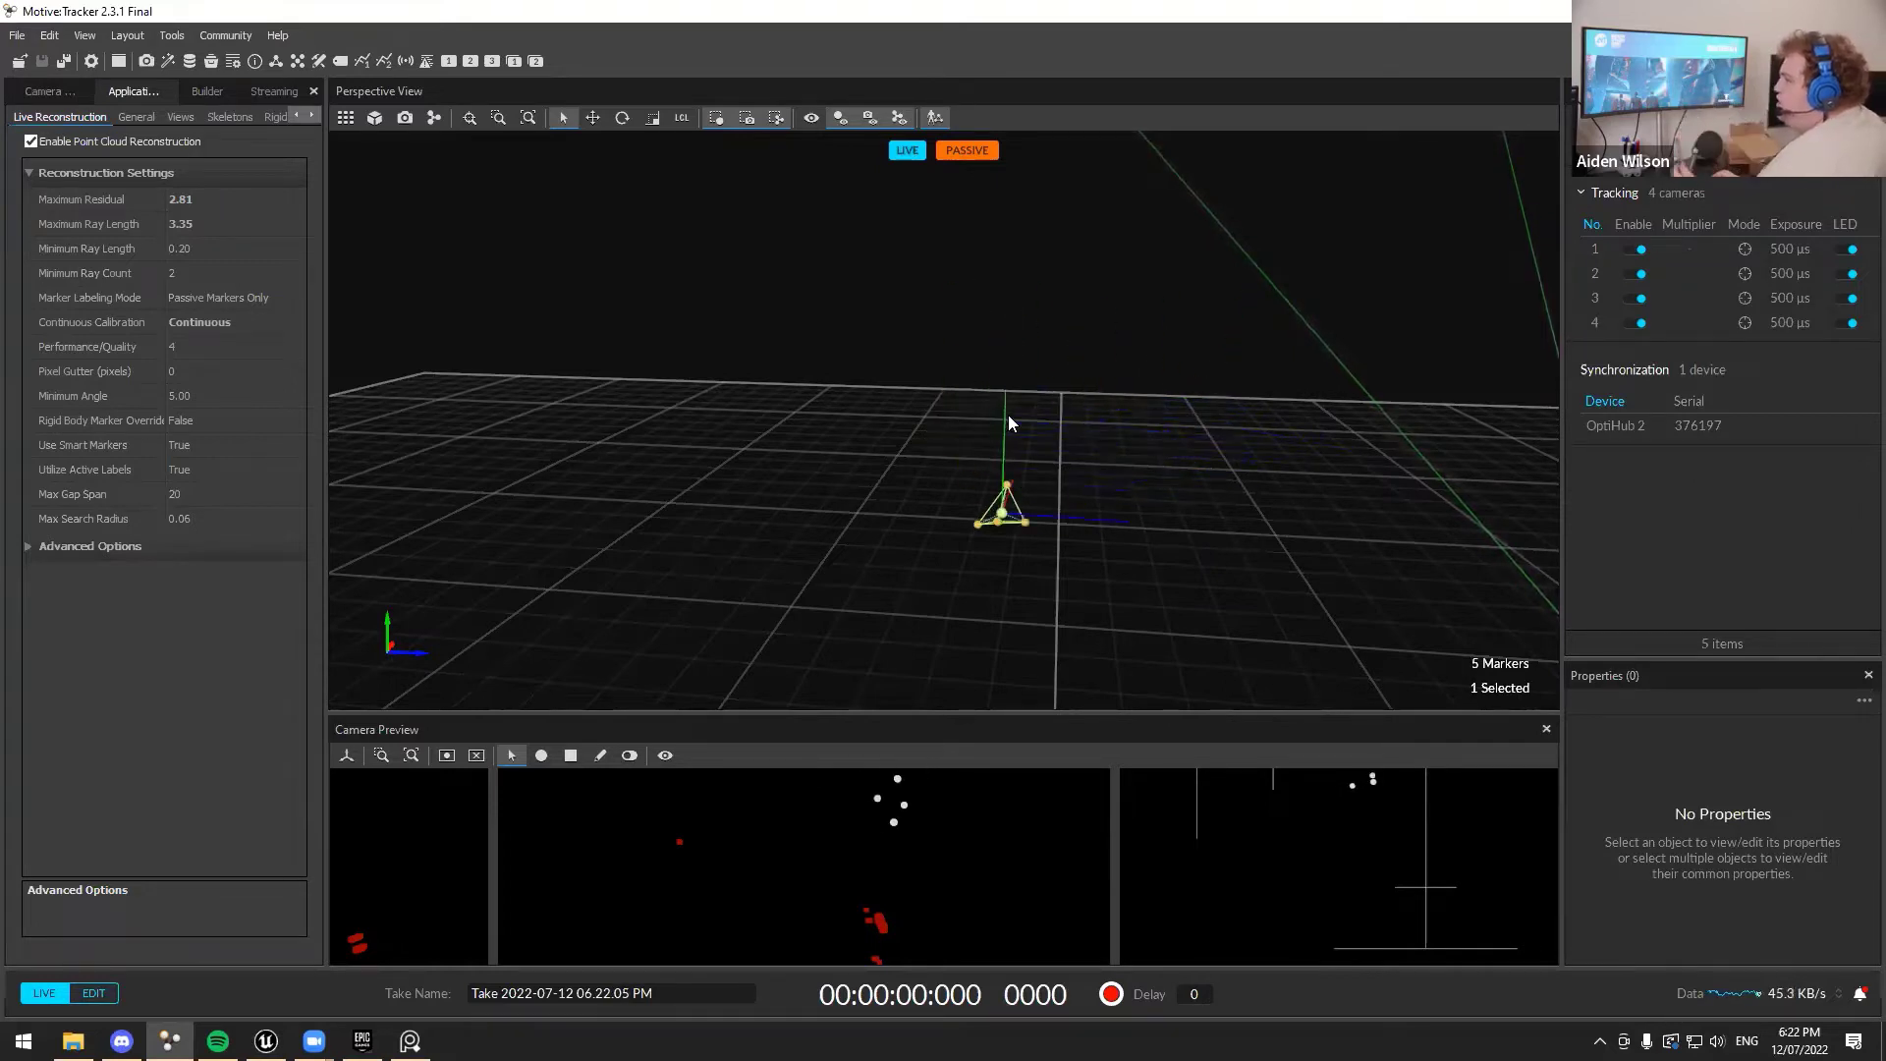
# Switch to the AdvancedLocomotionSystemV project in Unreal Editor and view the Advanced Locomotion System V4 marketplace page in the Epic Games Launcher
pyautogui.moveTo(265, 1040)
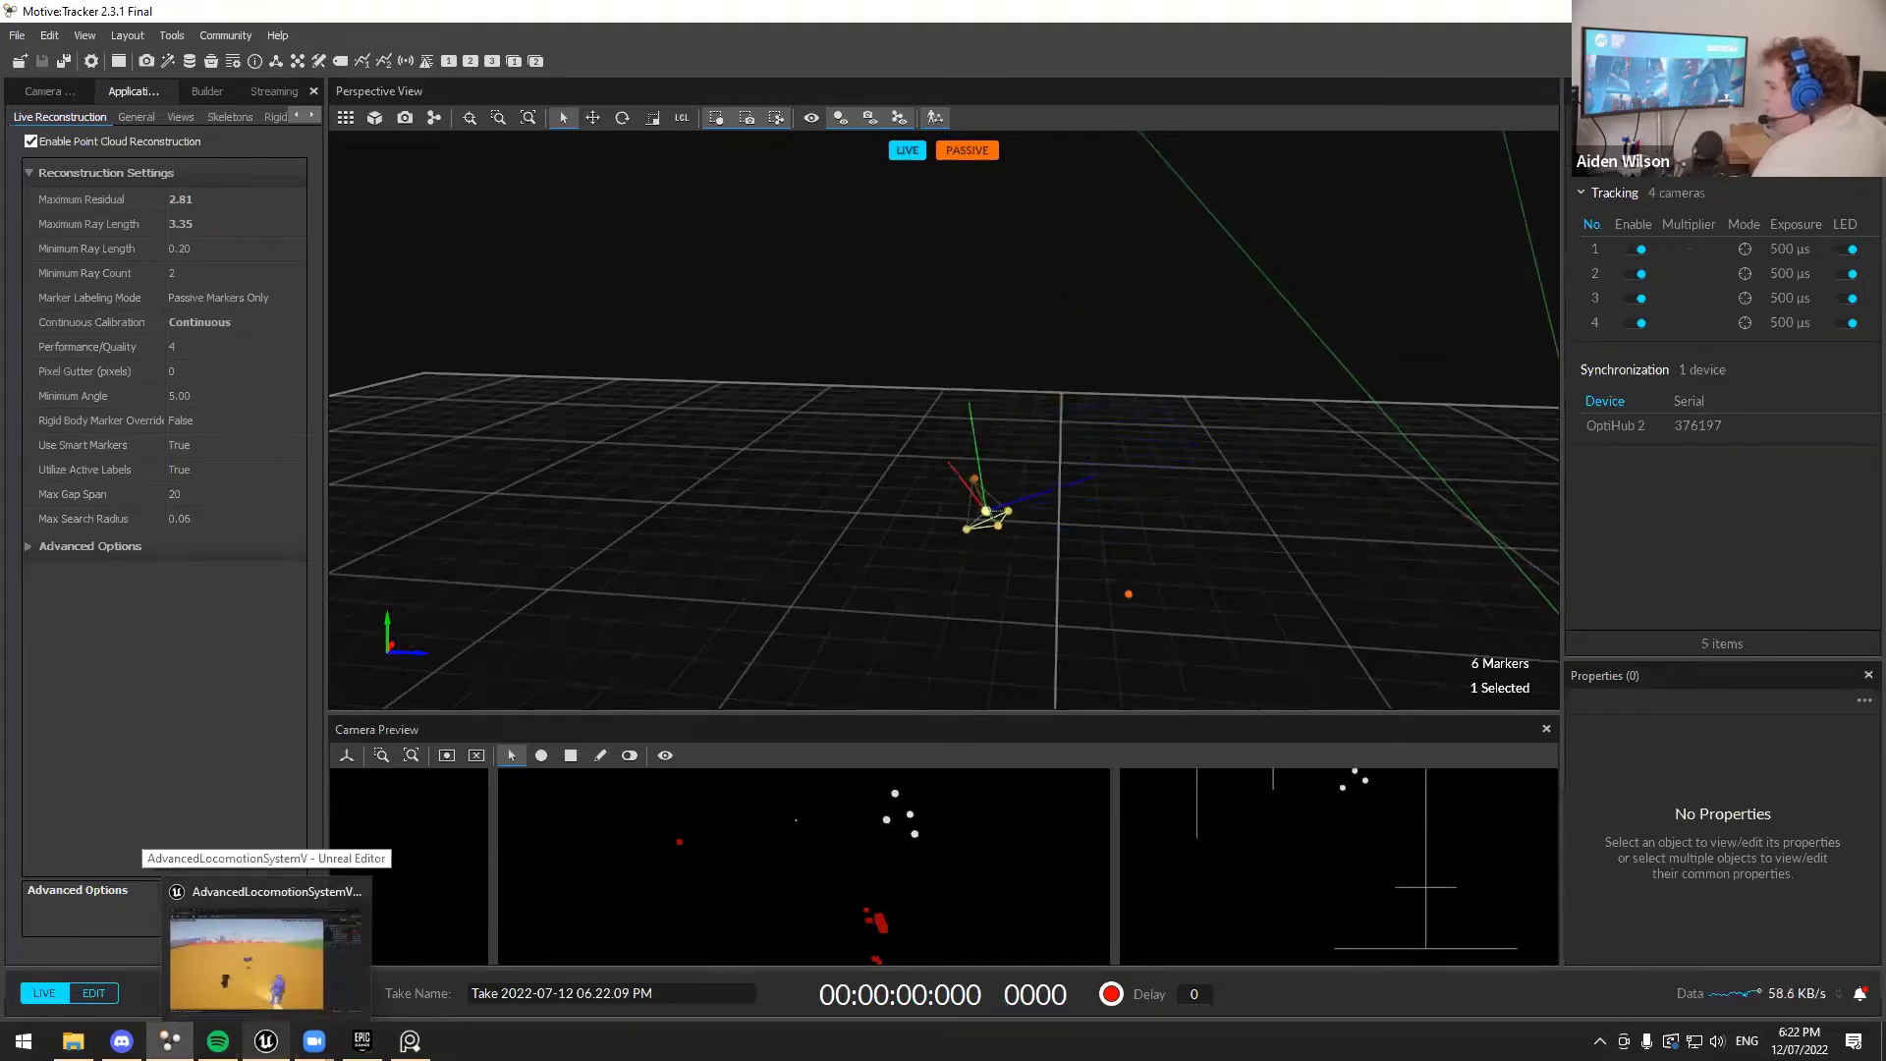
pyautogui.click(245, 962)
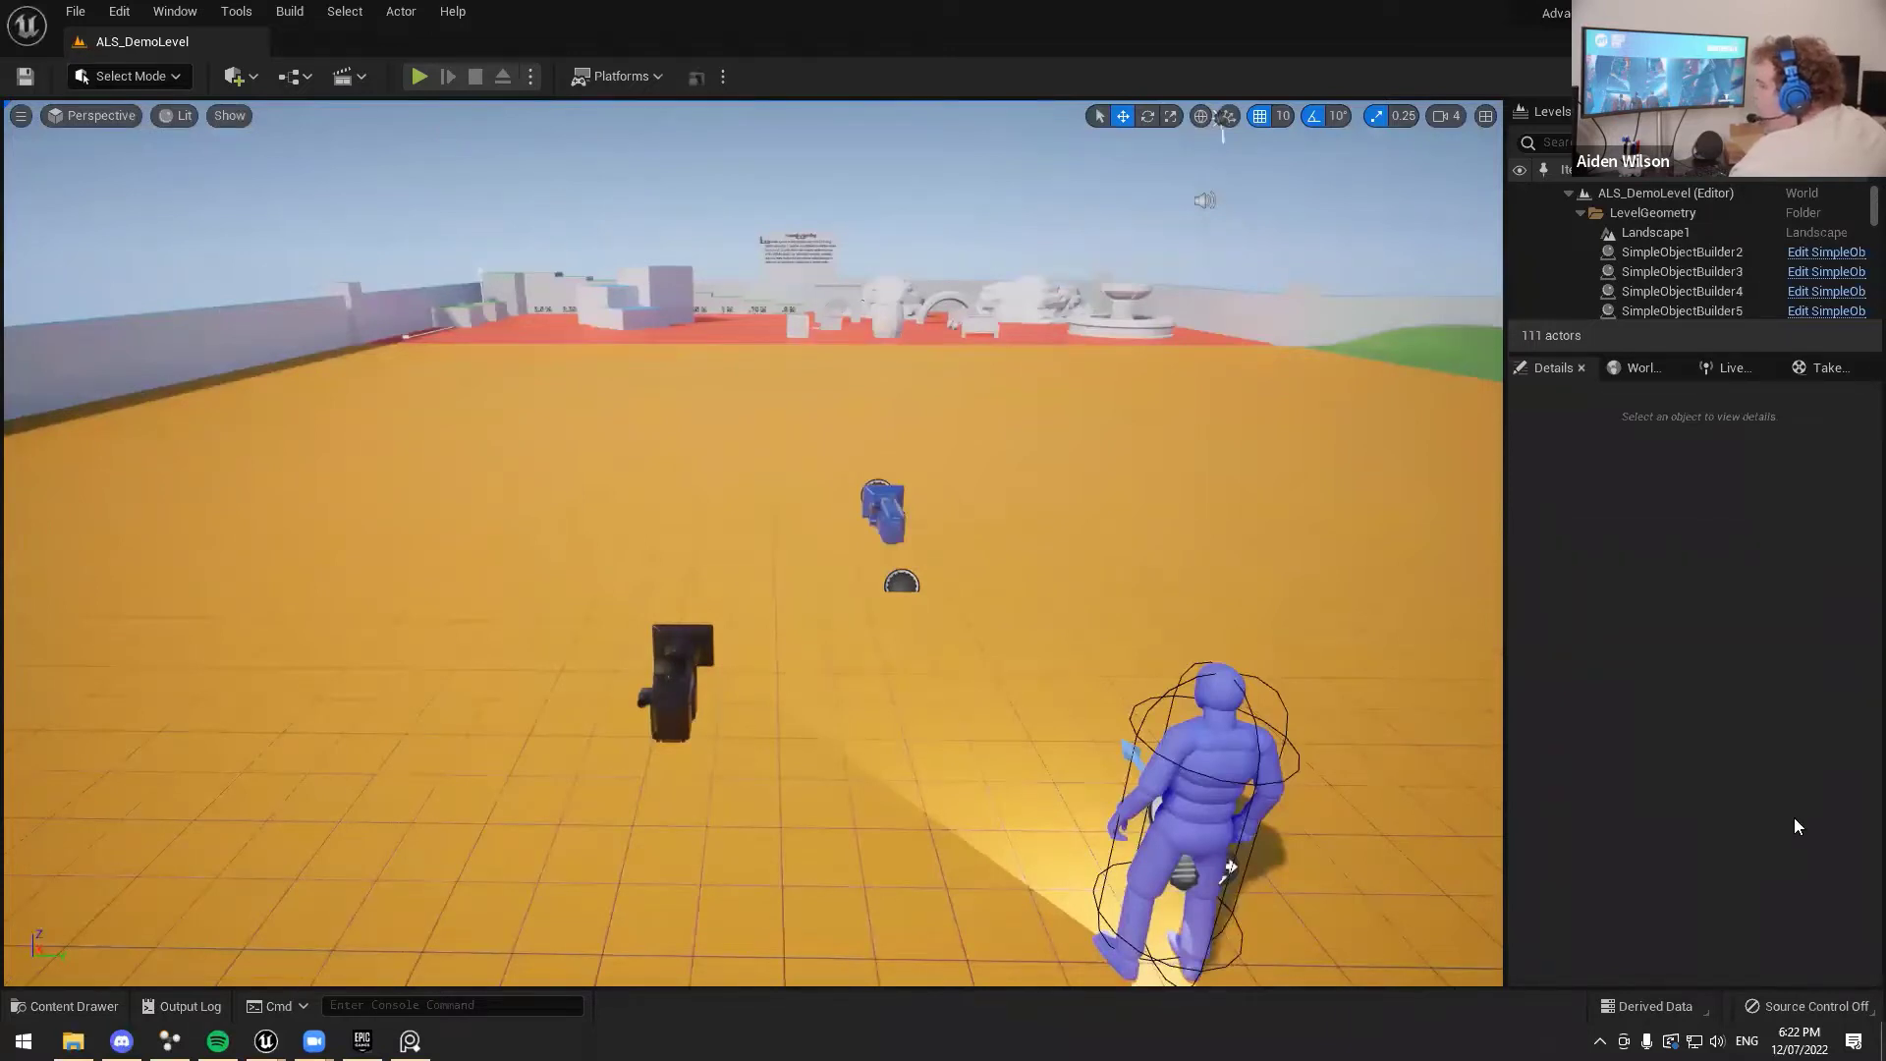
pyautogui.moveTo(779, 635)
pyautogui.mouseDown(button='right')
pyautogui.moveTo(865, 635)
pyautogui.moveTo(778, 634)
pyautogui.mouseUp(button='right')
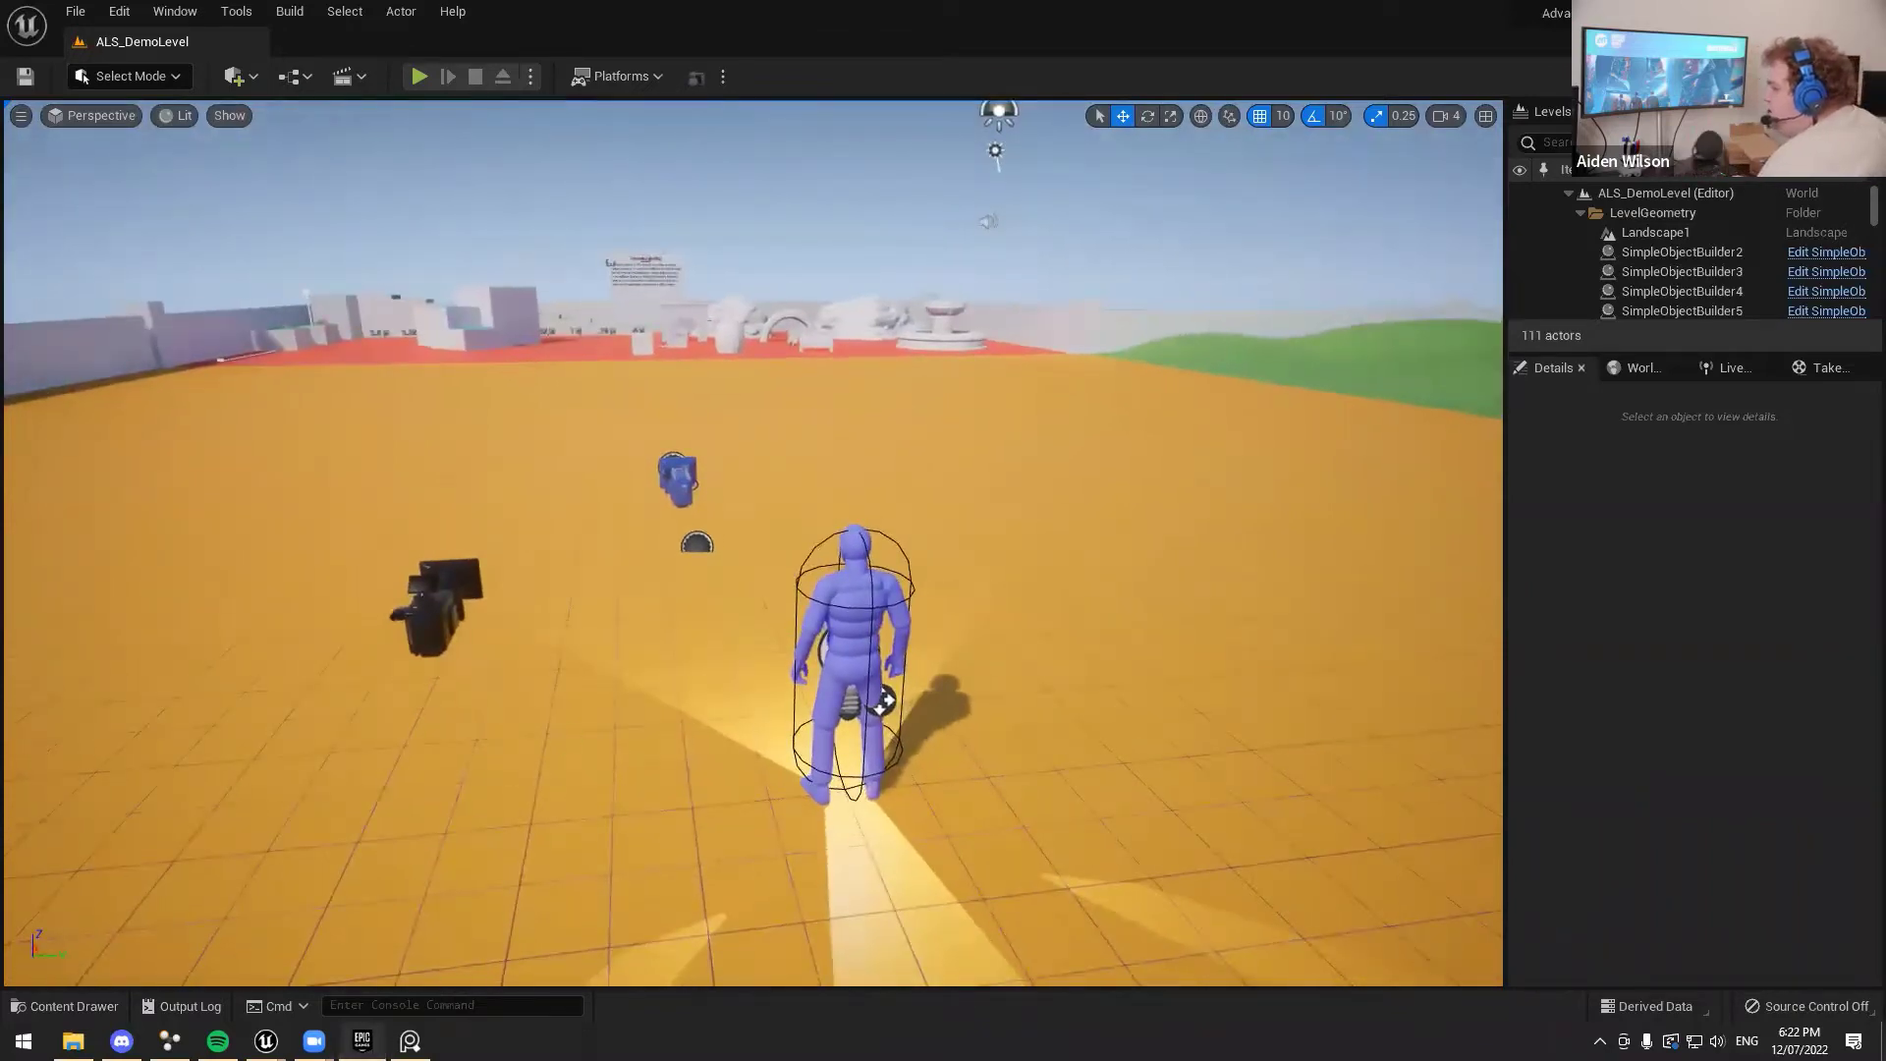
pyautogui.click(361, 1040)
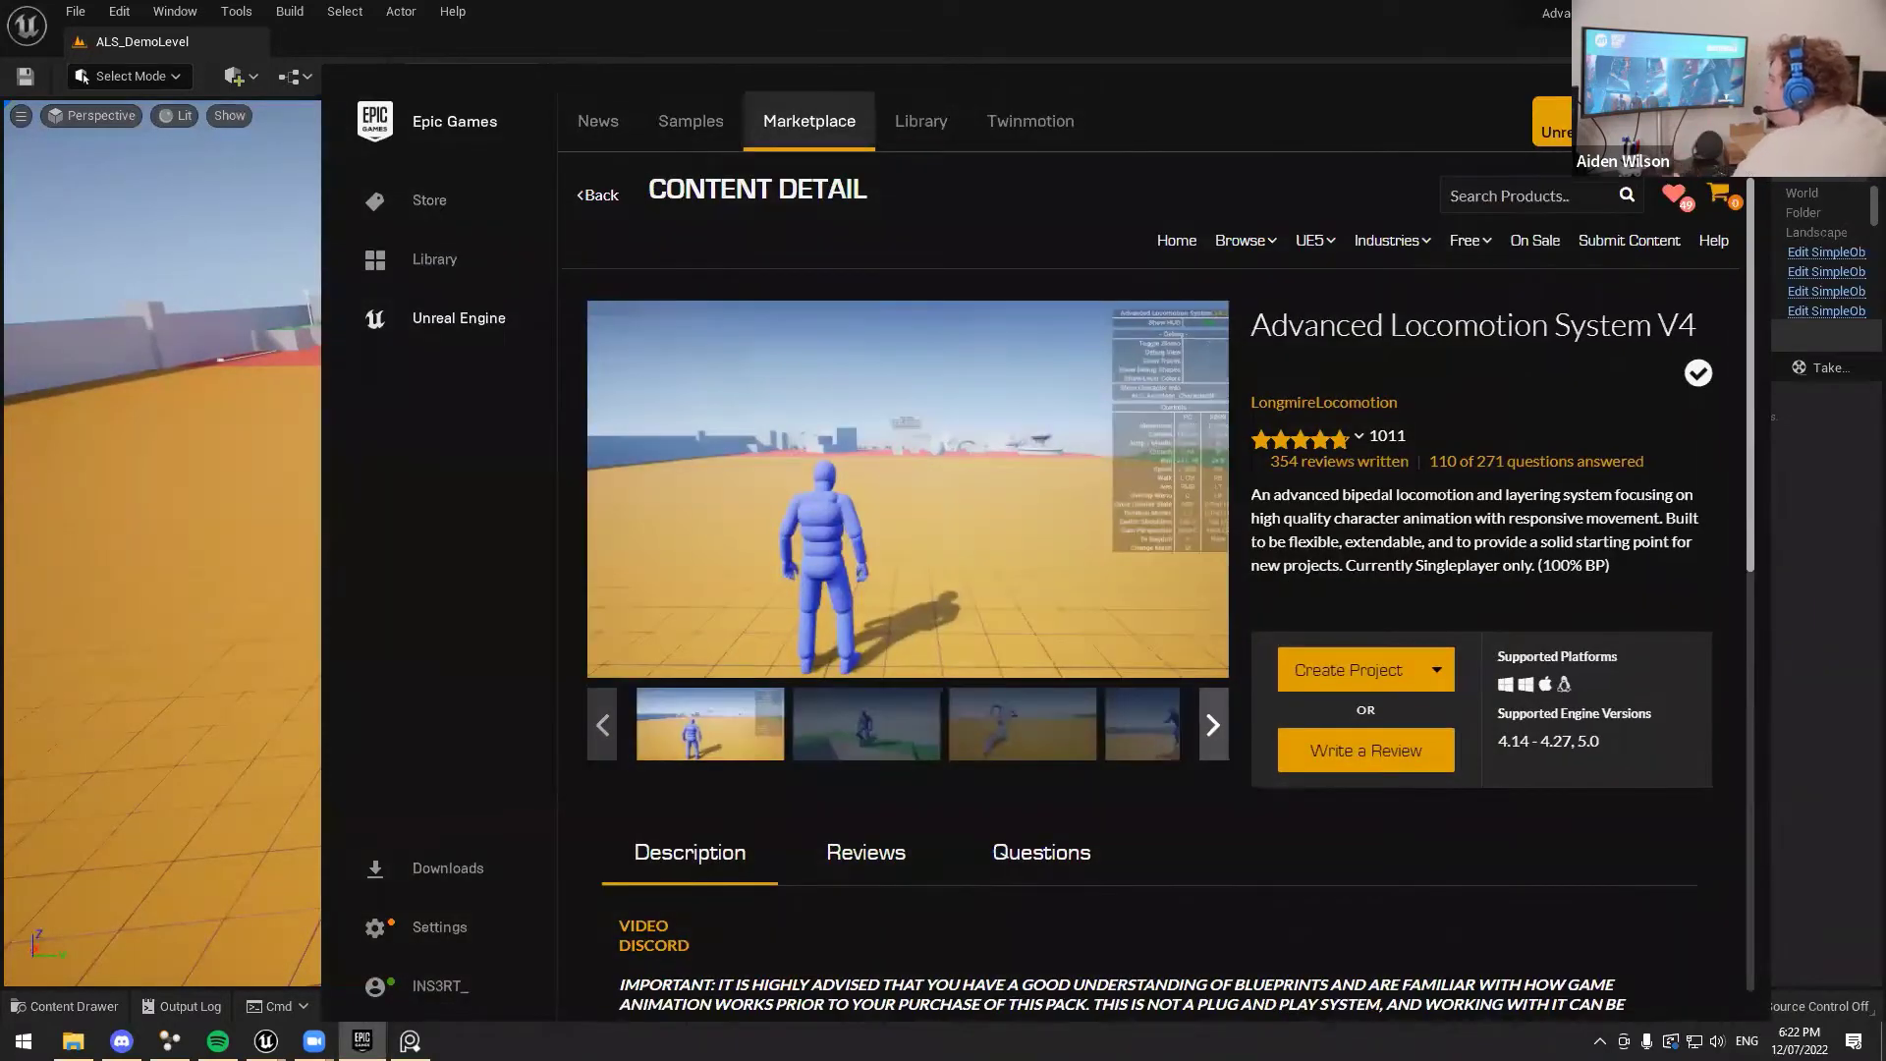
pyautogui.hotkey('alt', 'Tab')
# Play-test ALS_DemoLevel by making the character sprint, roll, climb a block and go ragdoll, and end the play session
pyautogui.click(420, 75)
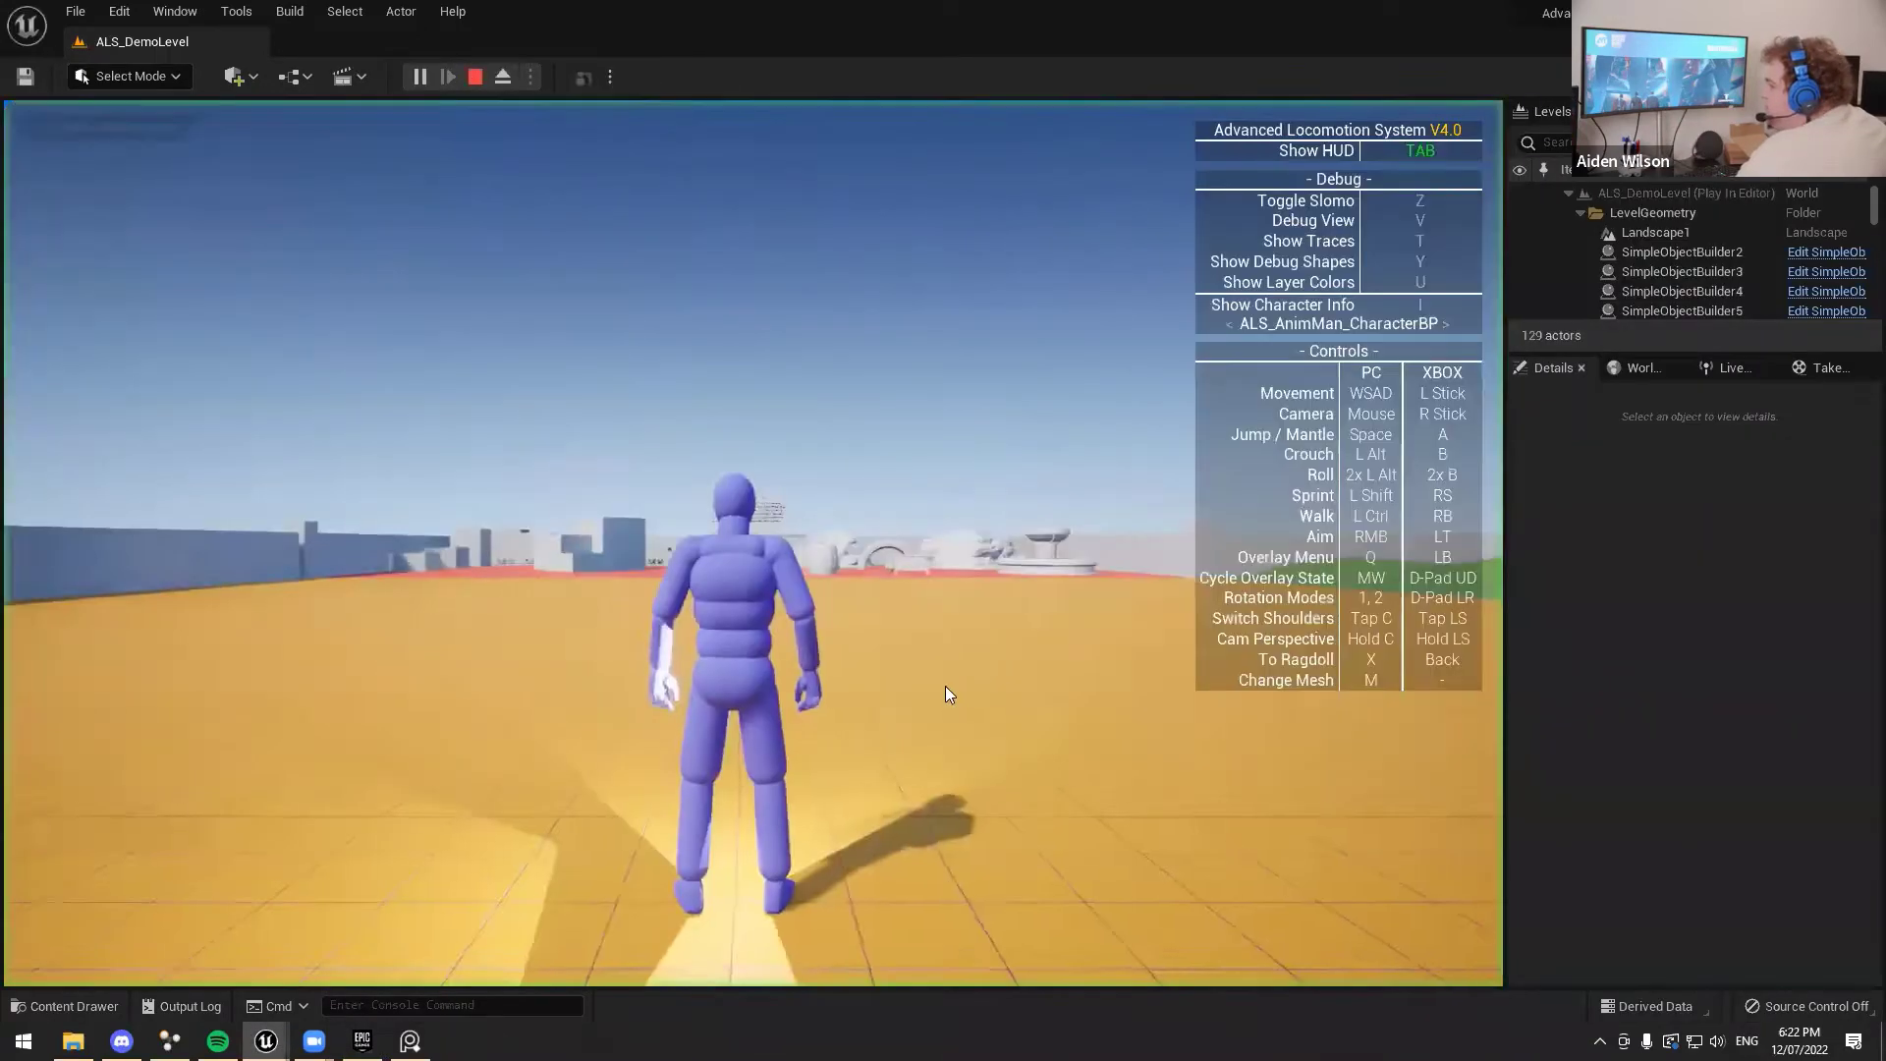
pyautogui.click(944, 686)
pyautogui.press('w')
pyautogui.press('alt')
pyautogui.press('alt')
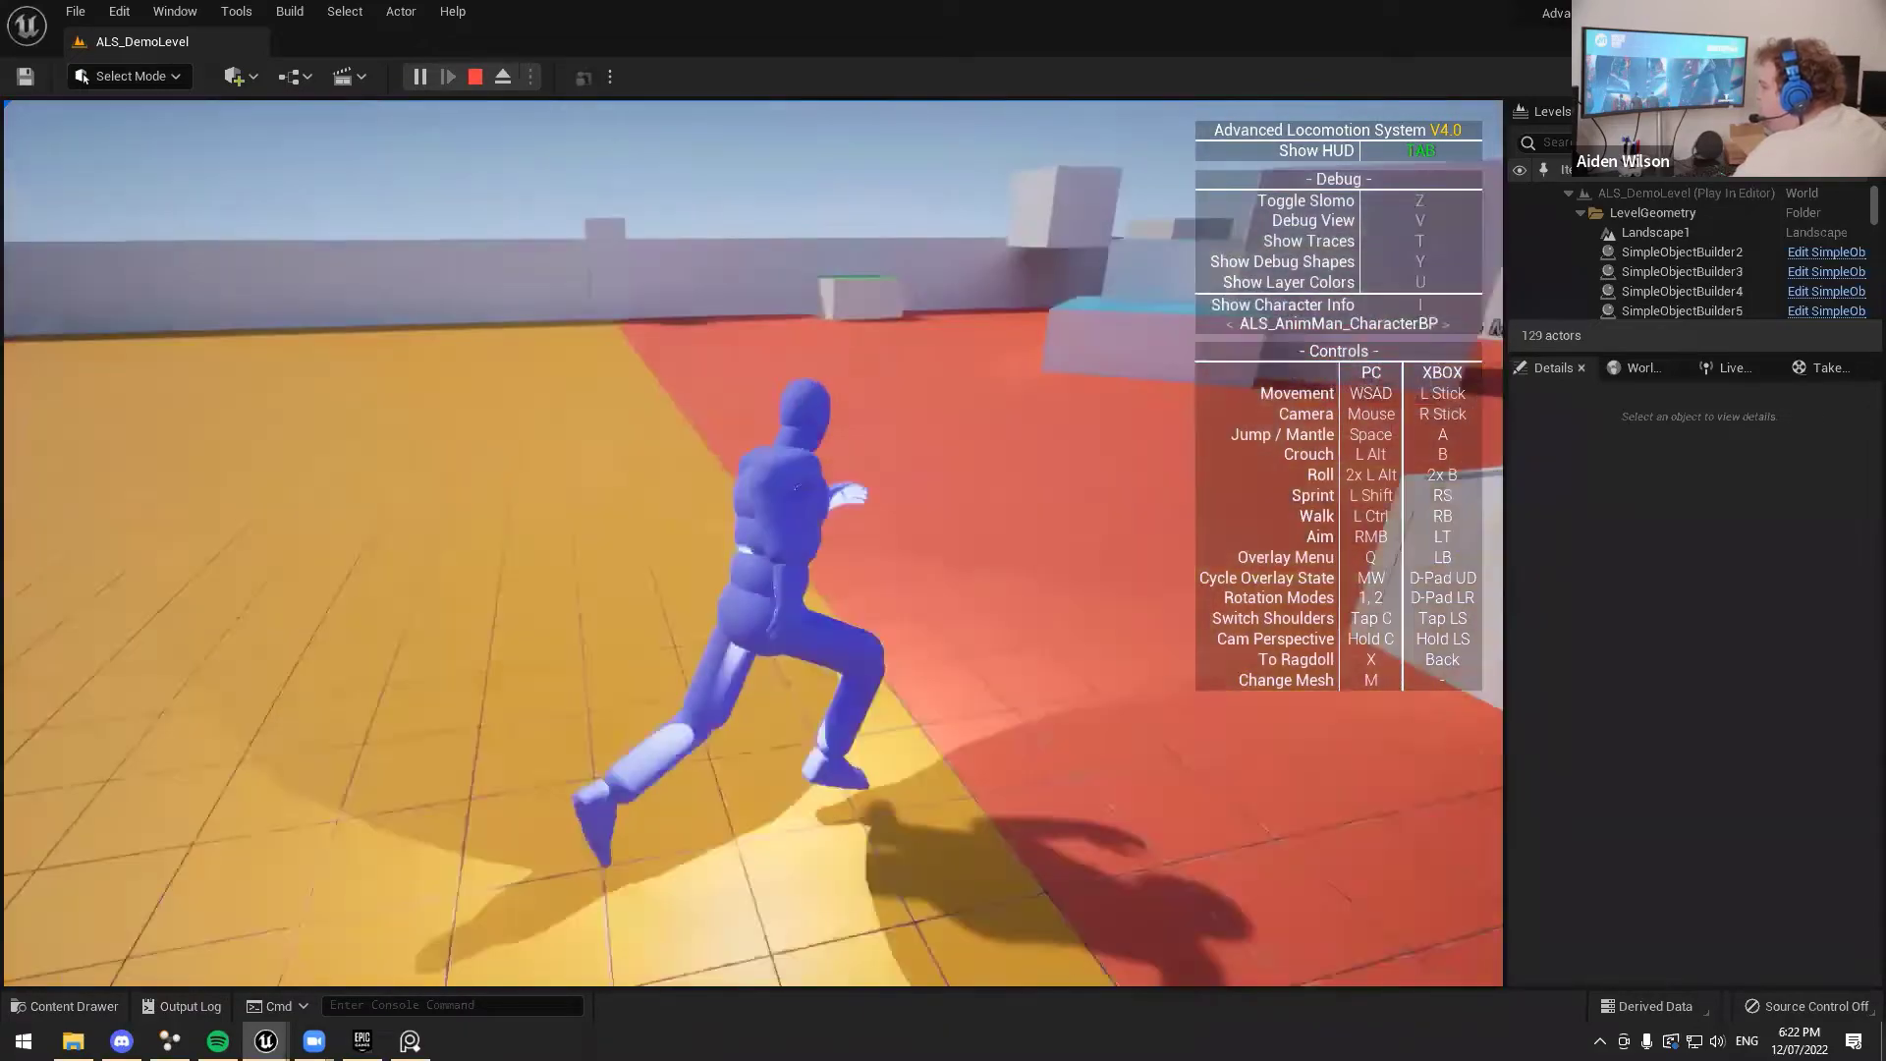
pyautogui.press('space')
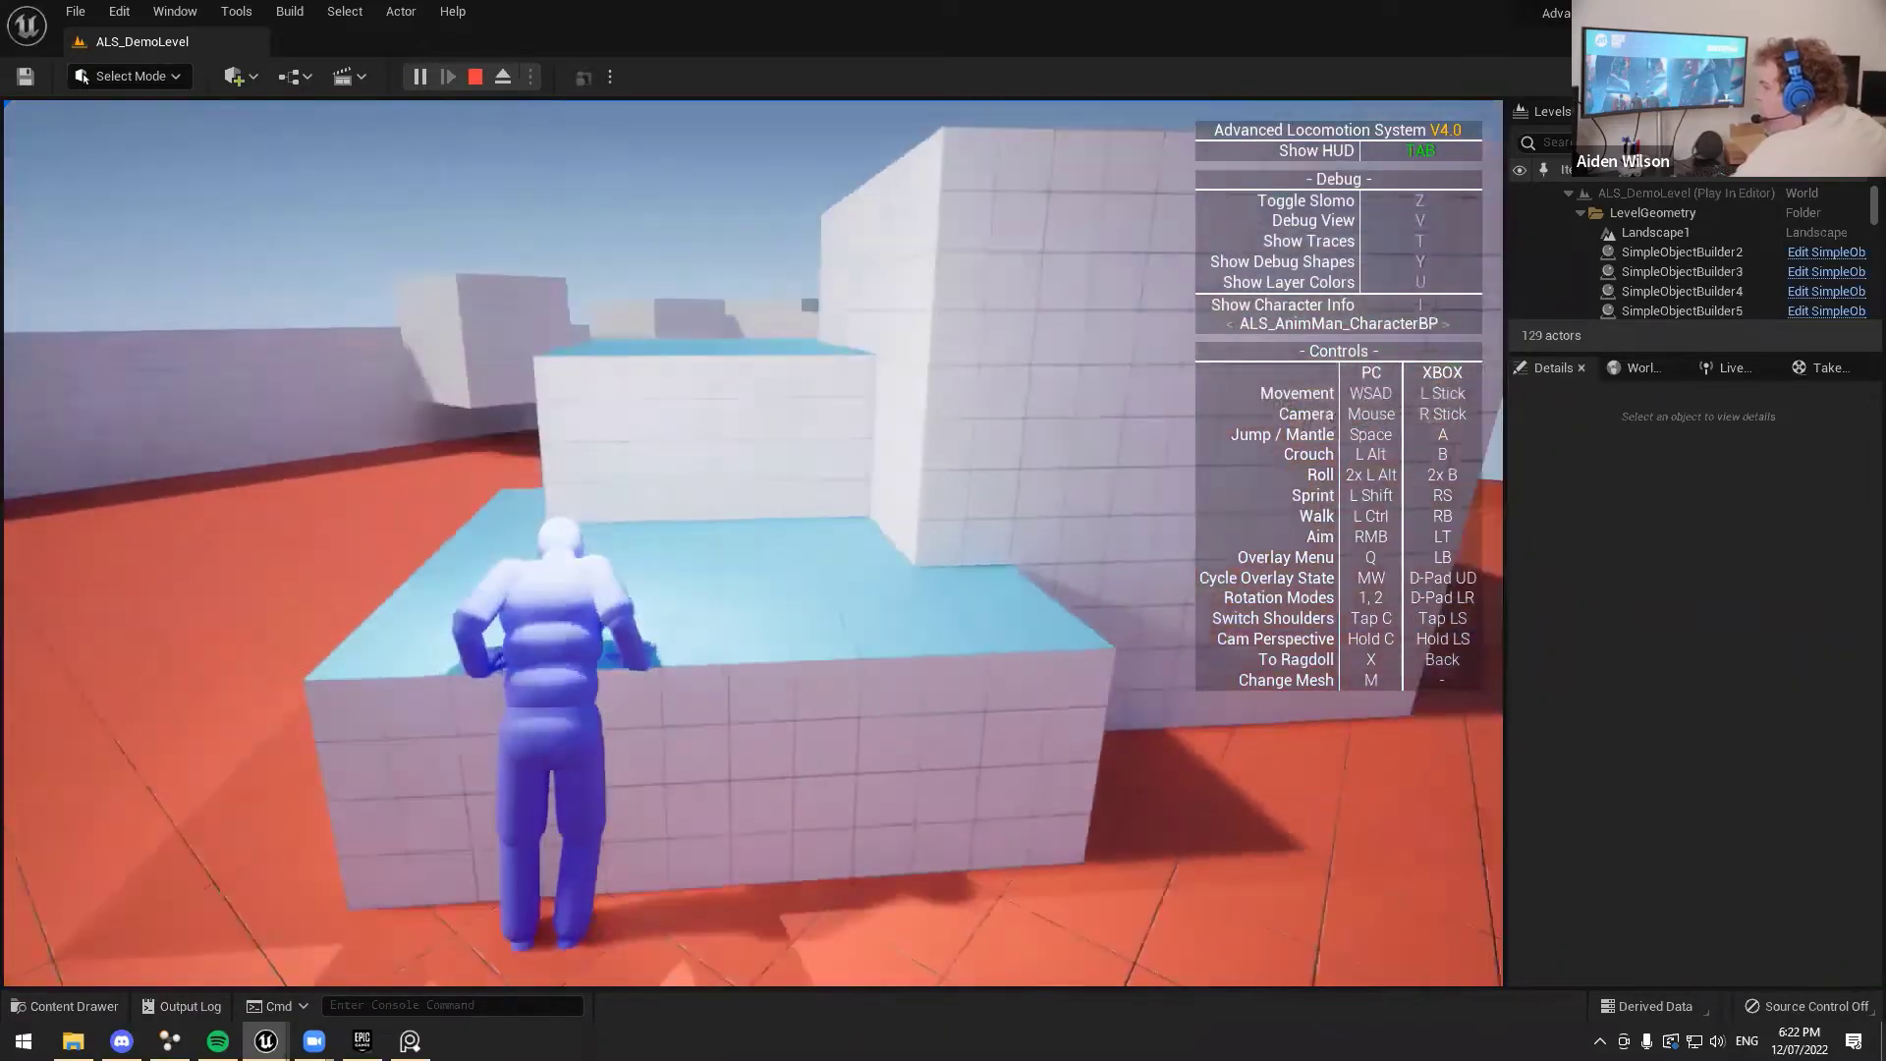
pyautogui.press('alt')
pyautogui.press('alt')
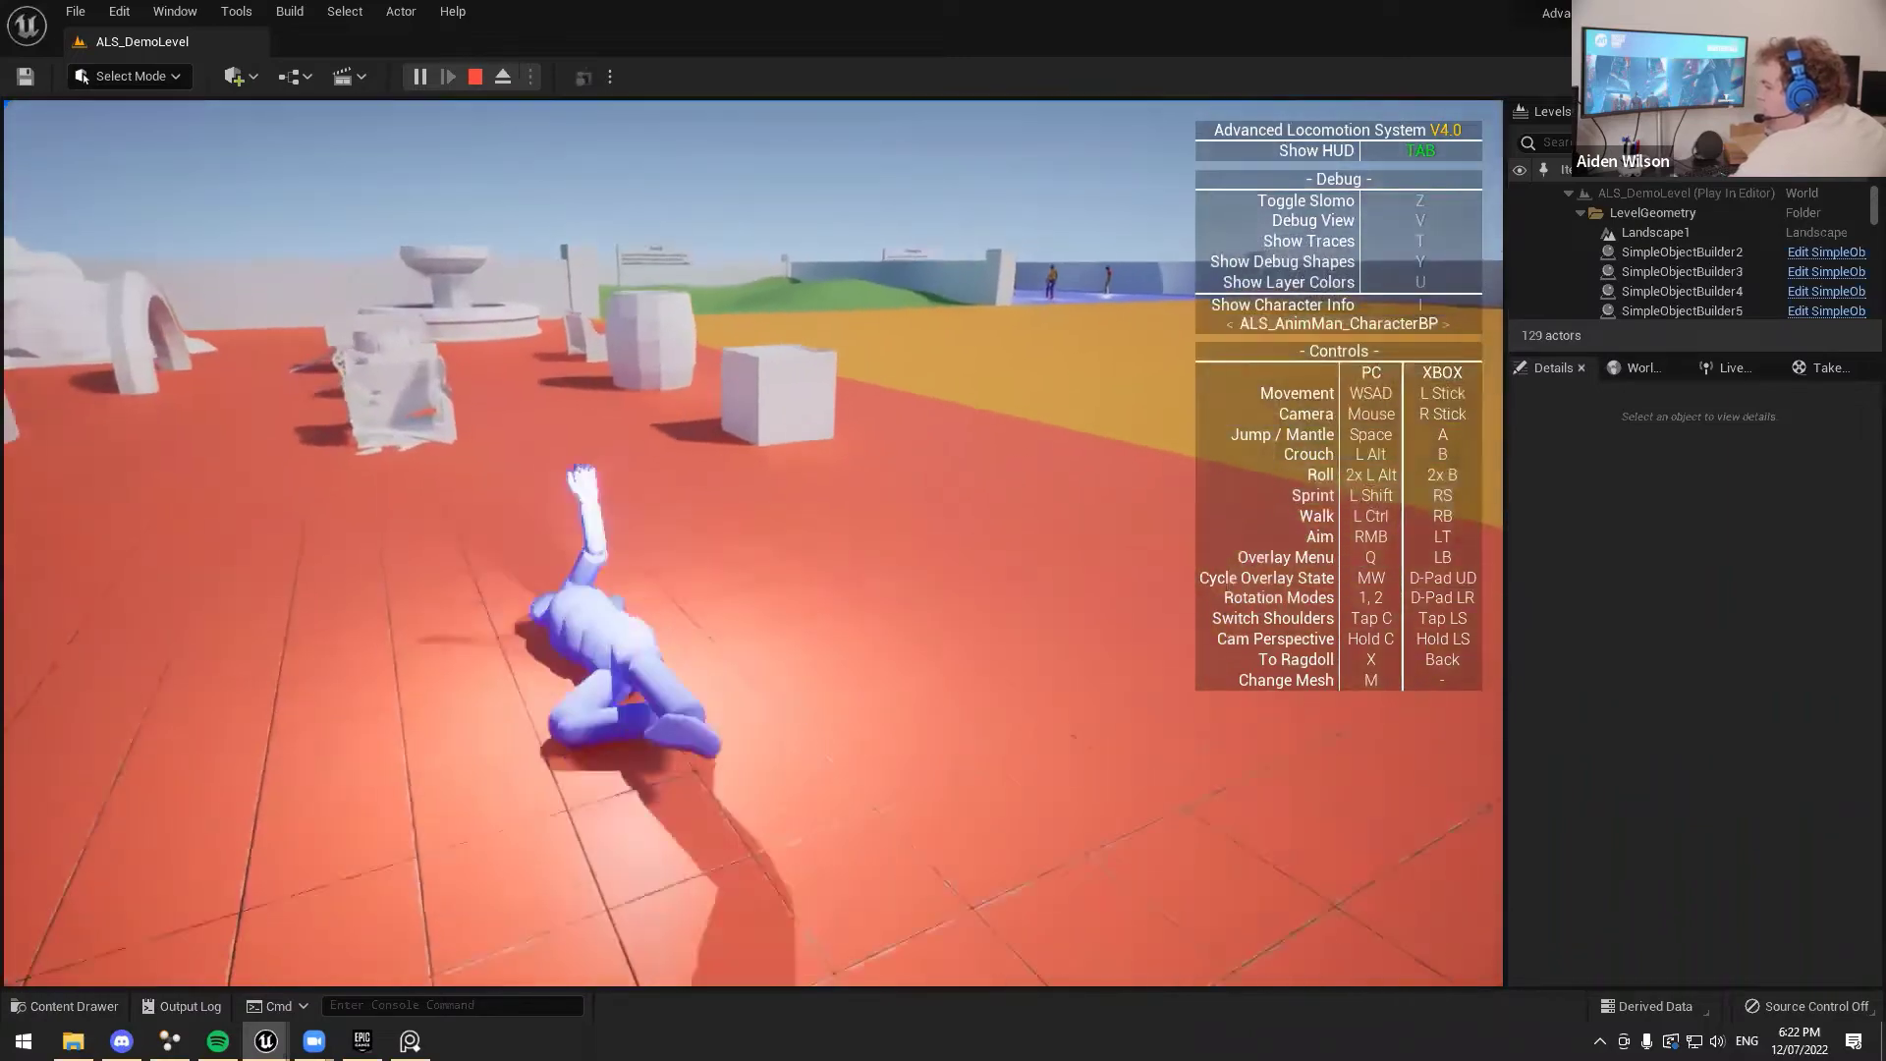
pyautogui.press('x')
pyautogui.hotkey('shift', 'w')
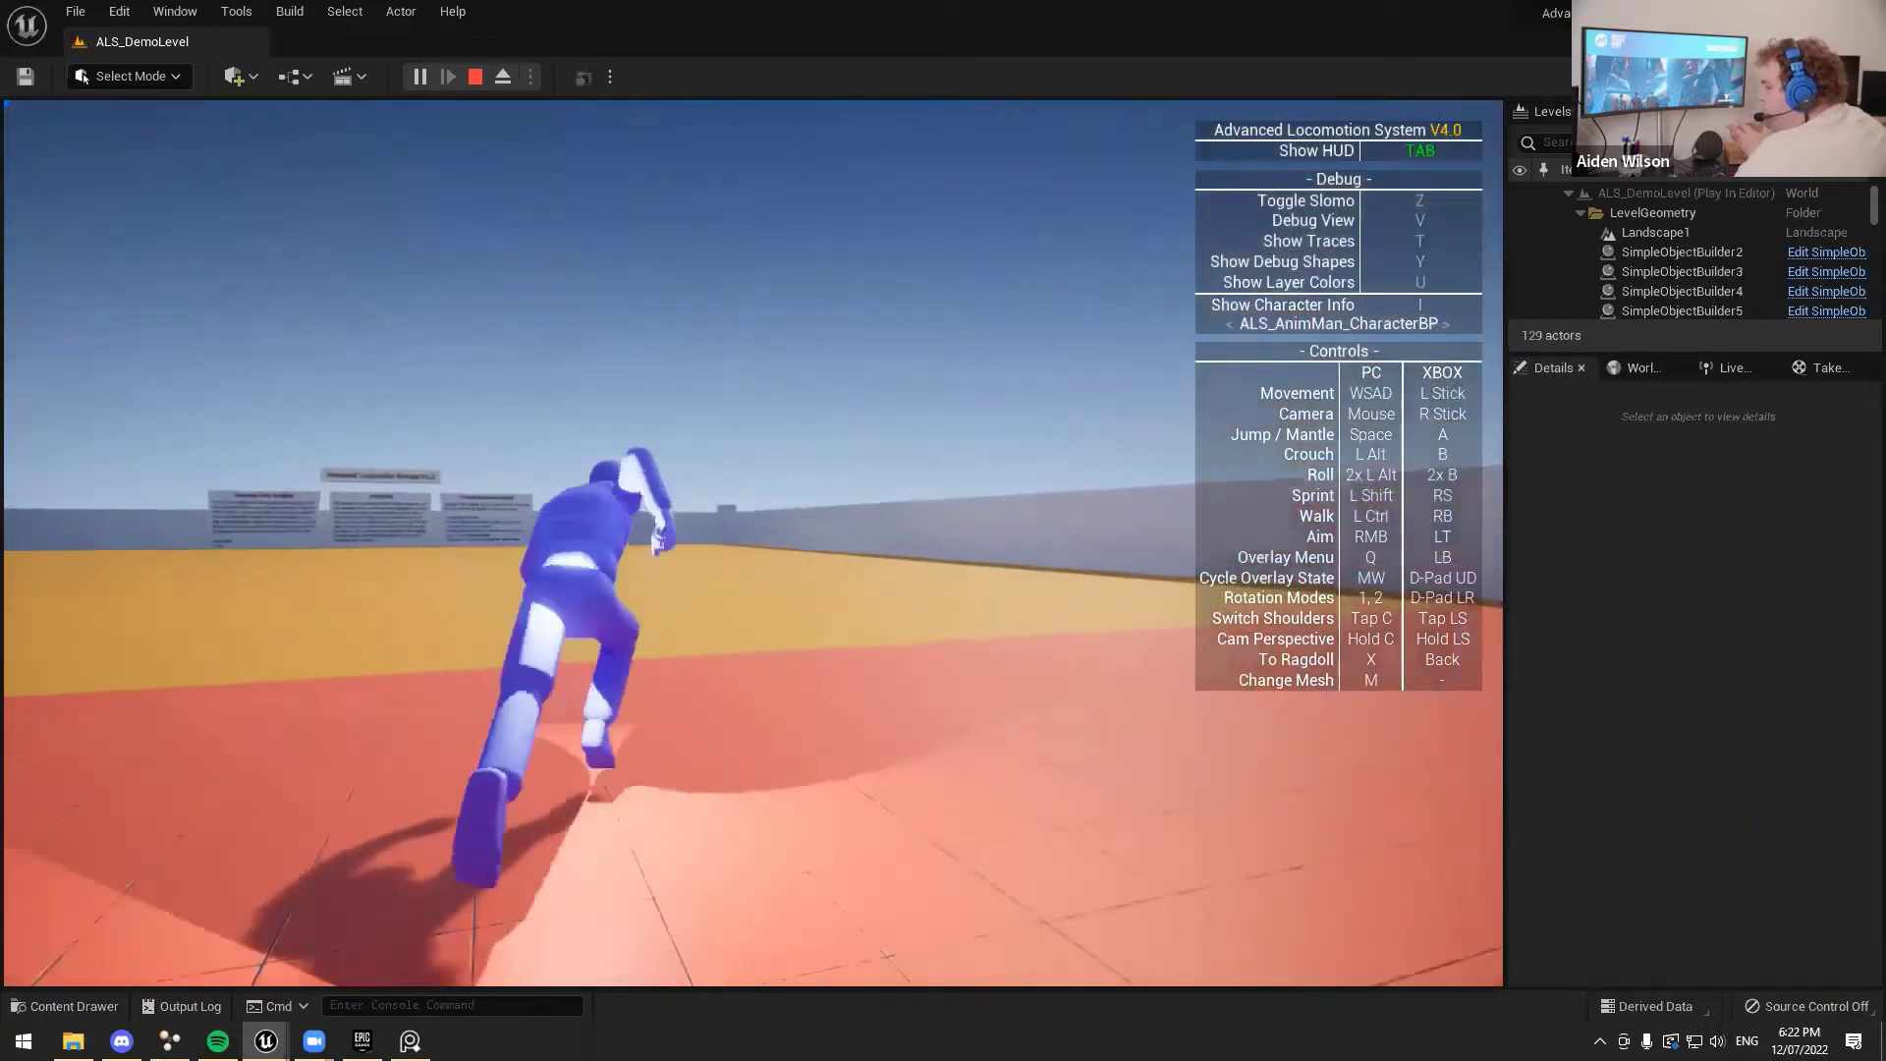
pyautogui.press('Escape')
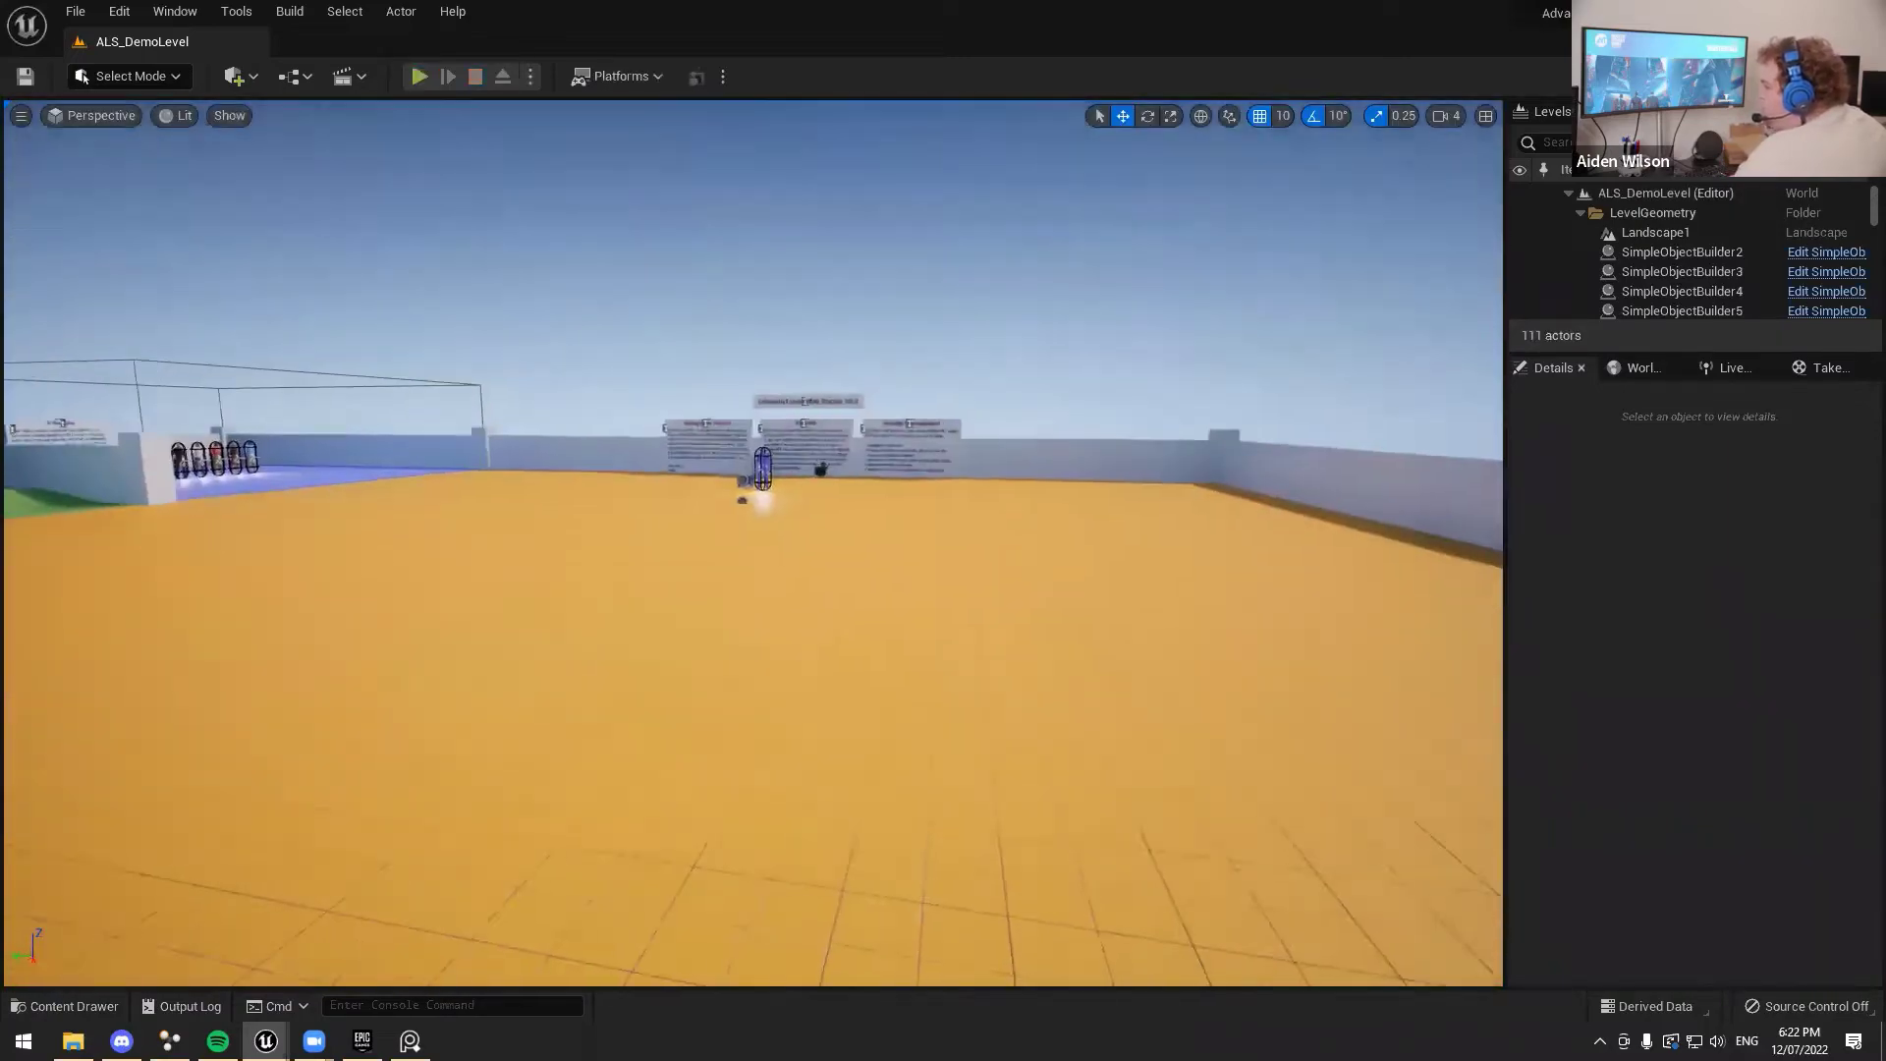
# Select the BP_Camera actor in the level and check the OptiTrack source and CameraTransform subject in Live Link
pyautogui.moveTo(951, 731); pyautogui.dragTo(889, 785, button='right')
pyautogui.press('w')
pyautogui.press('d')
pyautogui.click(805, 619)
pyautogui.press('w')
pyautogui.moveTo(764, 748); pyautogui.dragTo(531, 682, button='right')
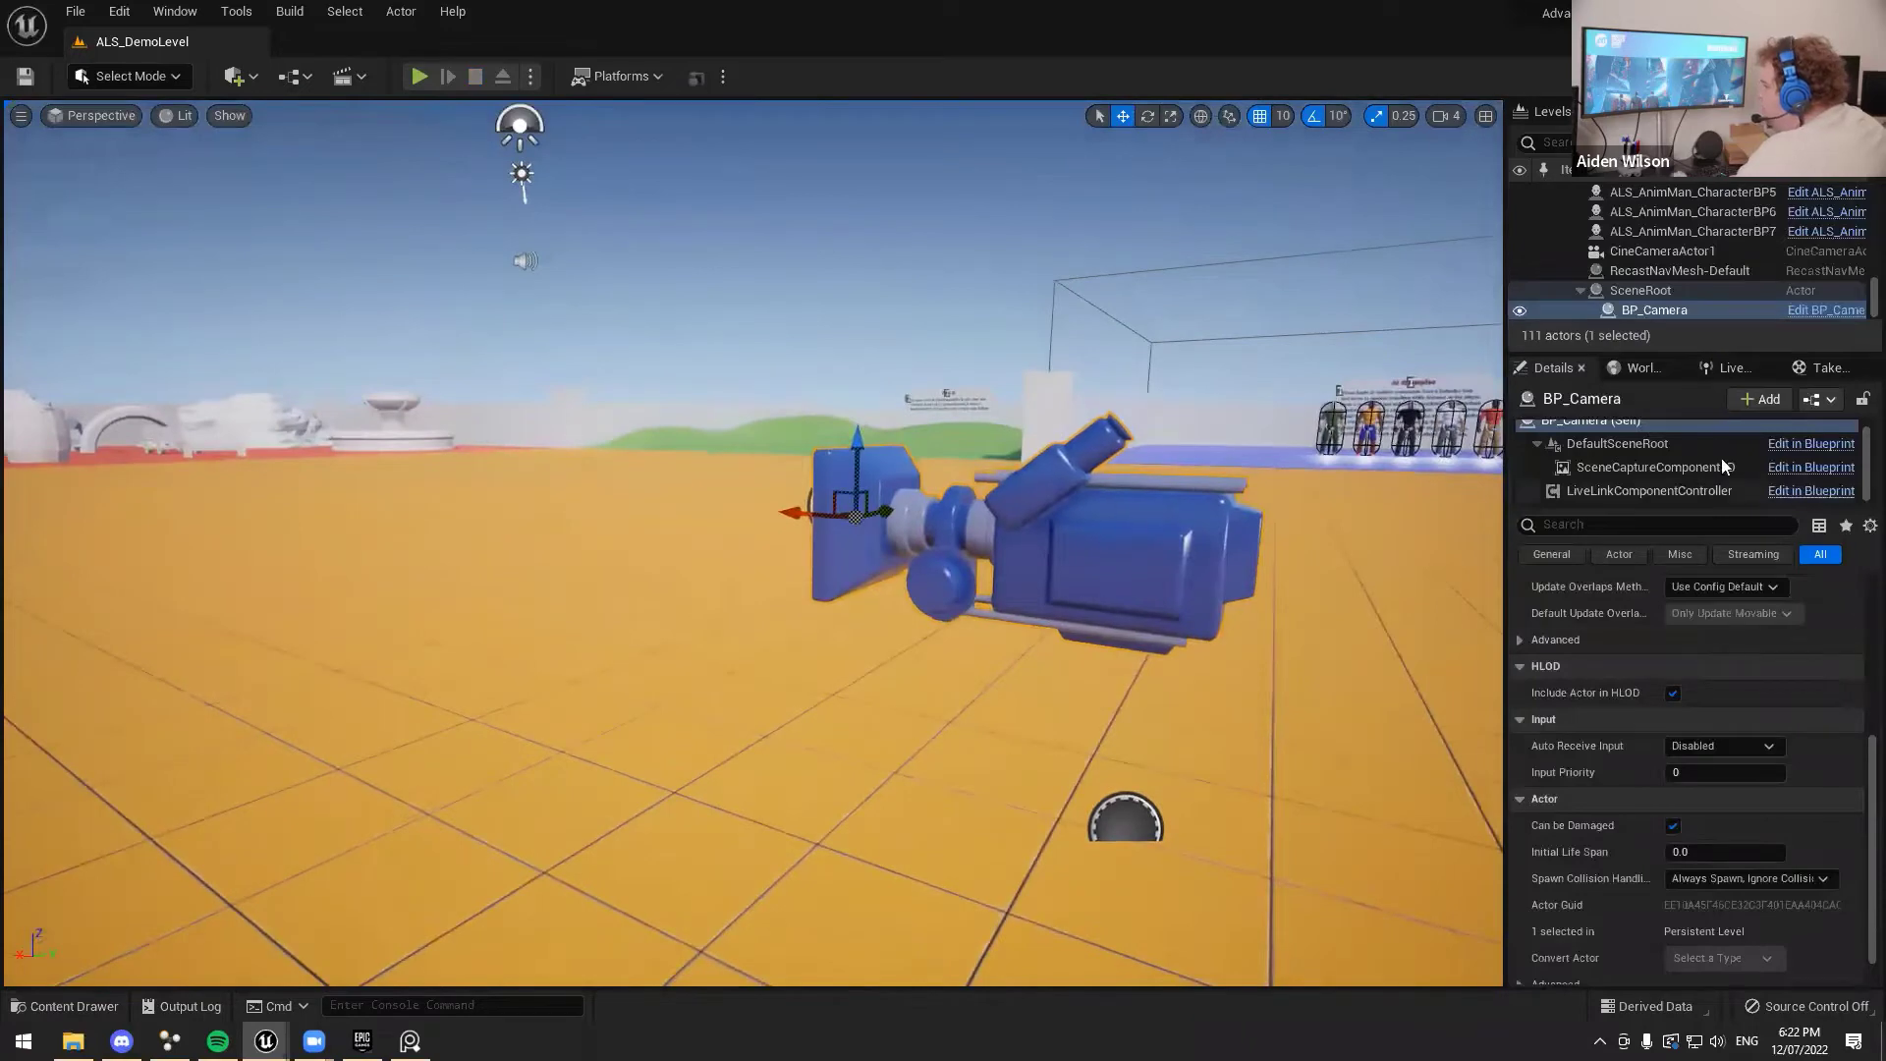
pyautogui.click(1733, 369)
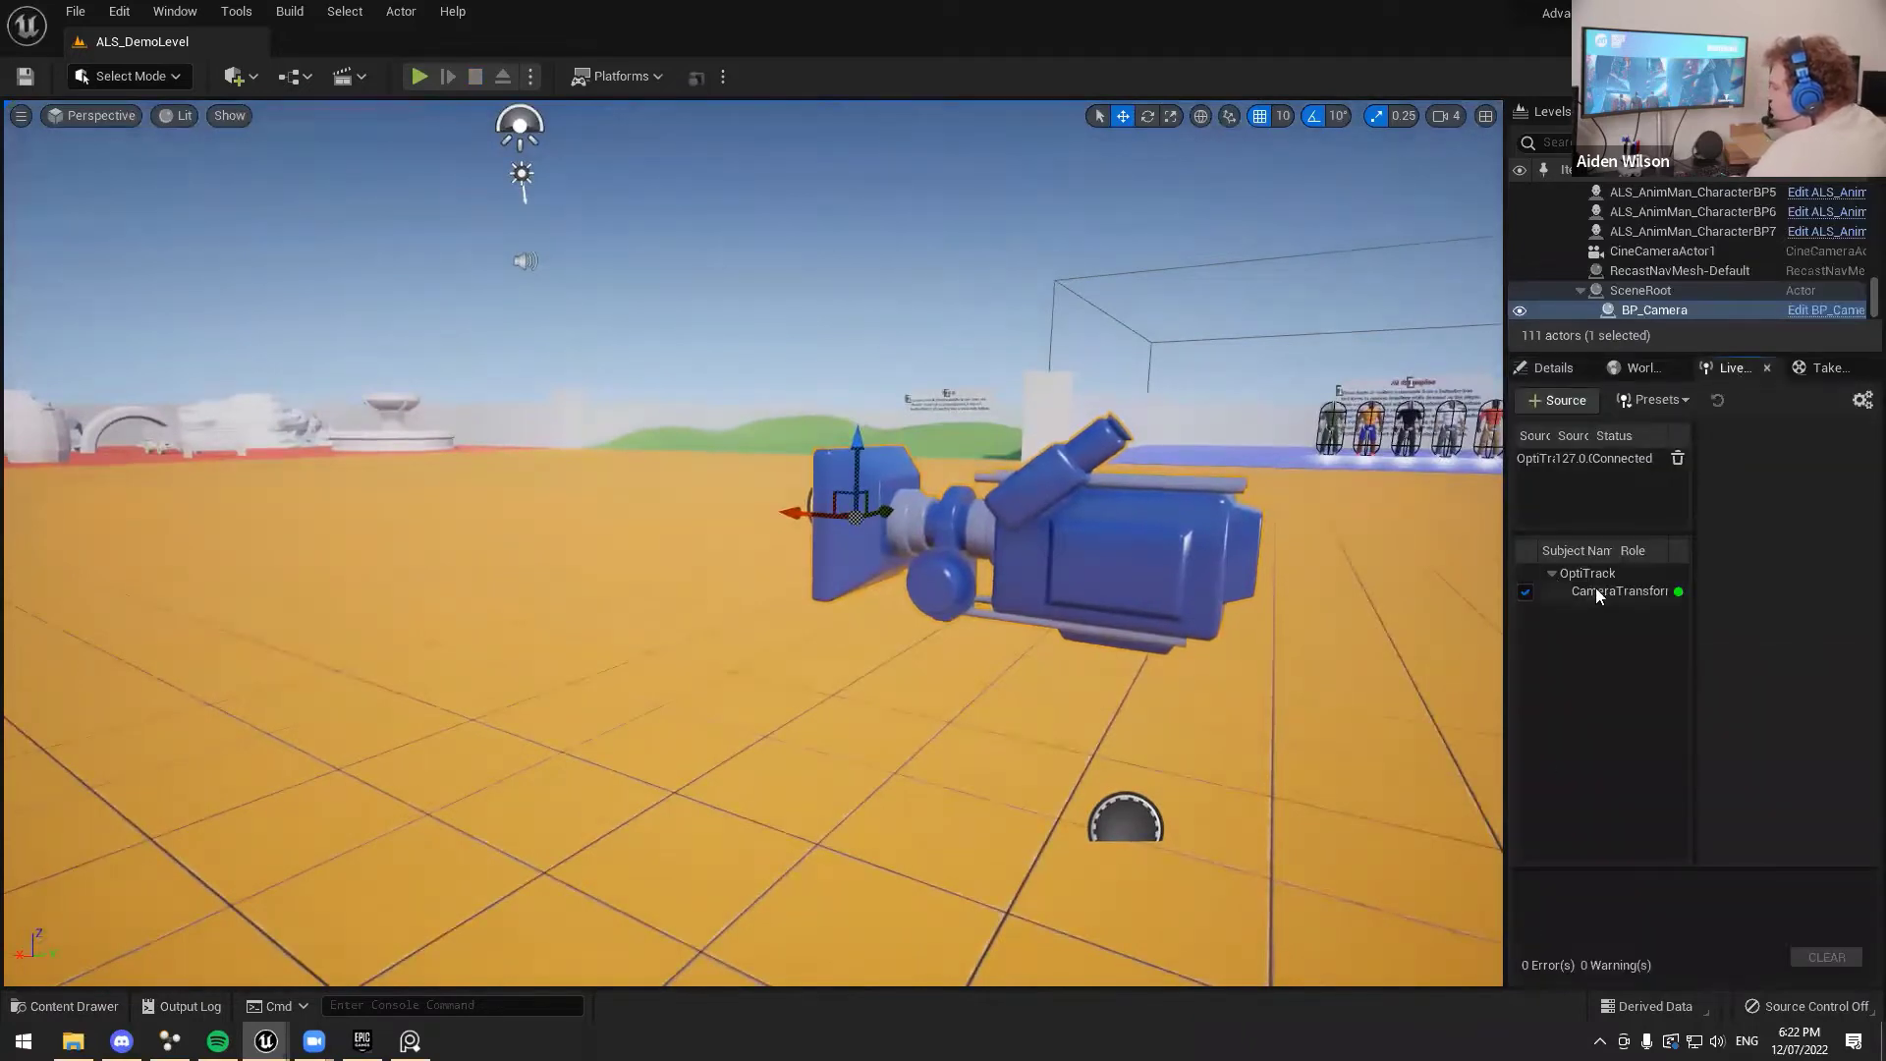
pyautogui.click(1550, 377)
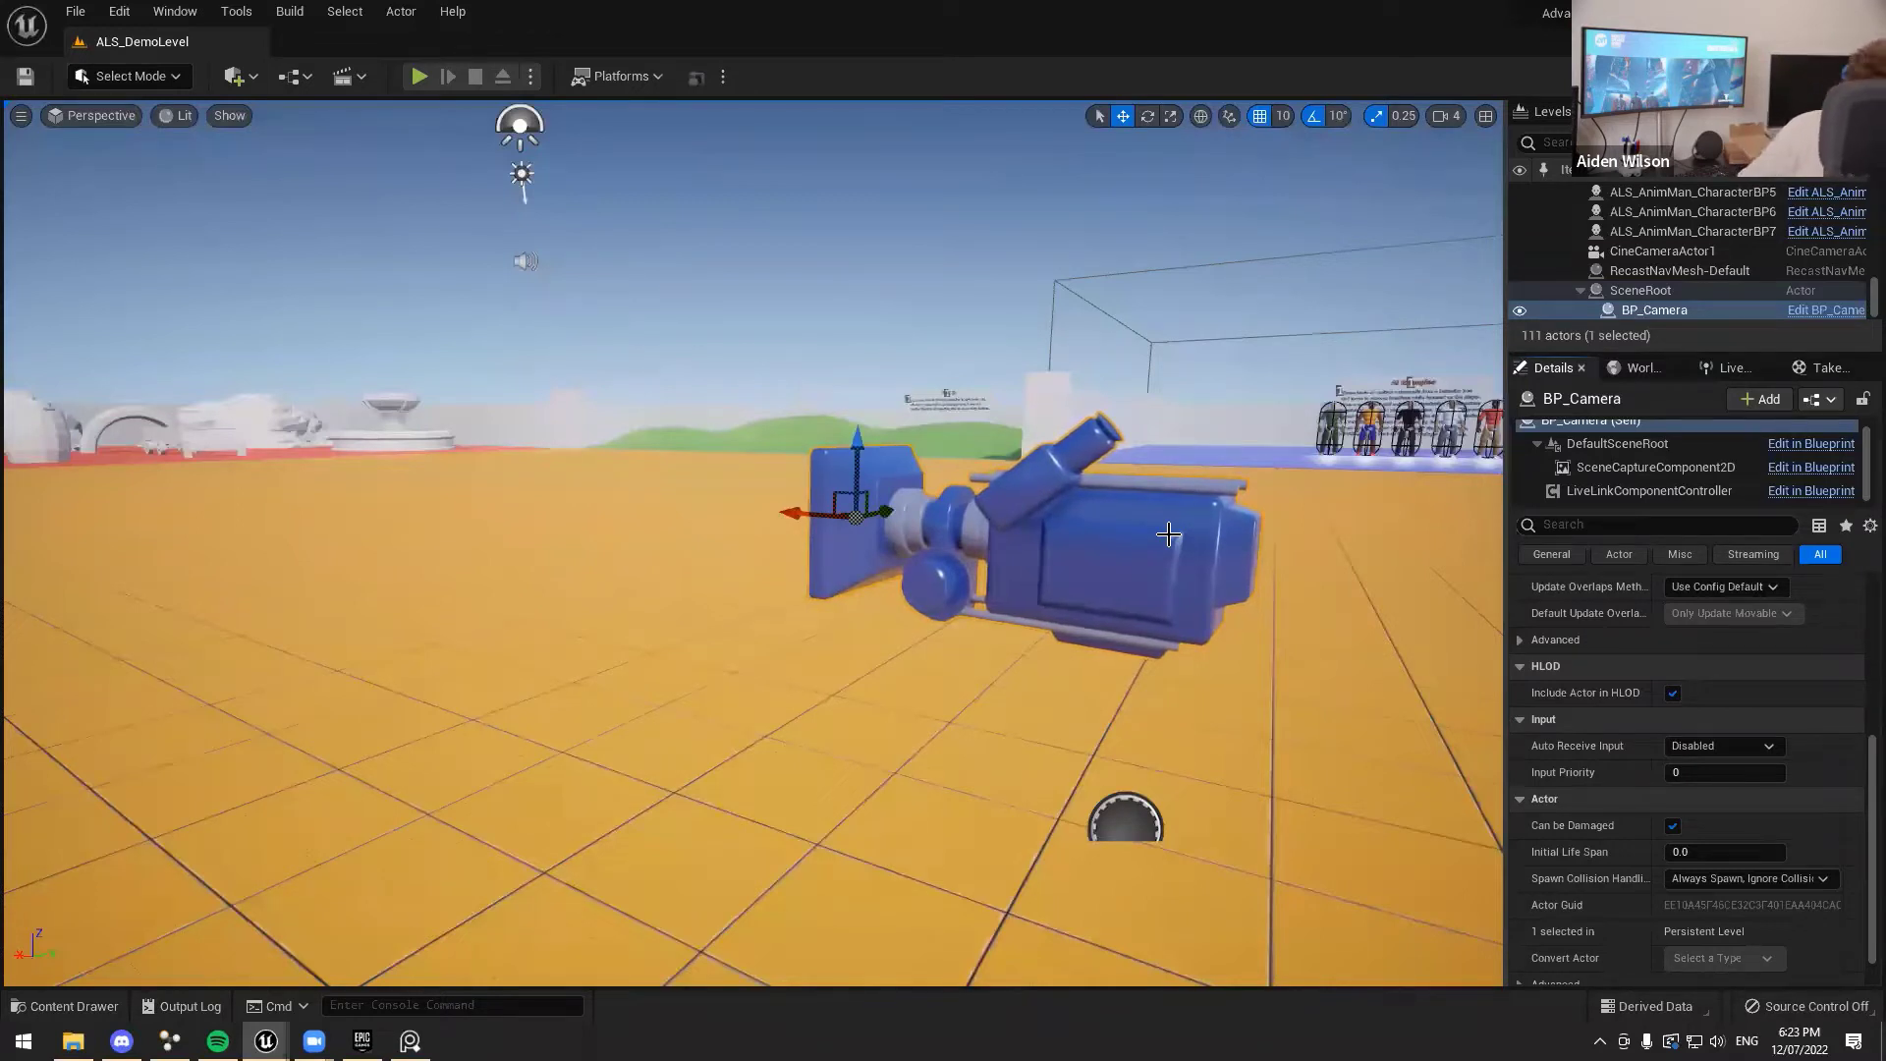
# Open the Demonstration level from the Content/Cave/Maps folder
pyautogui.moveTo(1104, 179); pyautogui.dragTo(774, 415, button='right')
pyautogui.hotkey('ctrl', 'space')
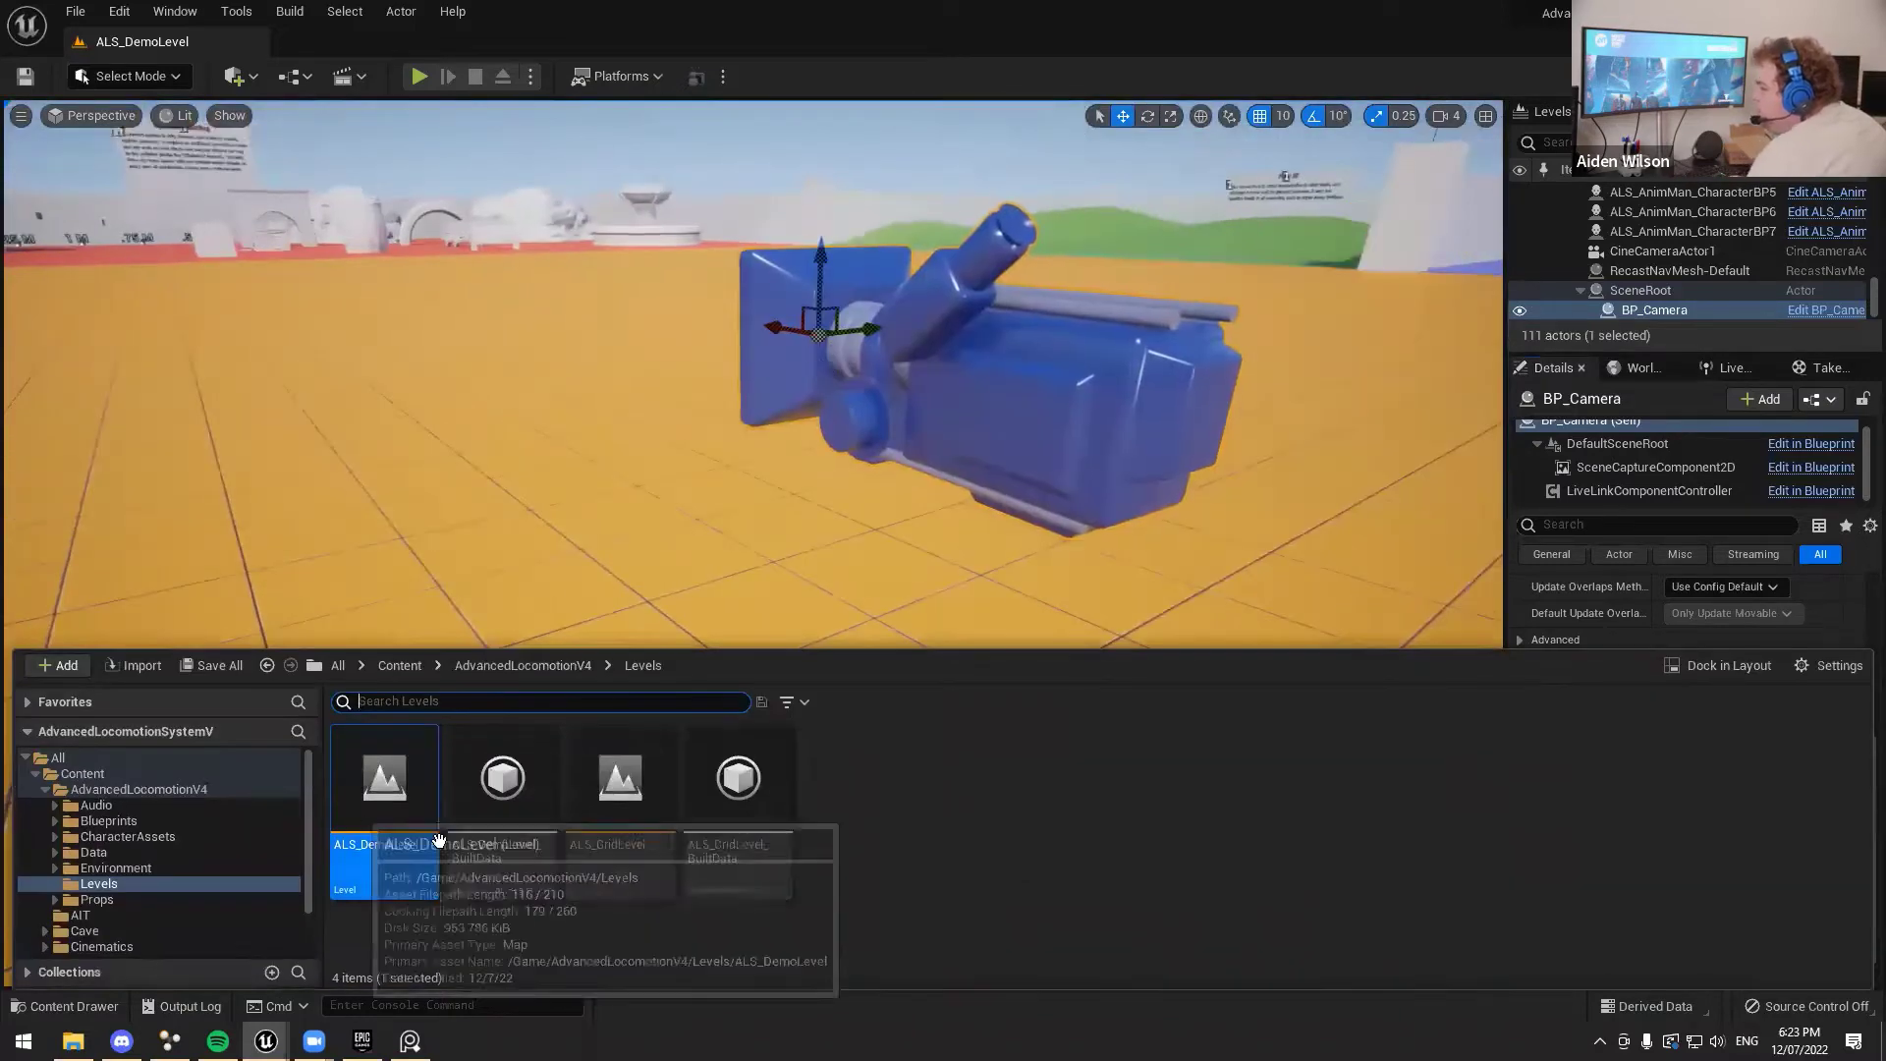
pyautogui.click(400, 665)
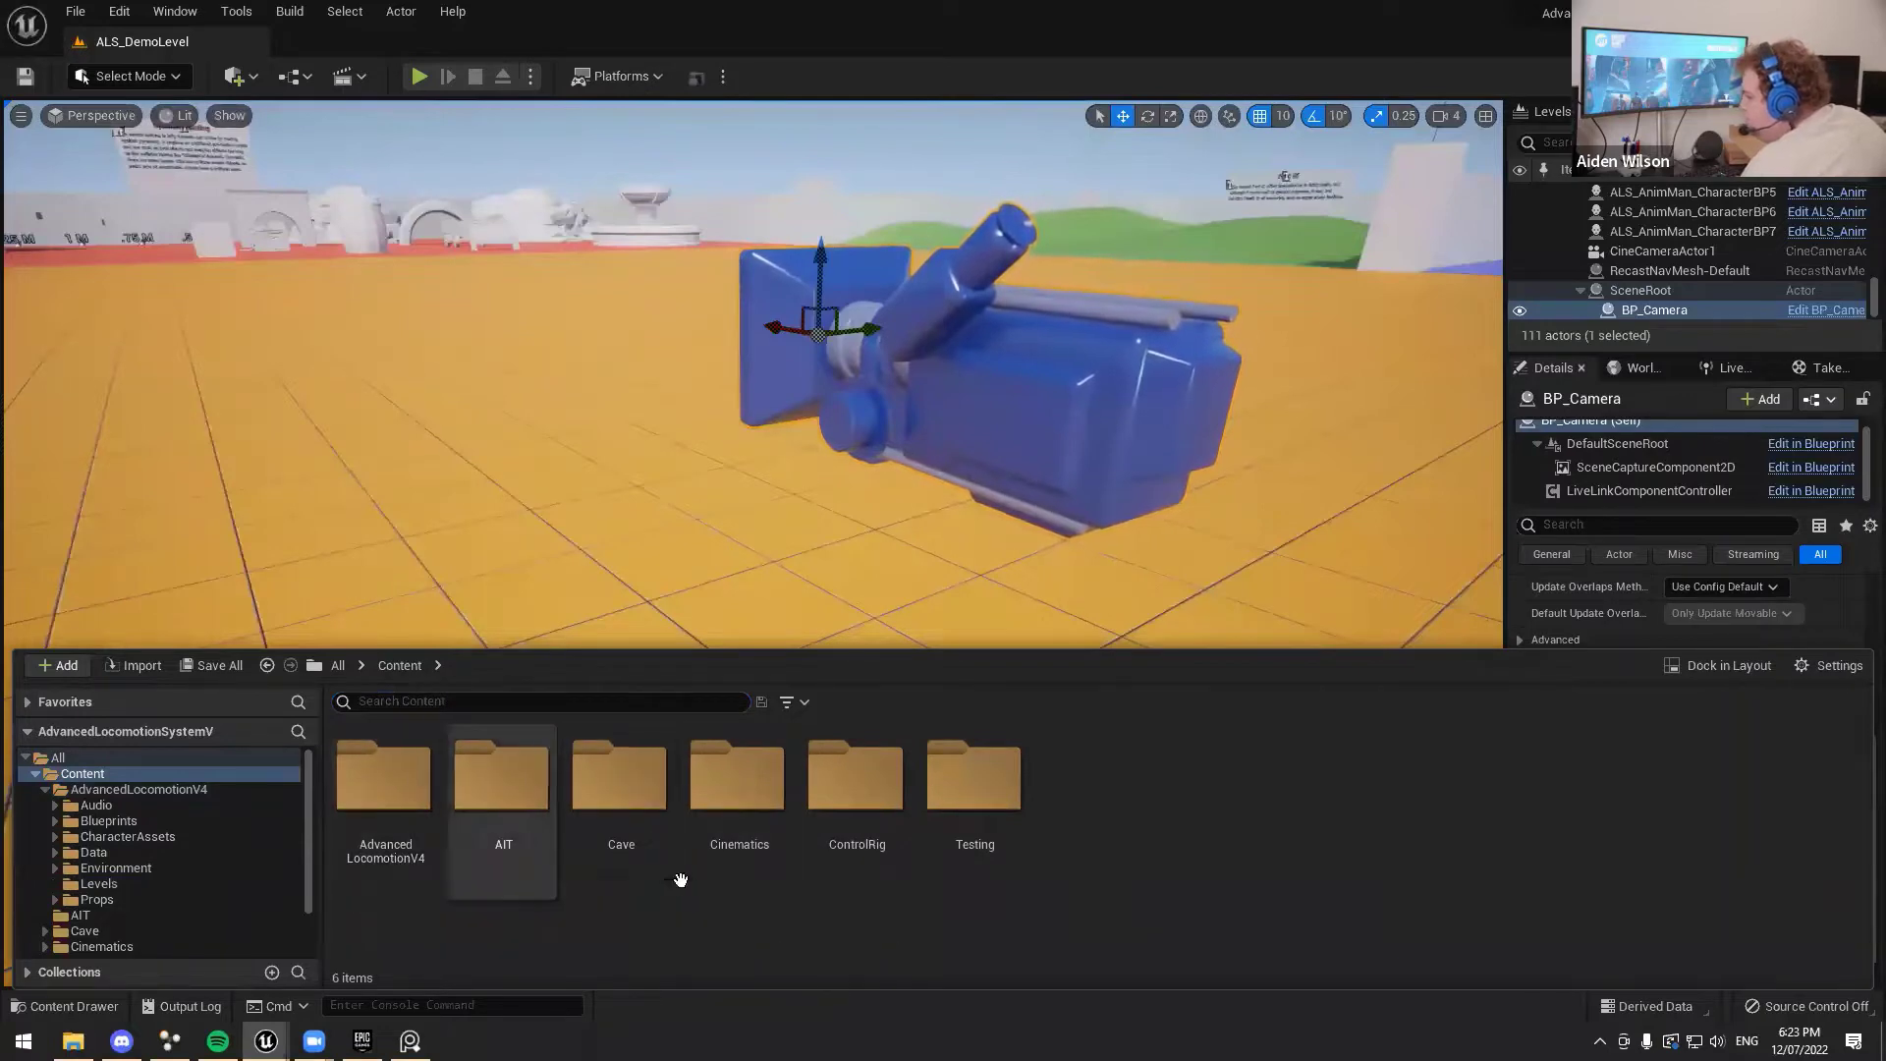
pyautogui.doubleClick(628, 835)
pyautogui.doubleClick(387, 835)
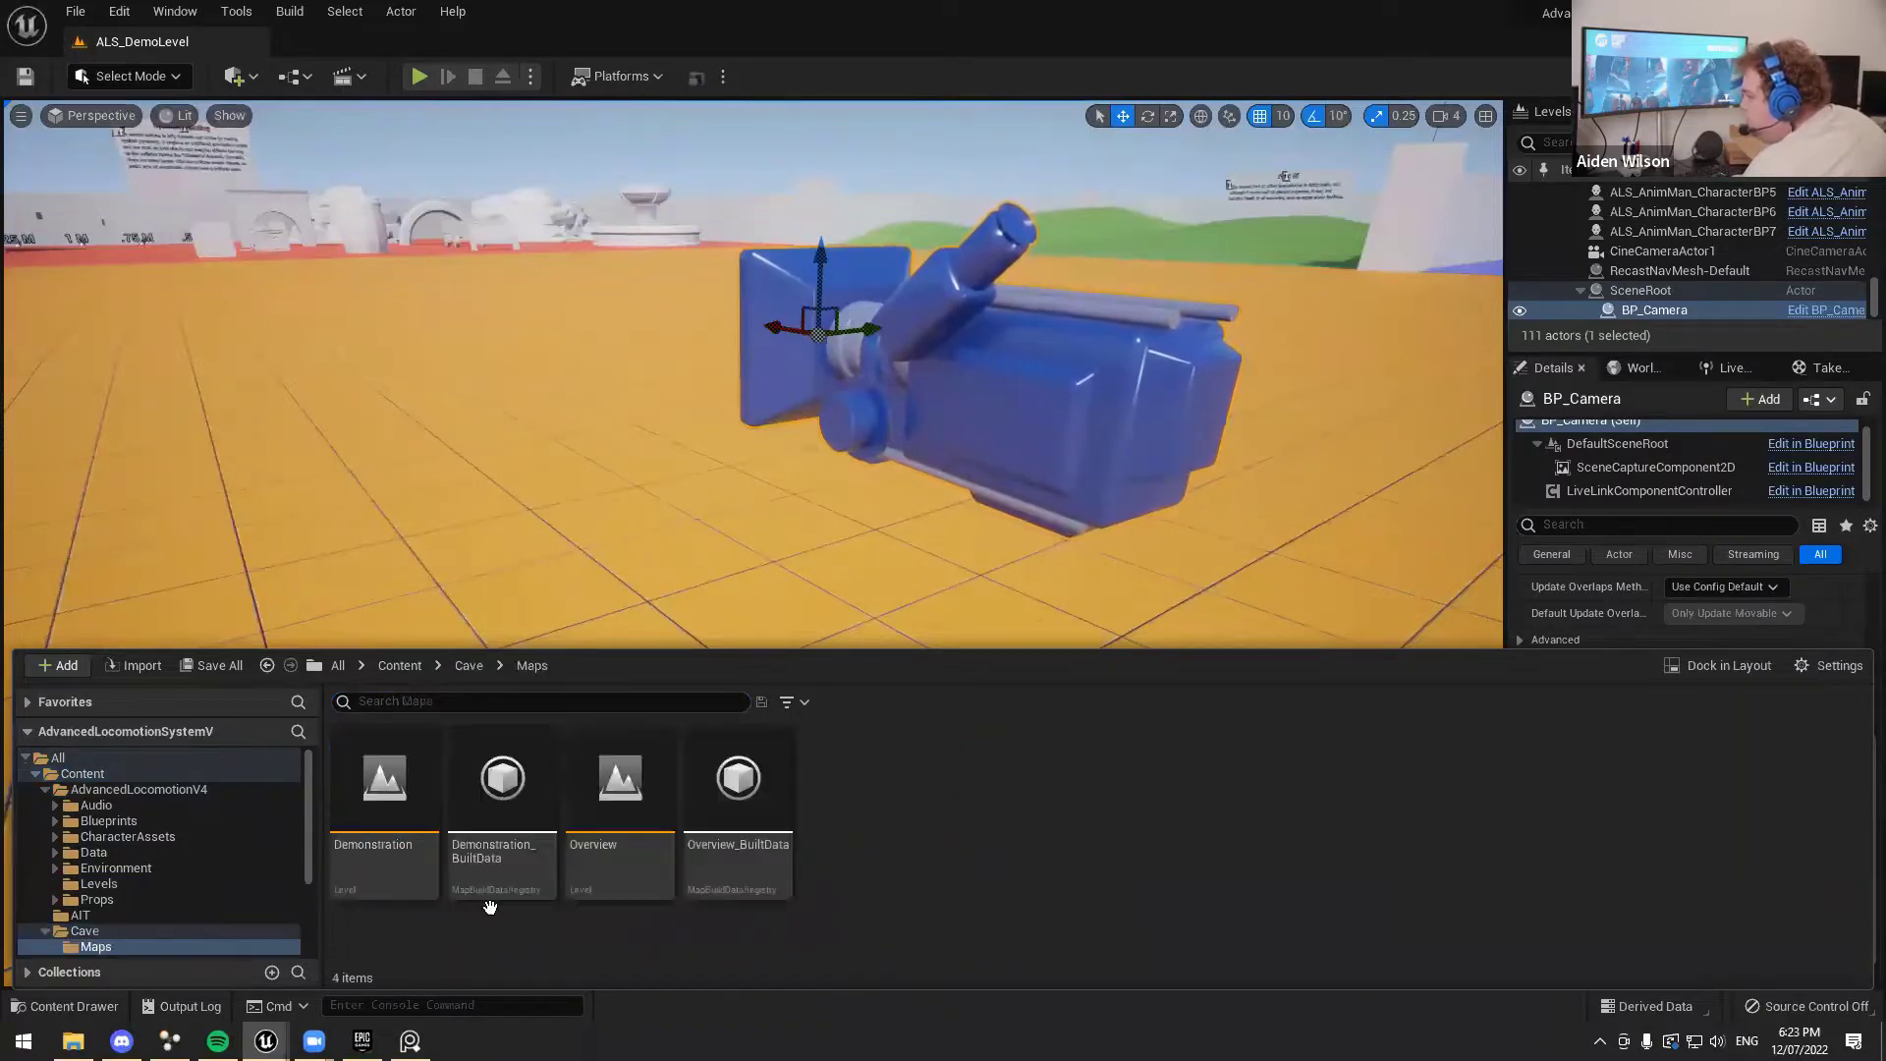
pyautogui.click(393, 855)
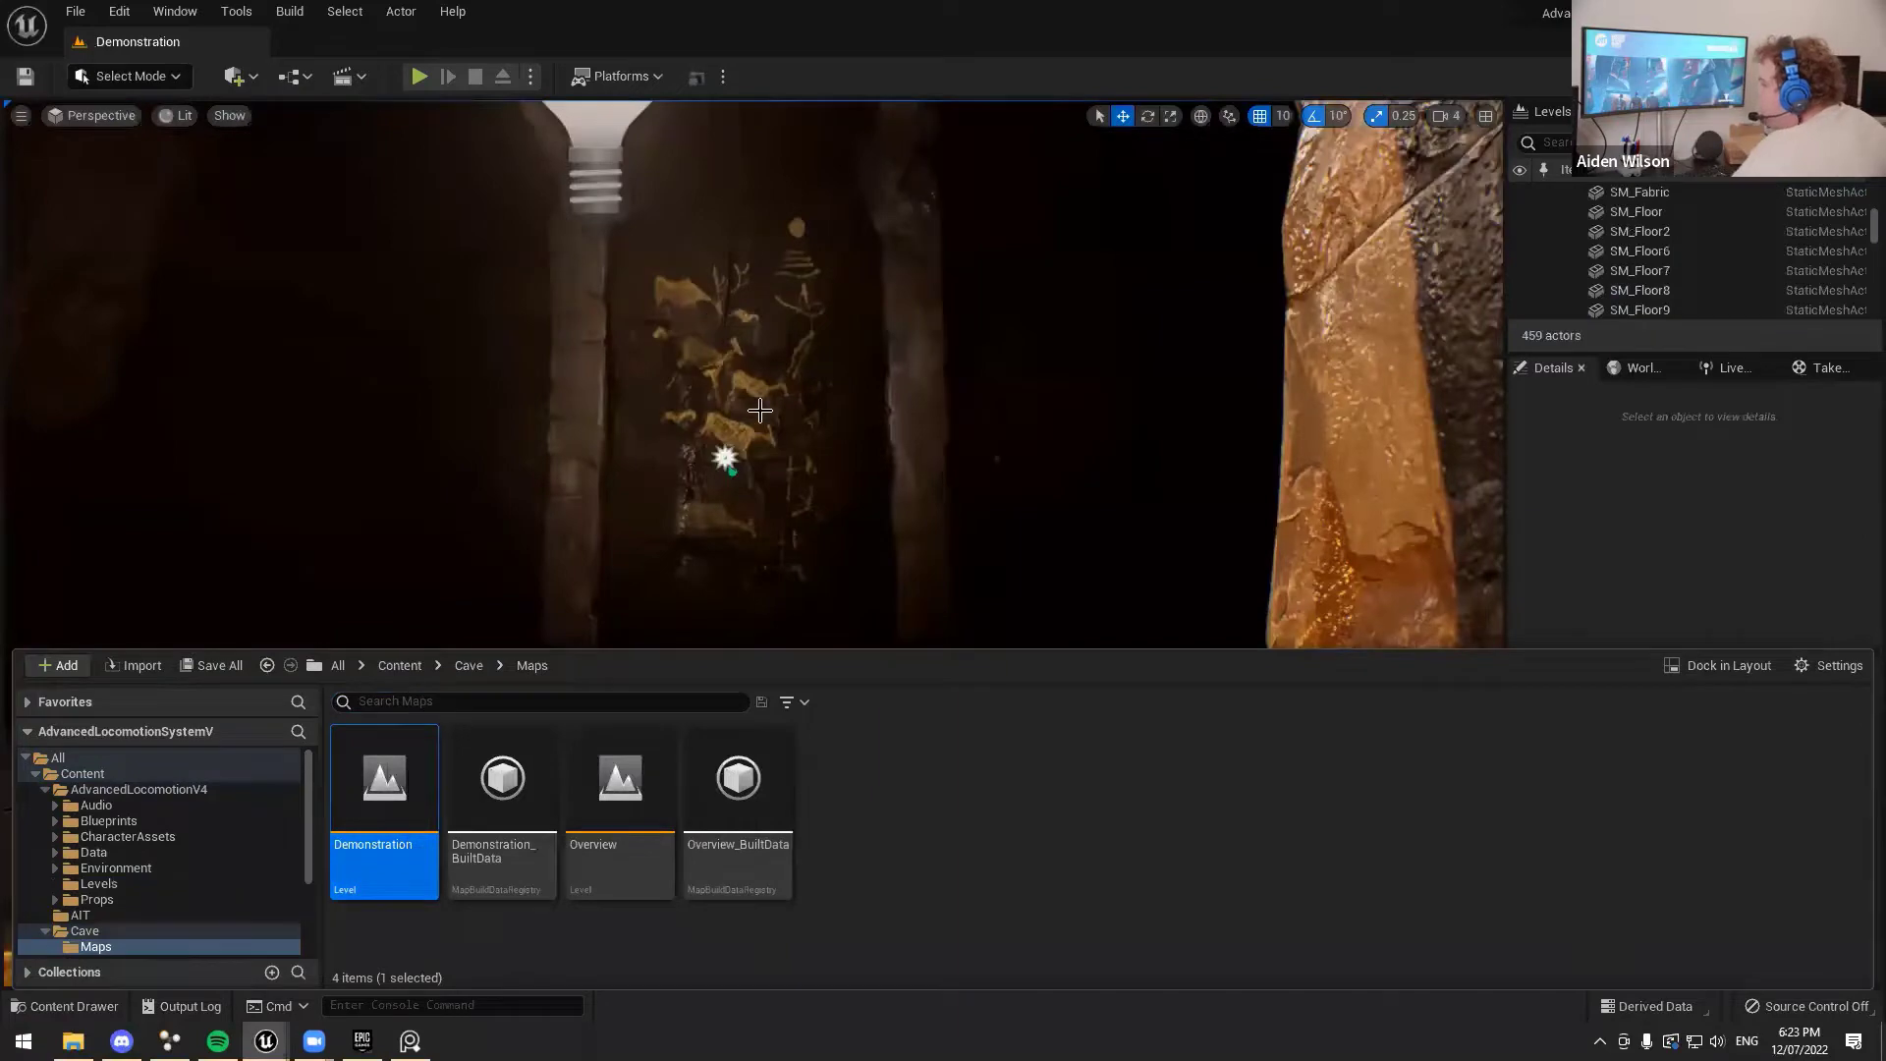
# Play the Demonstration level and make the character walk and jump through the cave
pyautogui.moveTo(757, 412); pyautogui.dragTo(943, 486, button='right')
pyautogui.moveTo(815, 442); pyautogui.dragTo(747, 453, button='right')
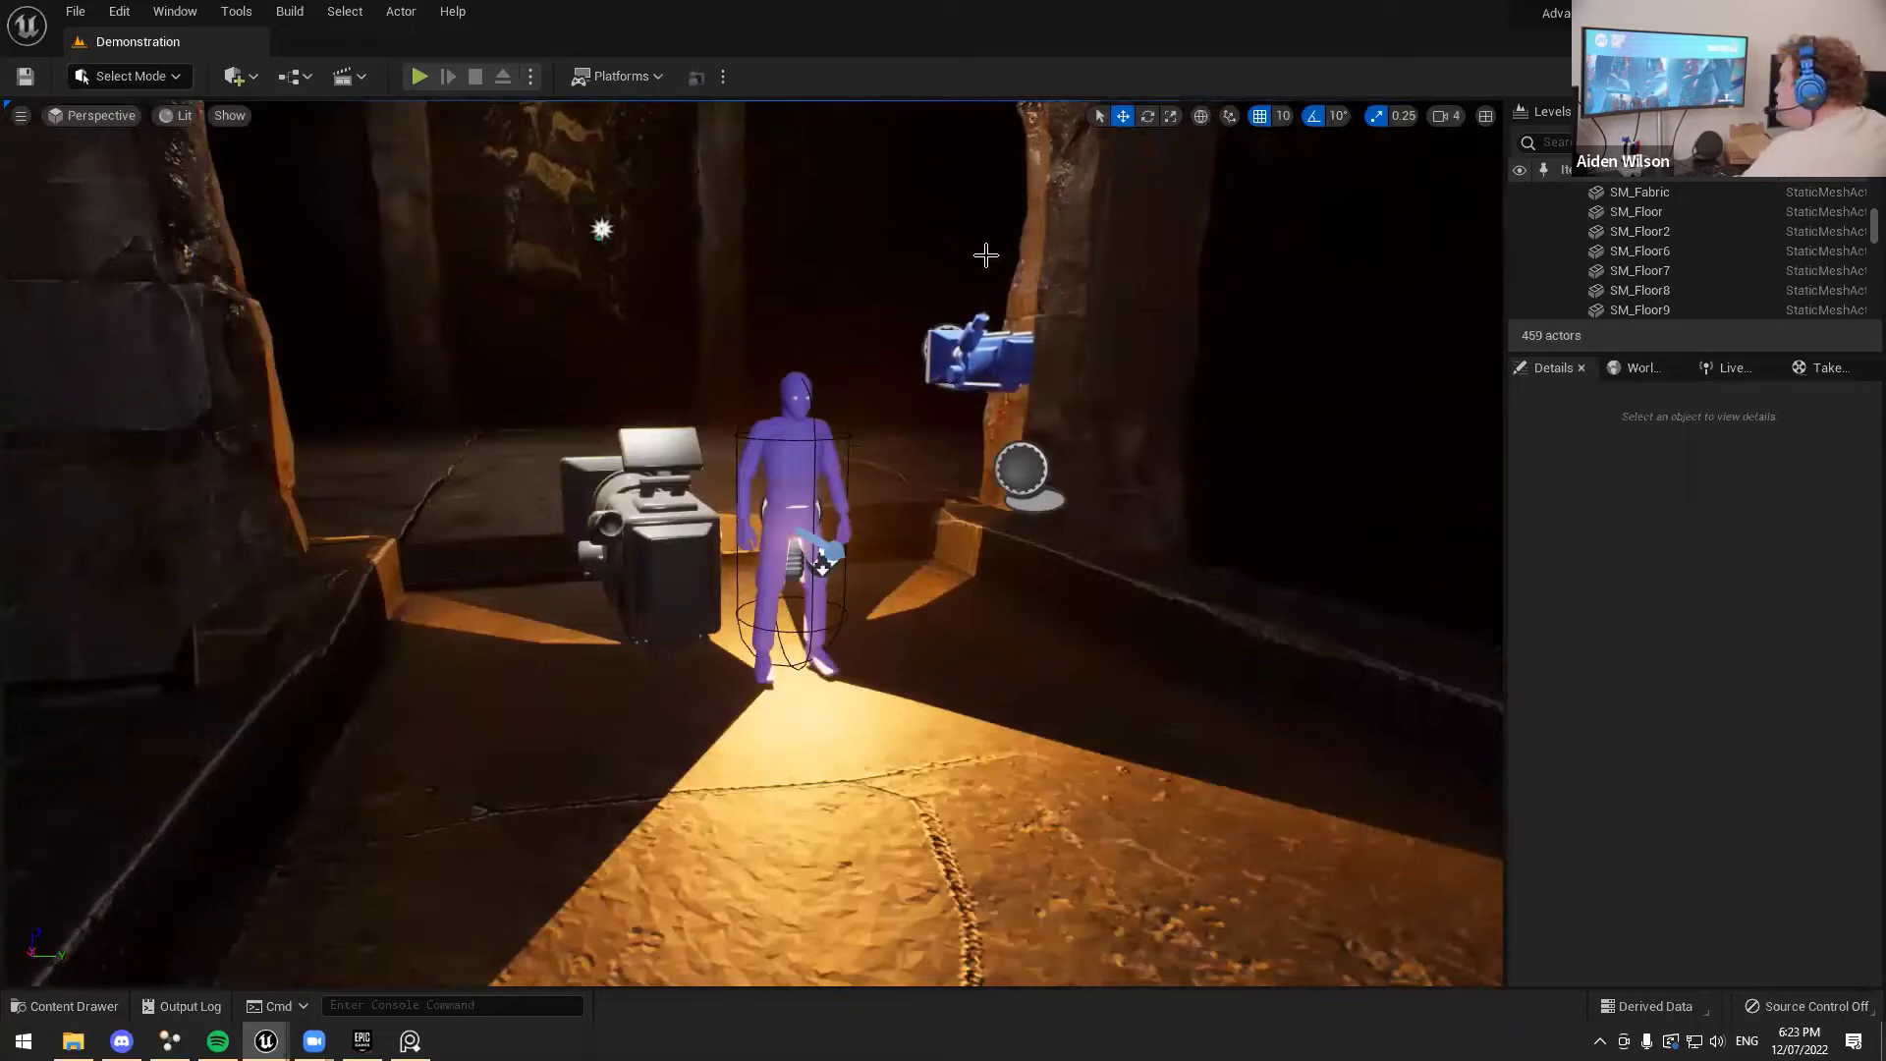
pyautogui.click(418, 75)
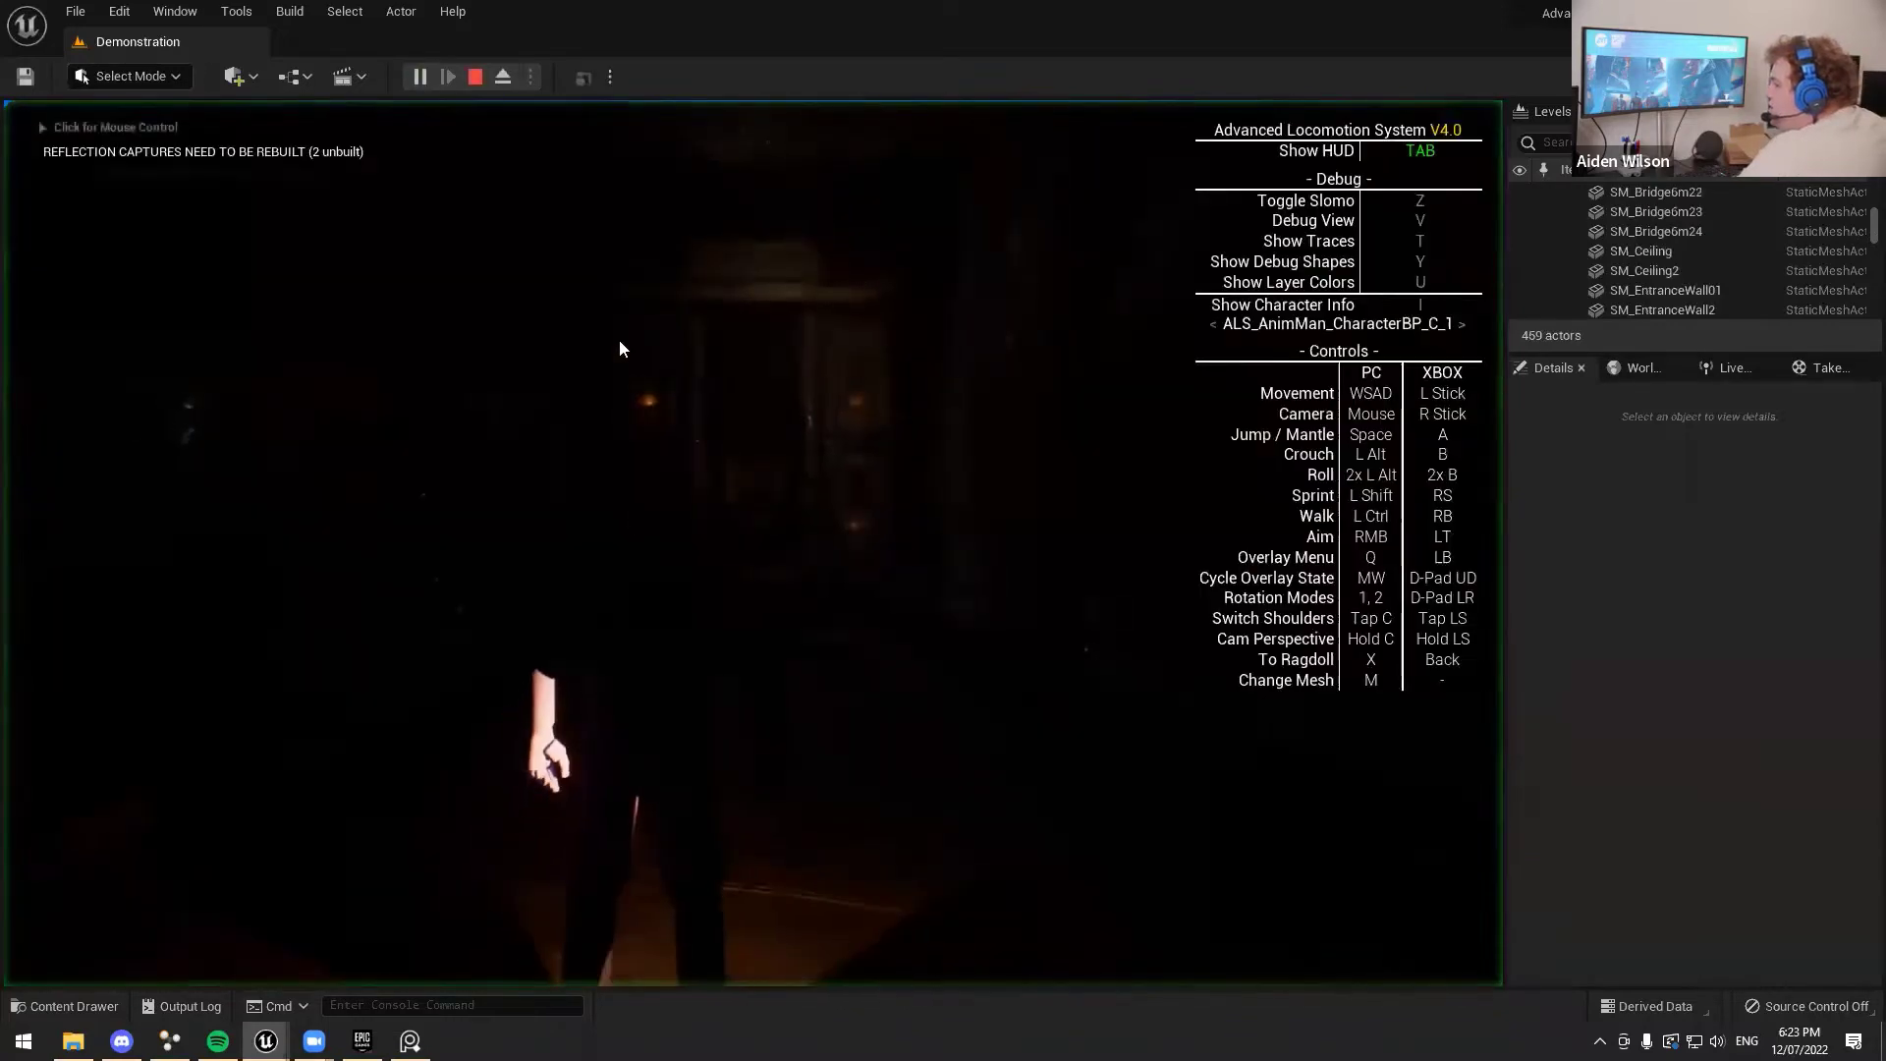
pyautogui.press('w')
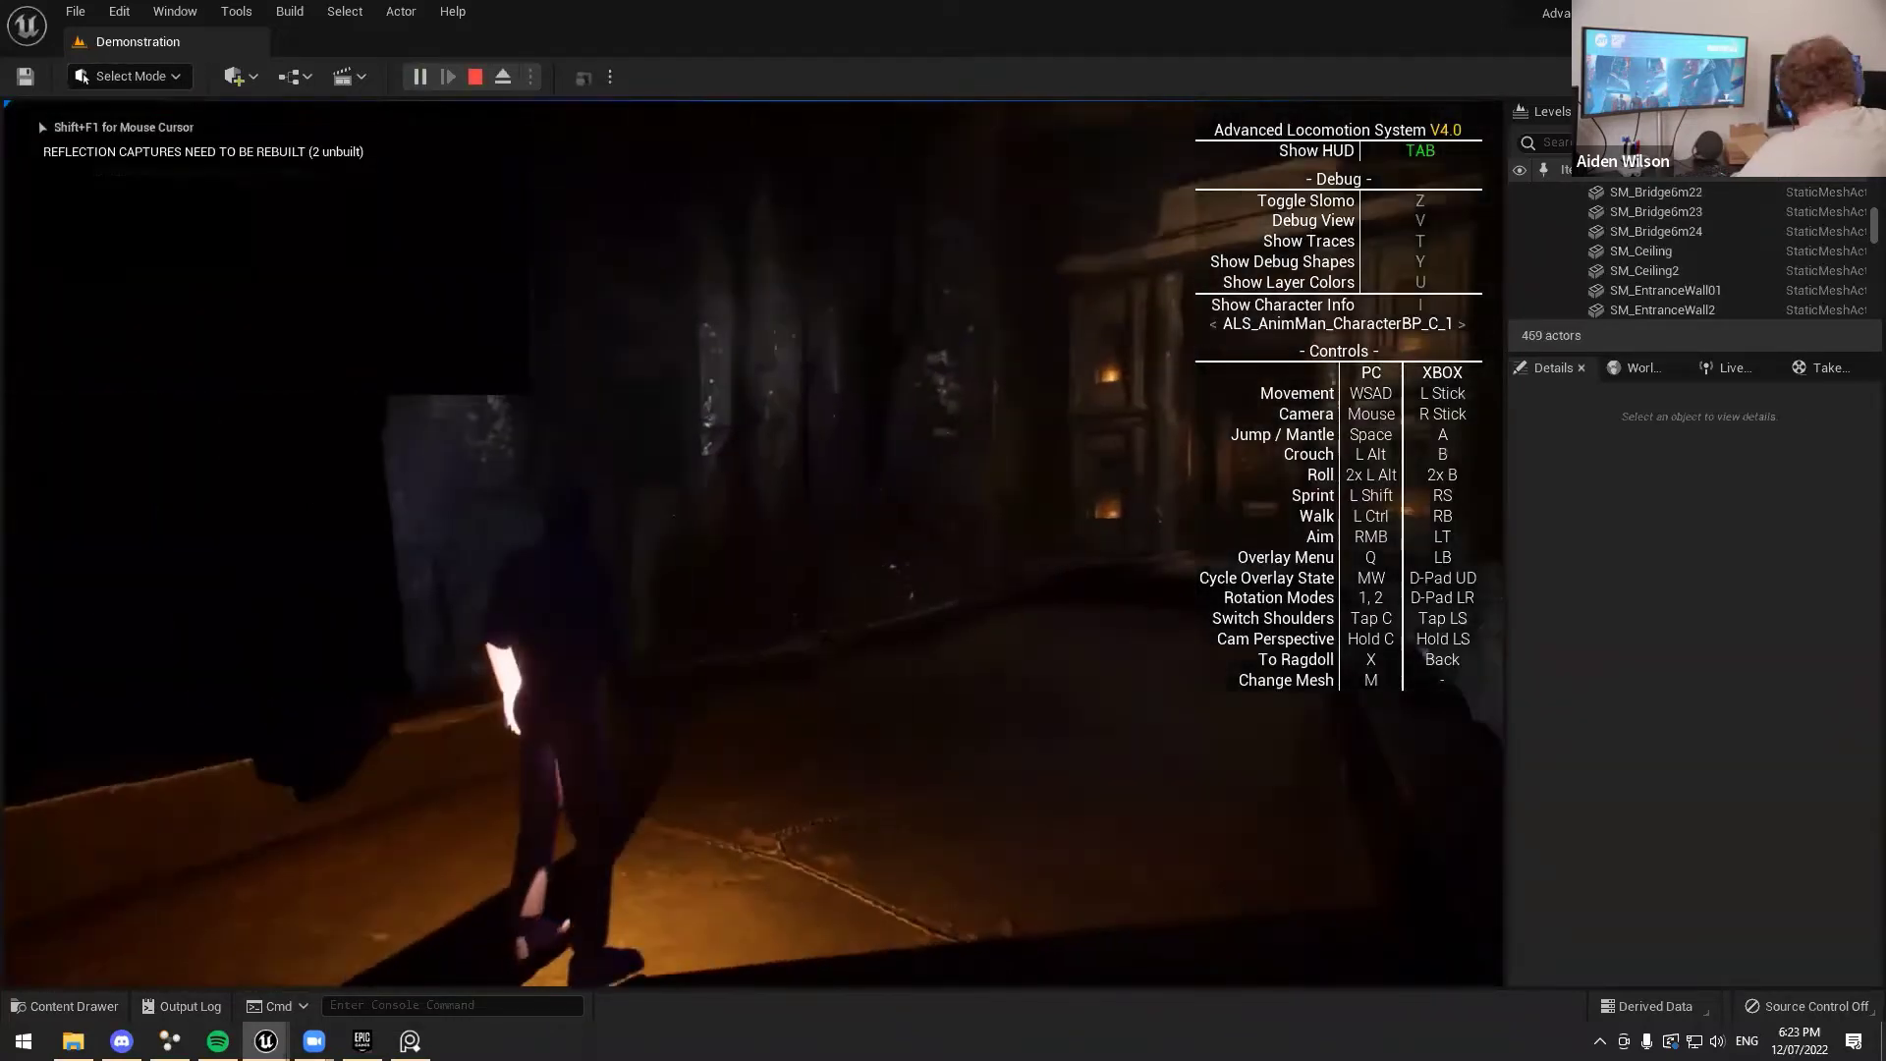
pyautogui.press('w')
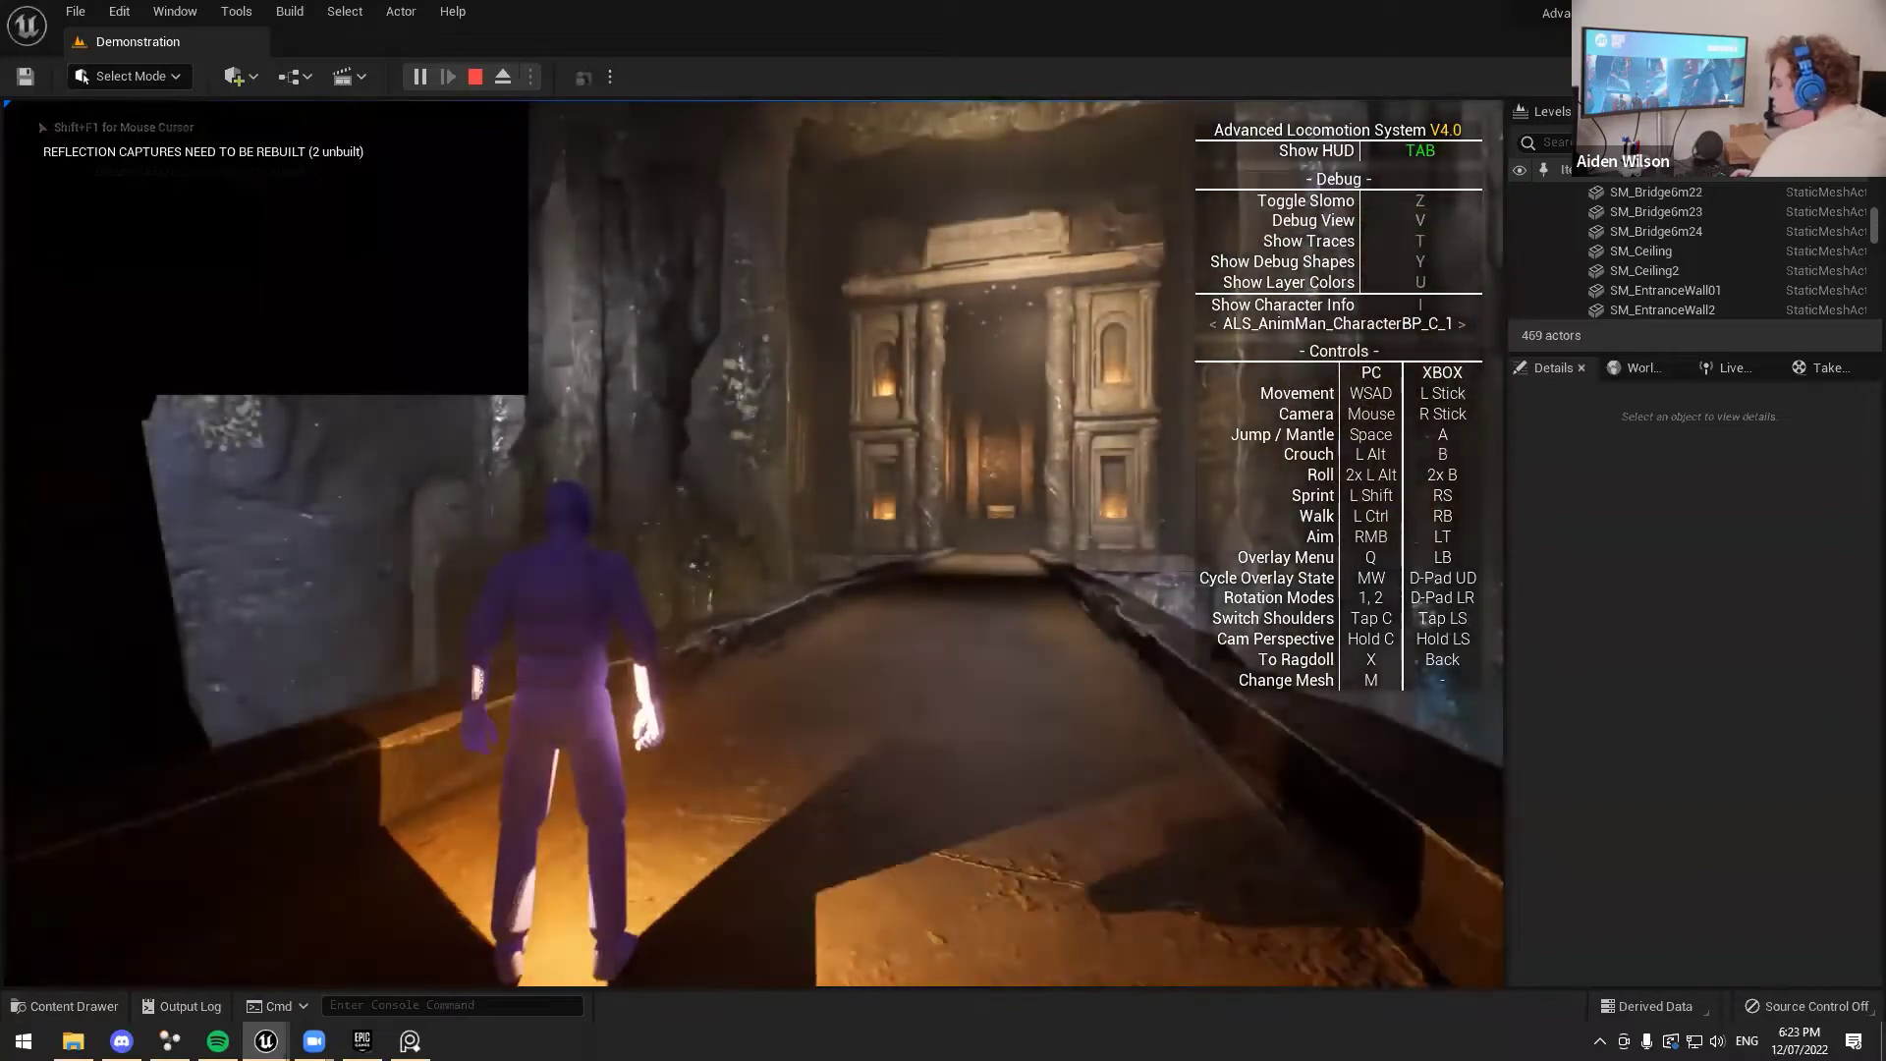
pyautogui.press('w')
pyautogui.press('space')
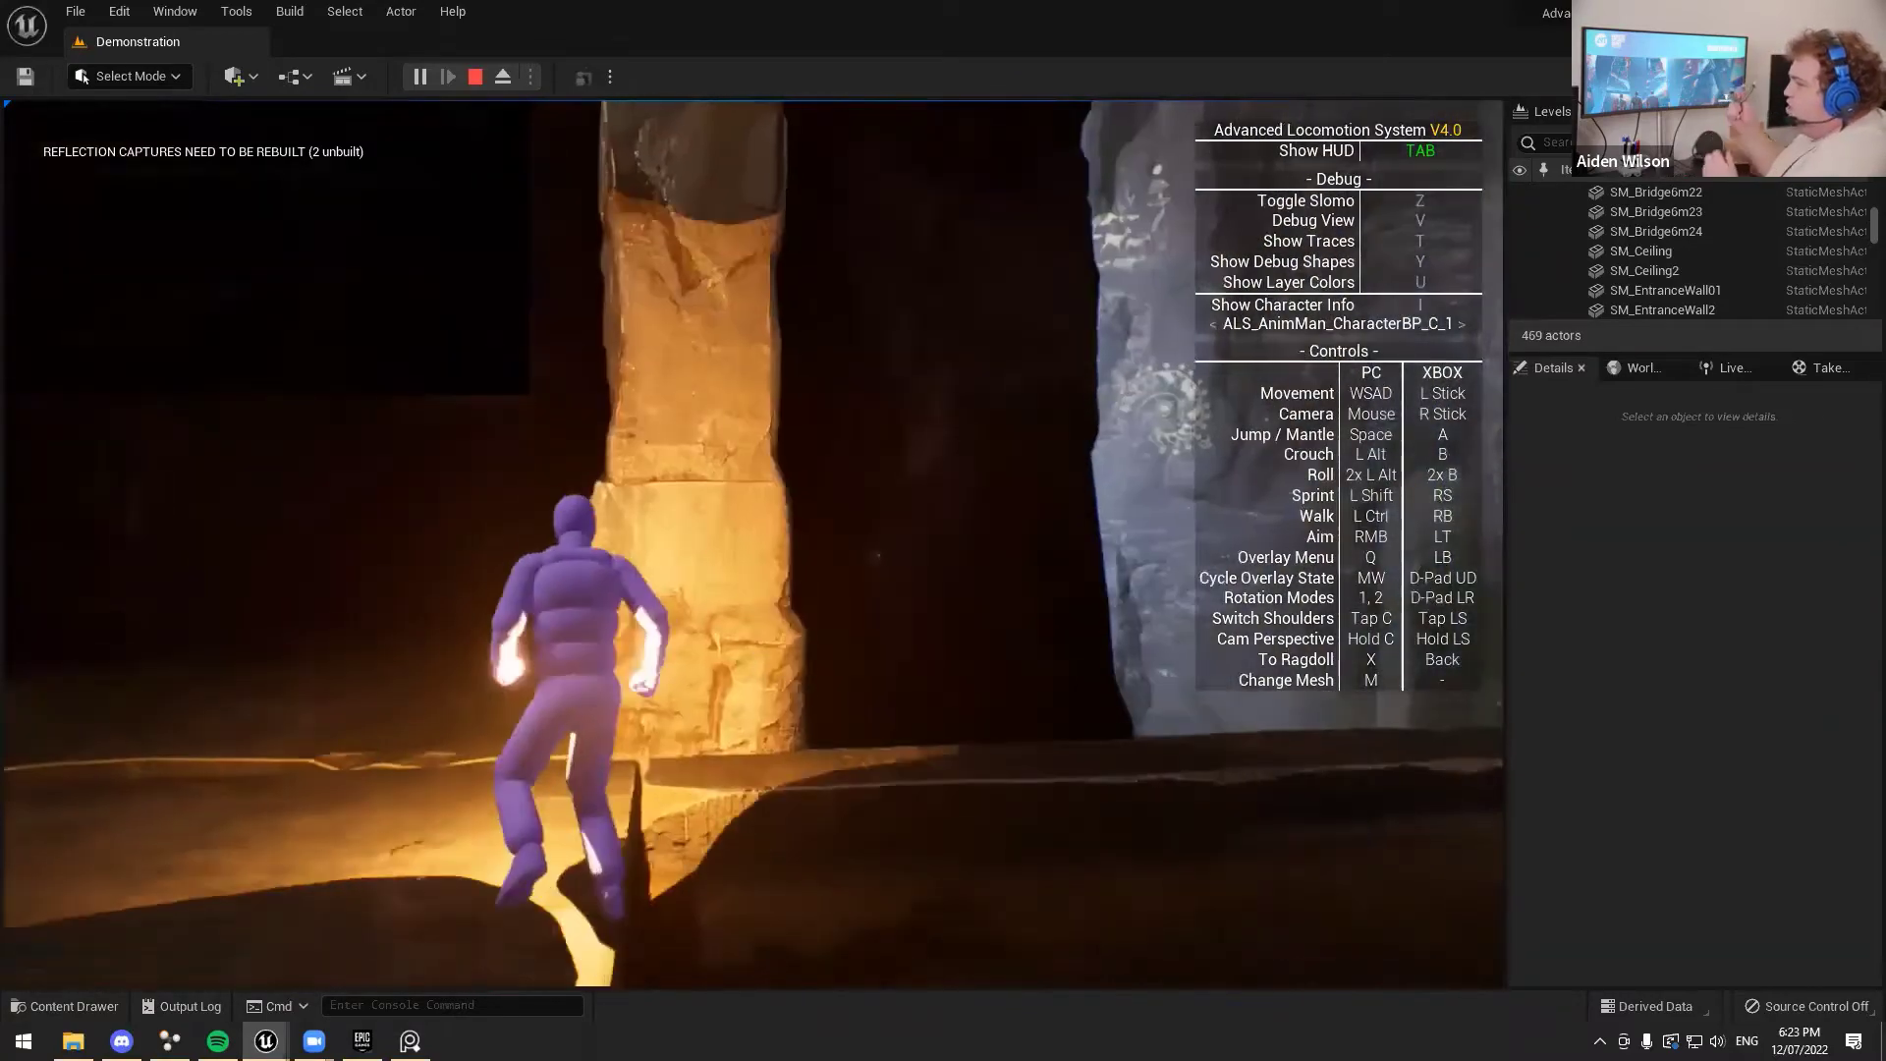
# Show the running game full screen and give the character the Torch overlay
pyautogui.press('w')
pyautogui.press('q')
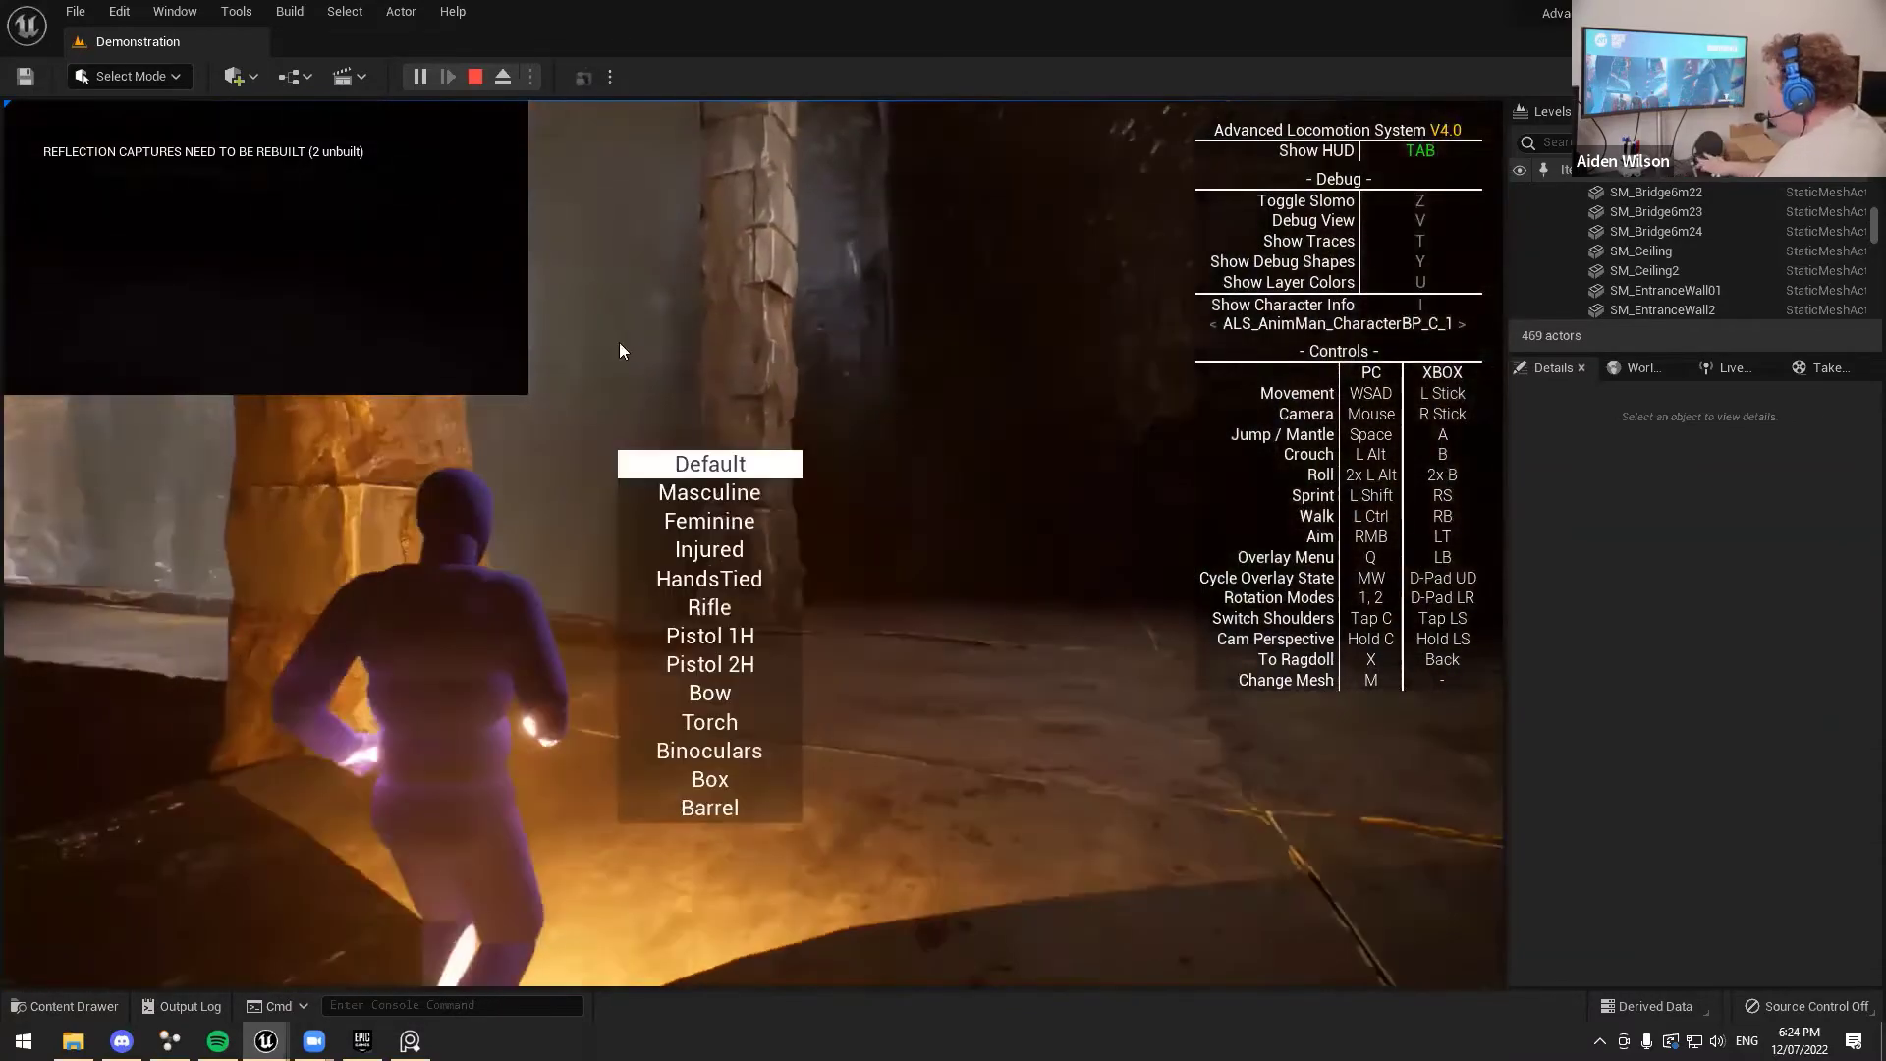
pyautogui.press('F11')
pyautogui.press('q')
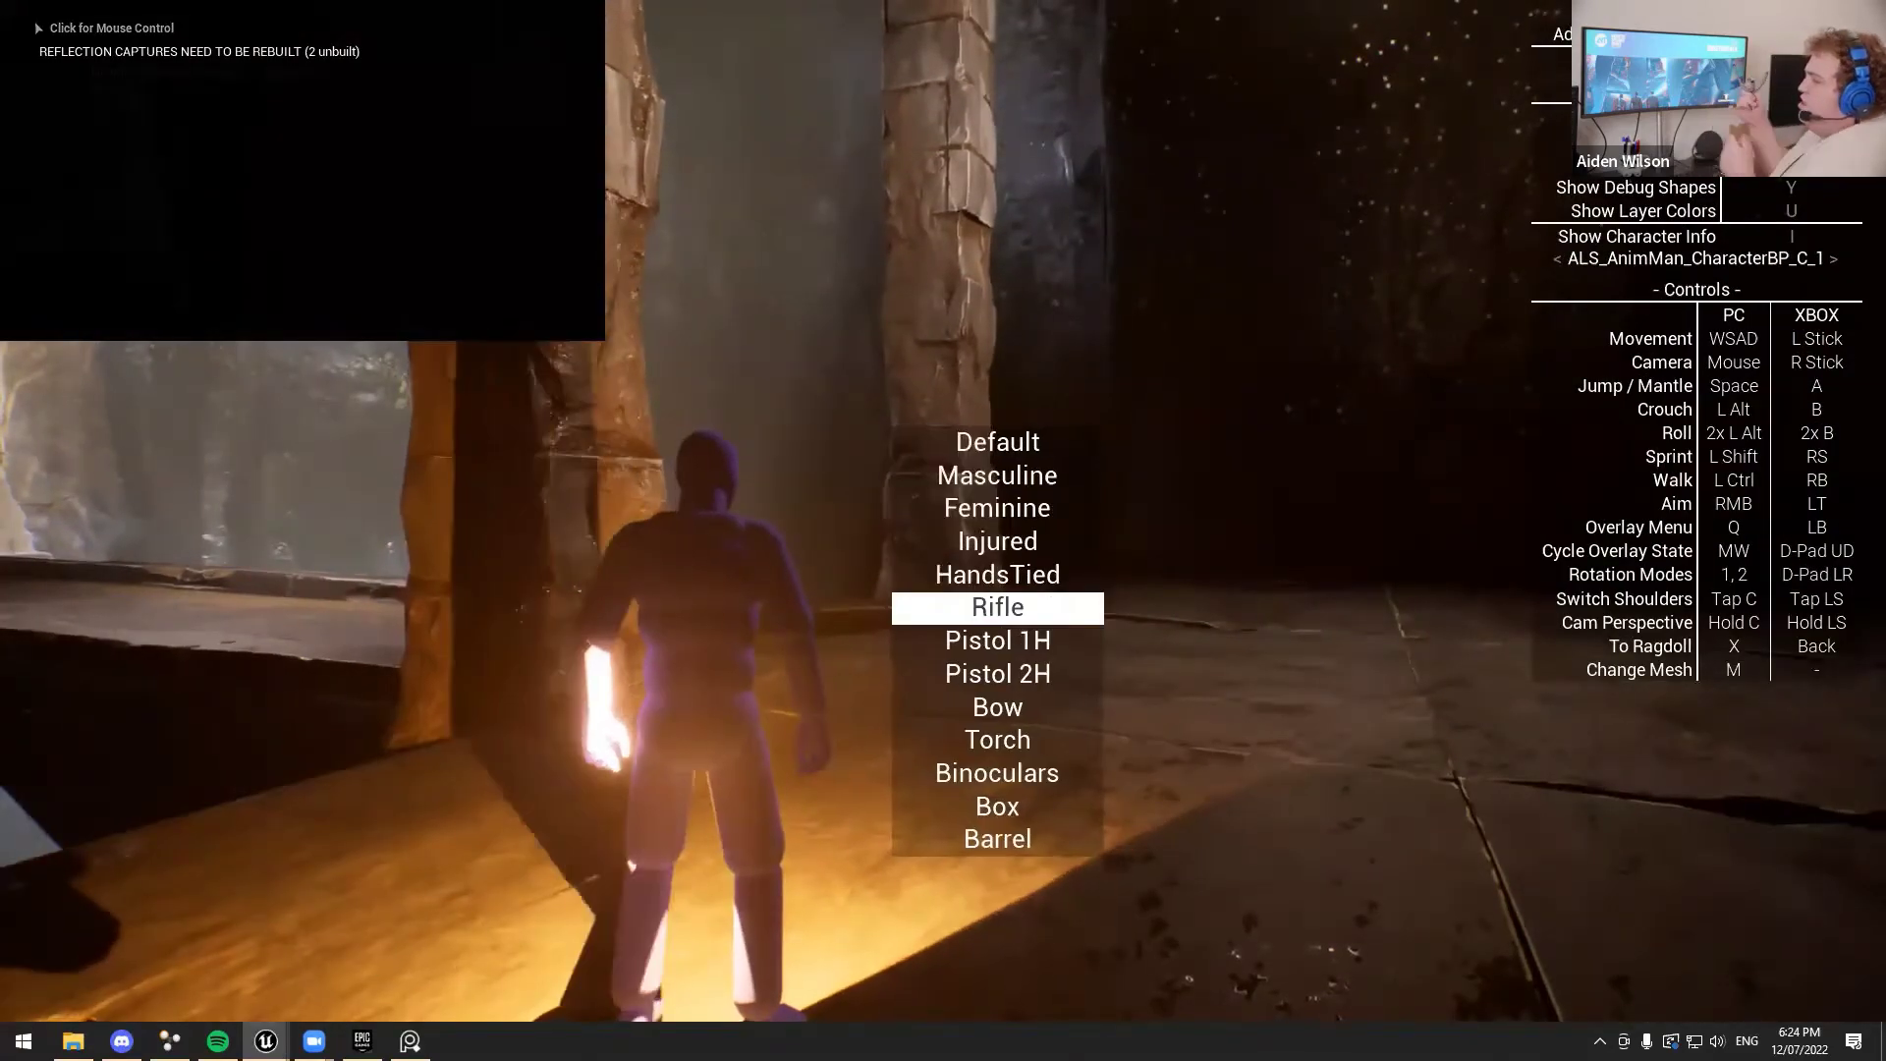
pyautogui.press('w')
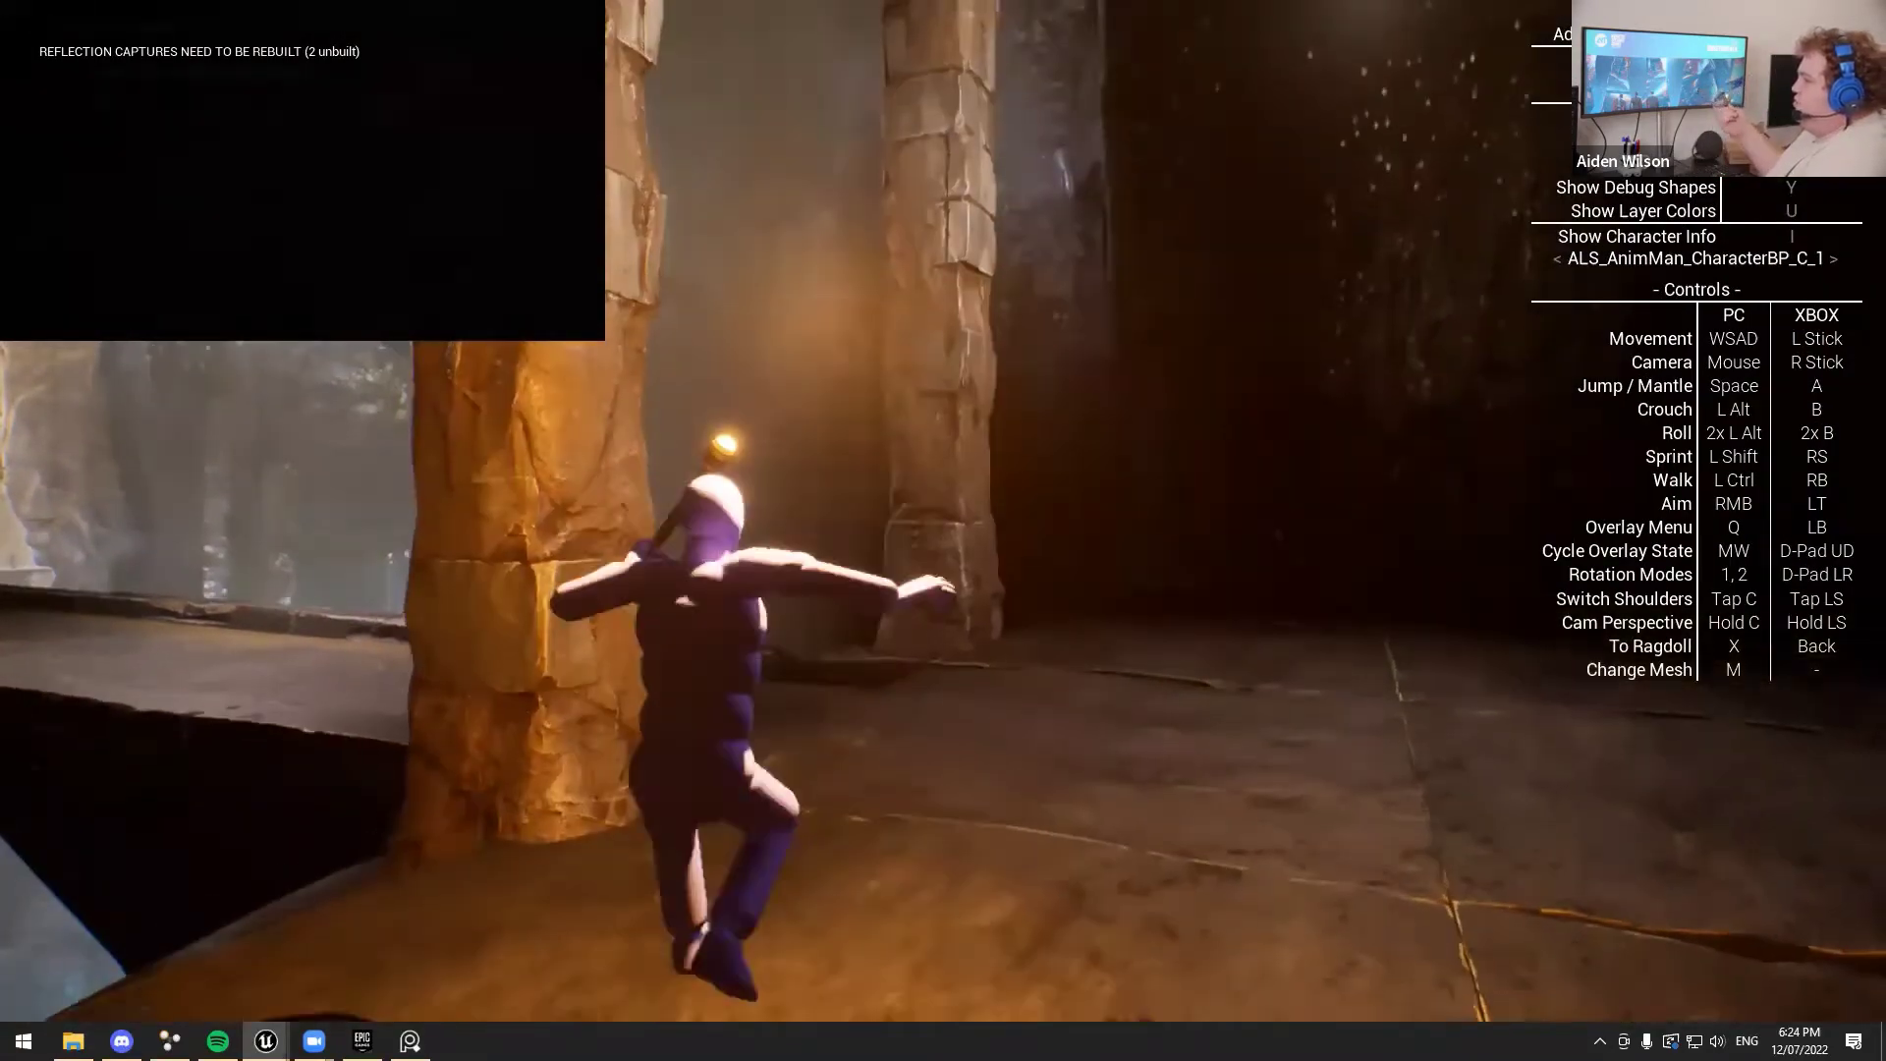
# Run and jump around the cave with the torch and move the character into the virtual camera's picture
pyautogui.press('w')
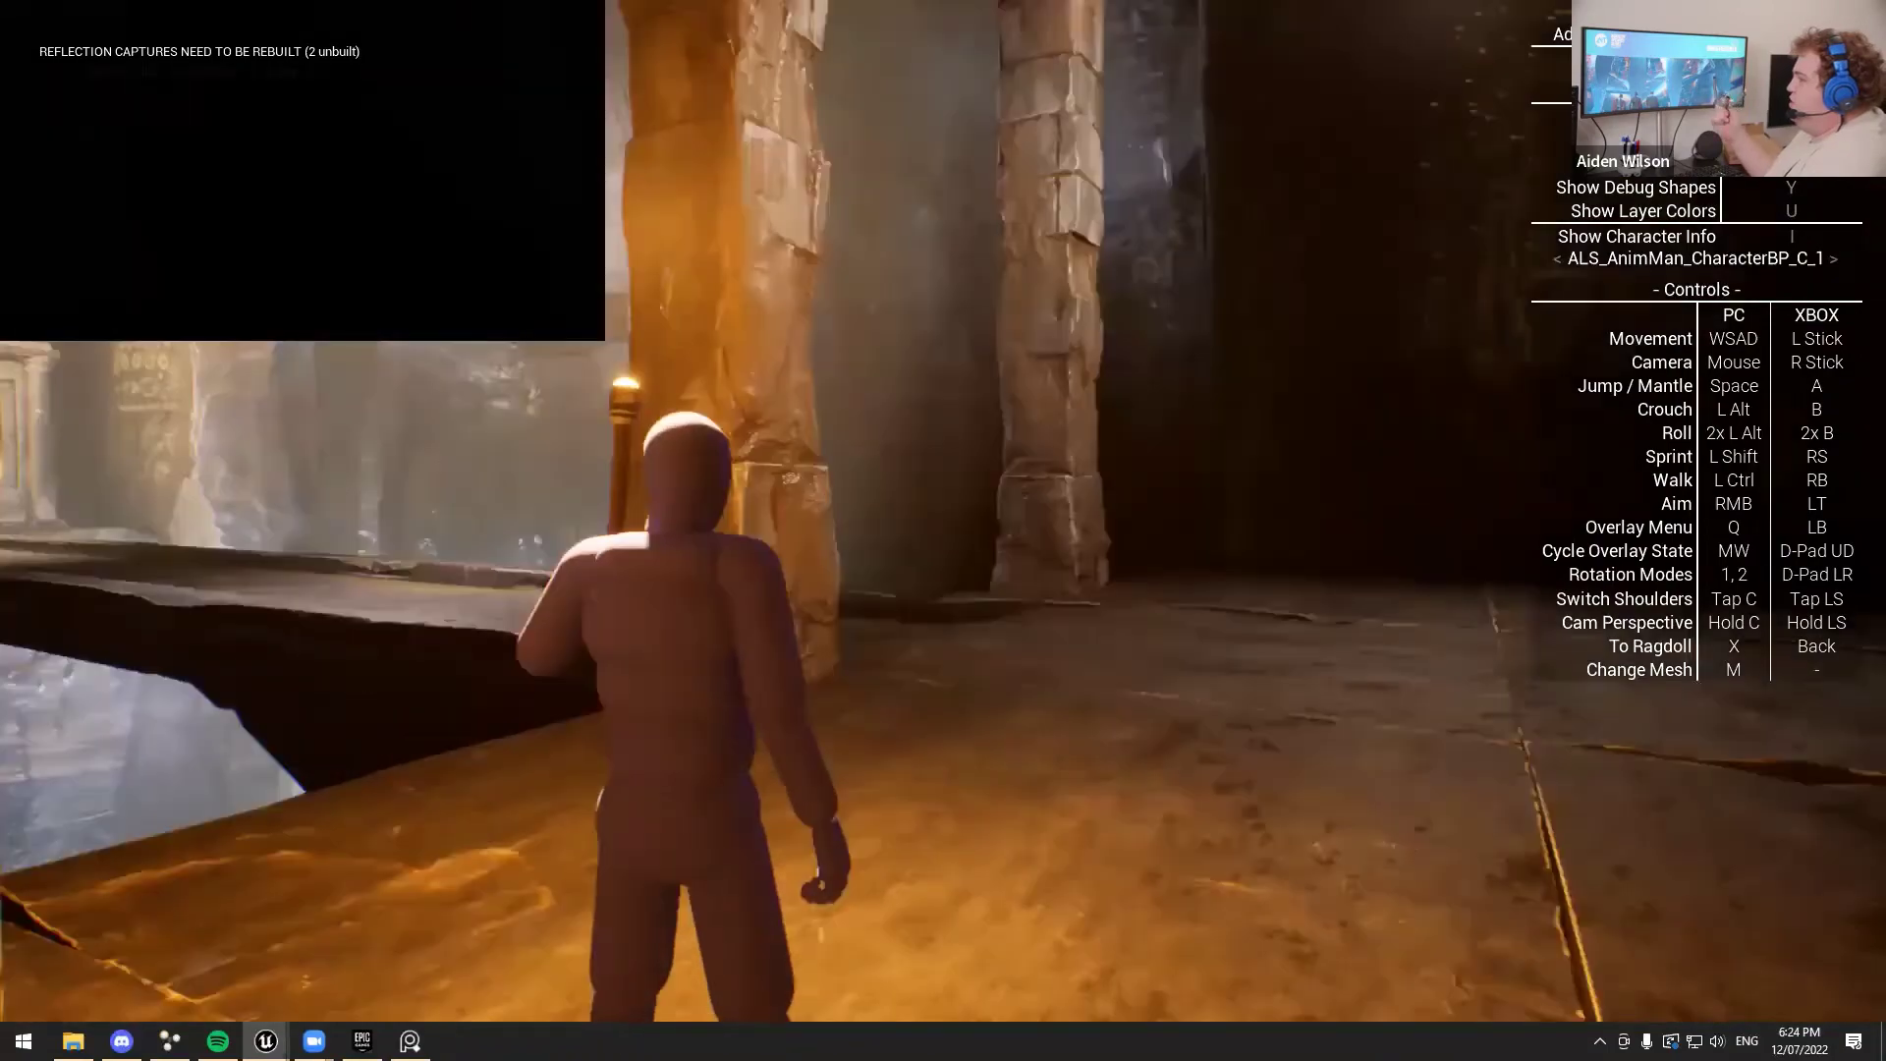
pyautogui.press('space')
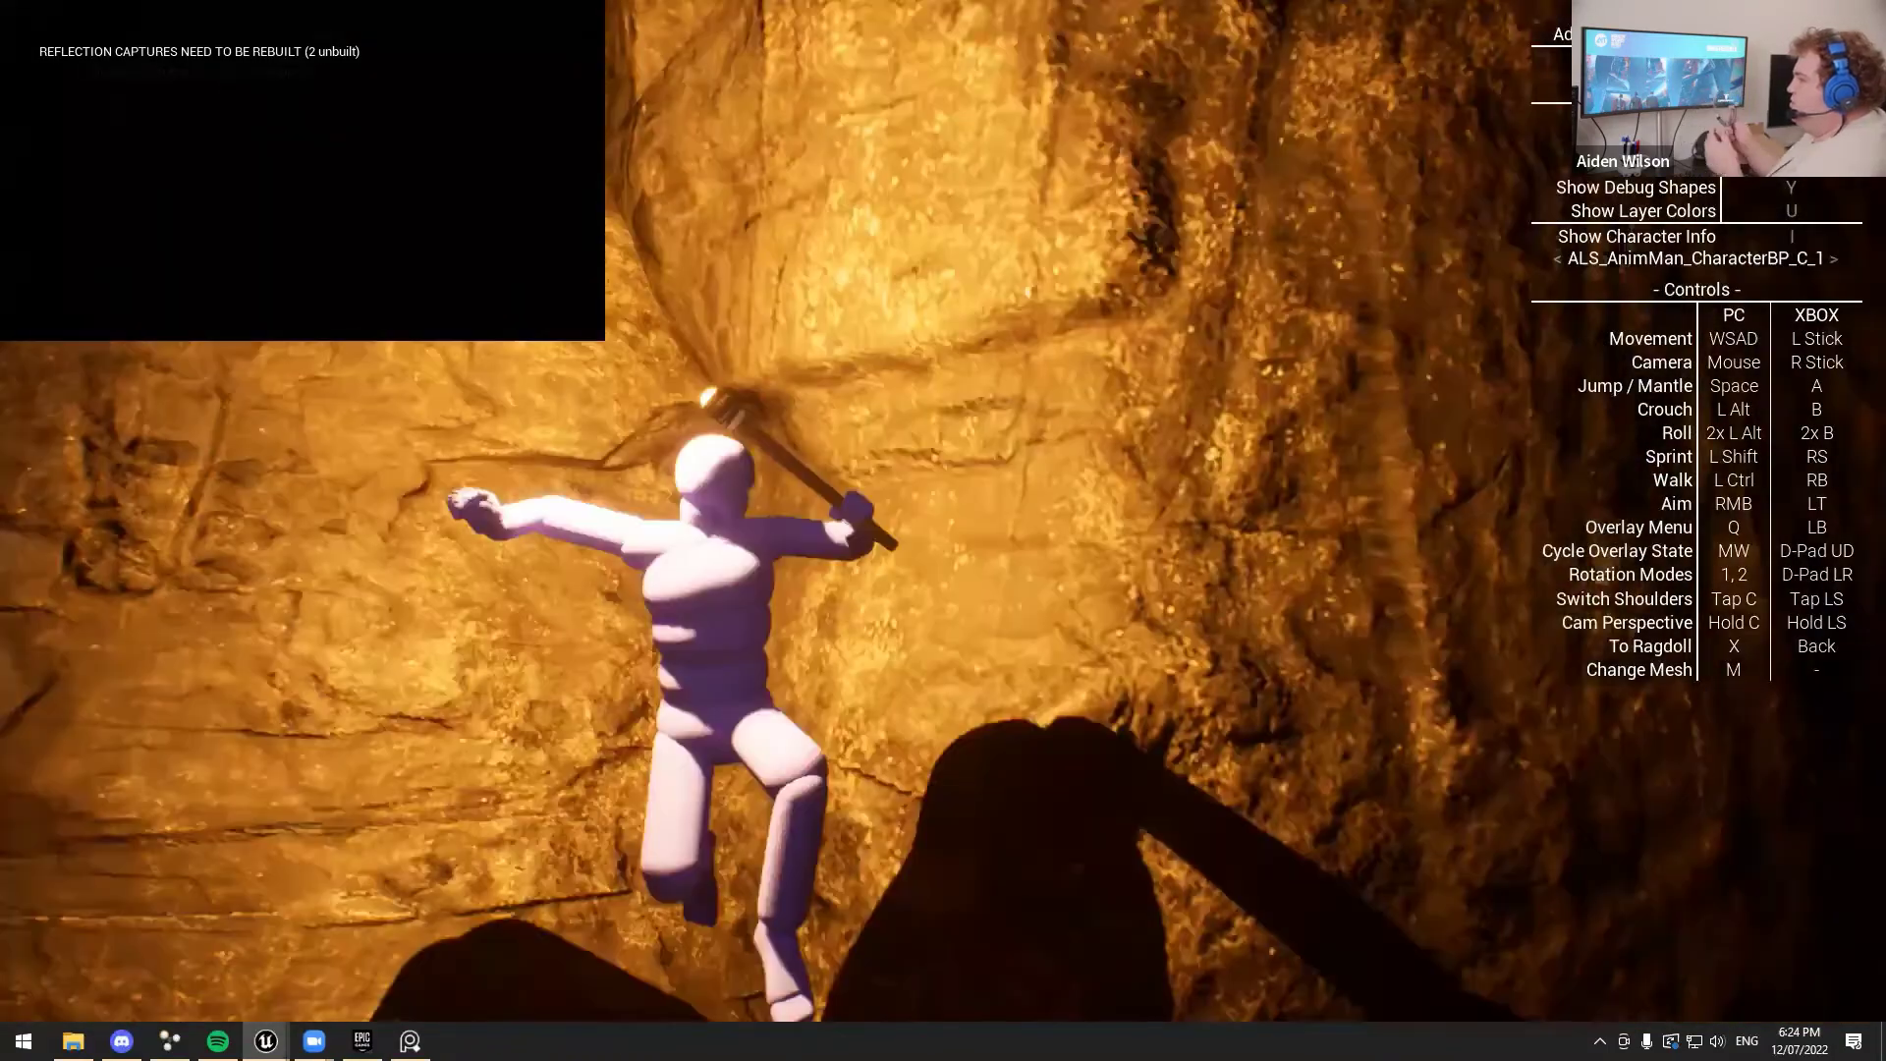
pyautogui.press('space')
pyautogui.press('w')
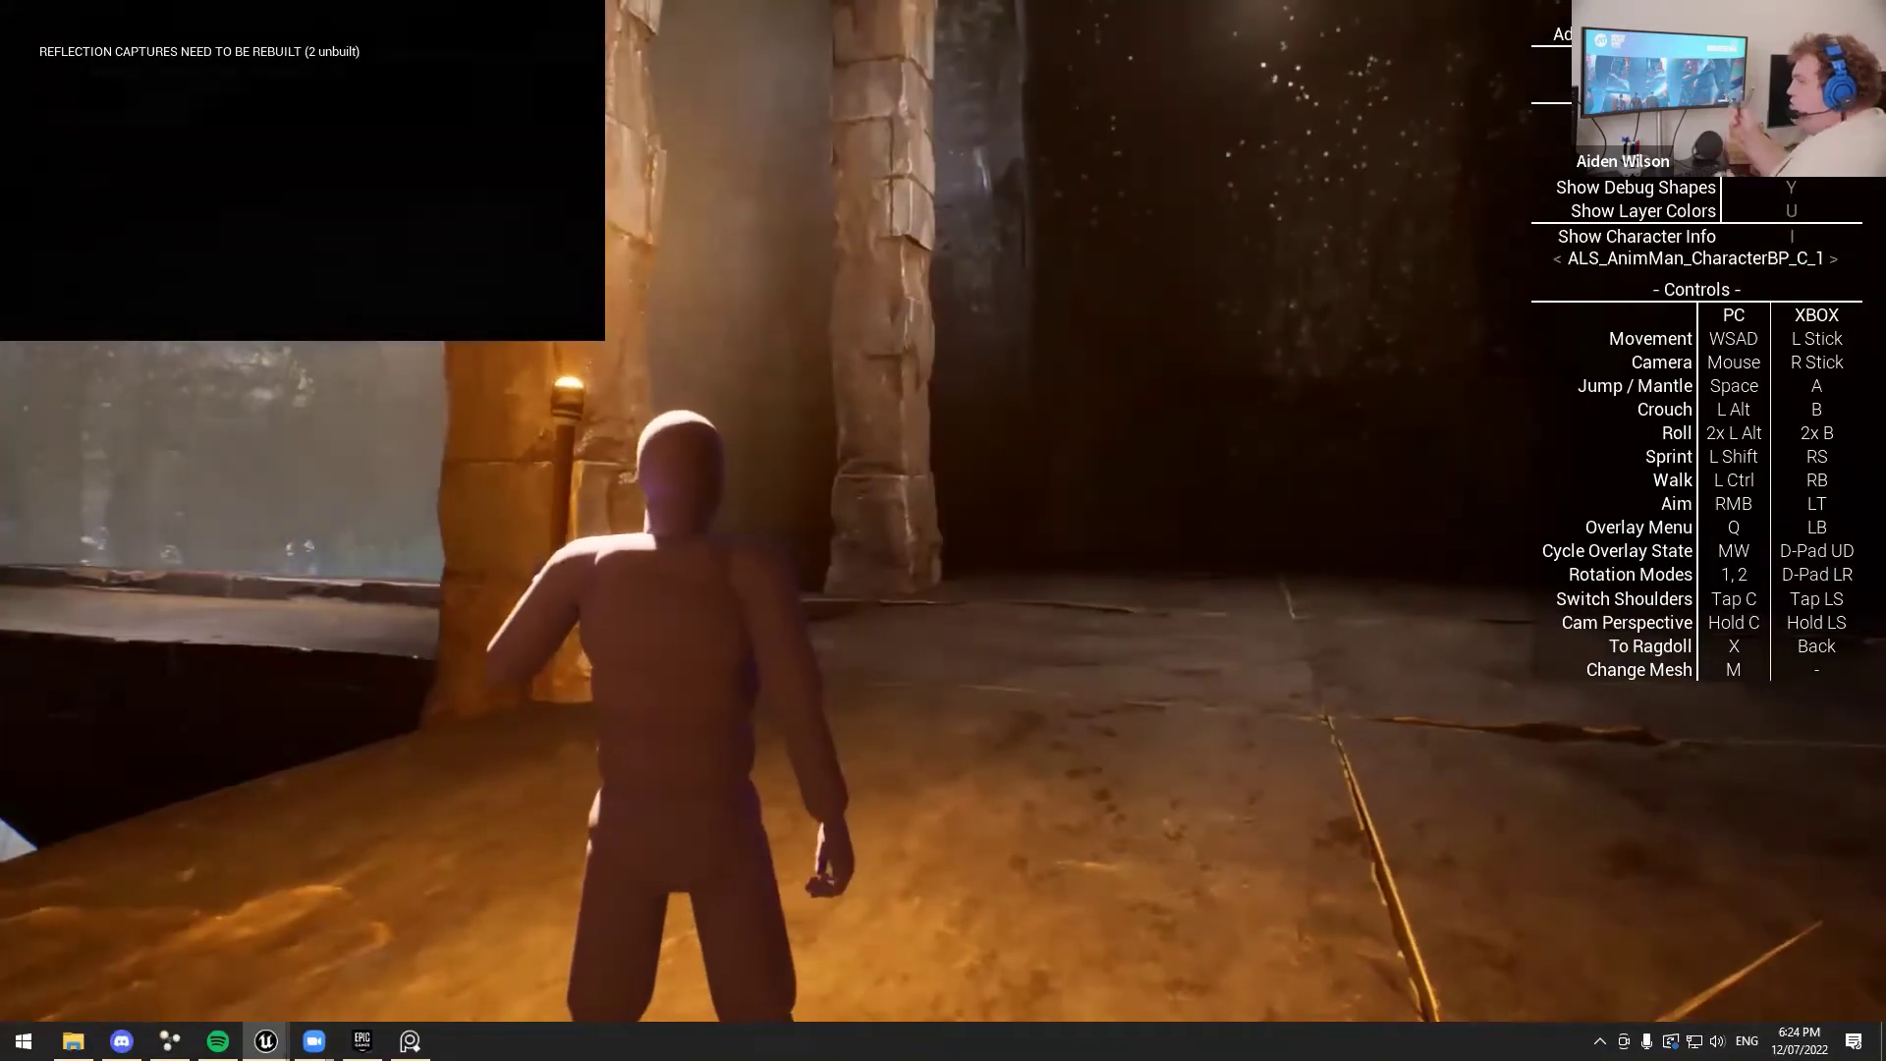
pyautogui.press('w')
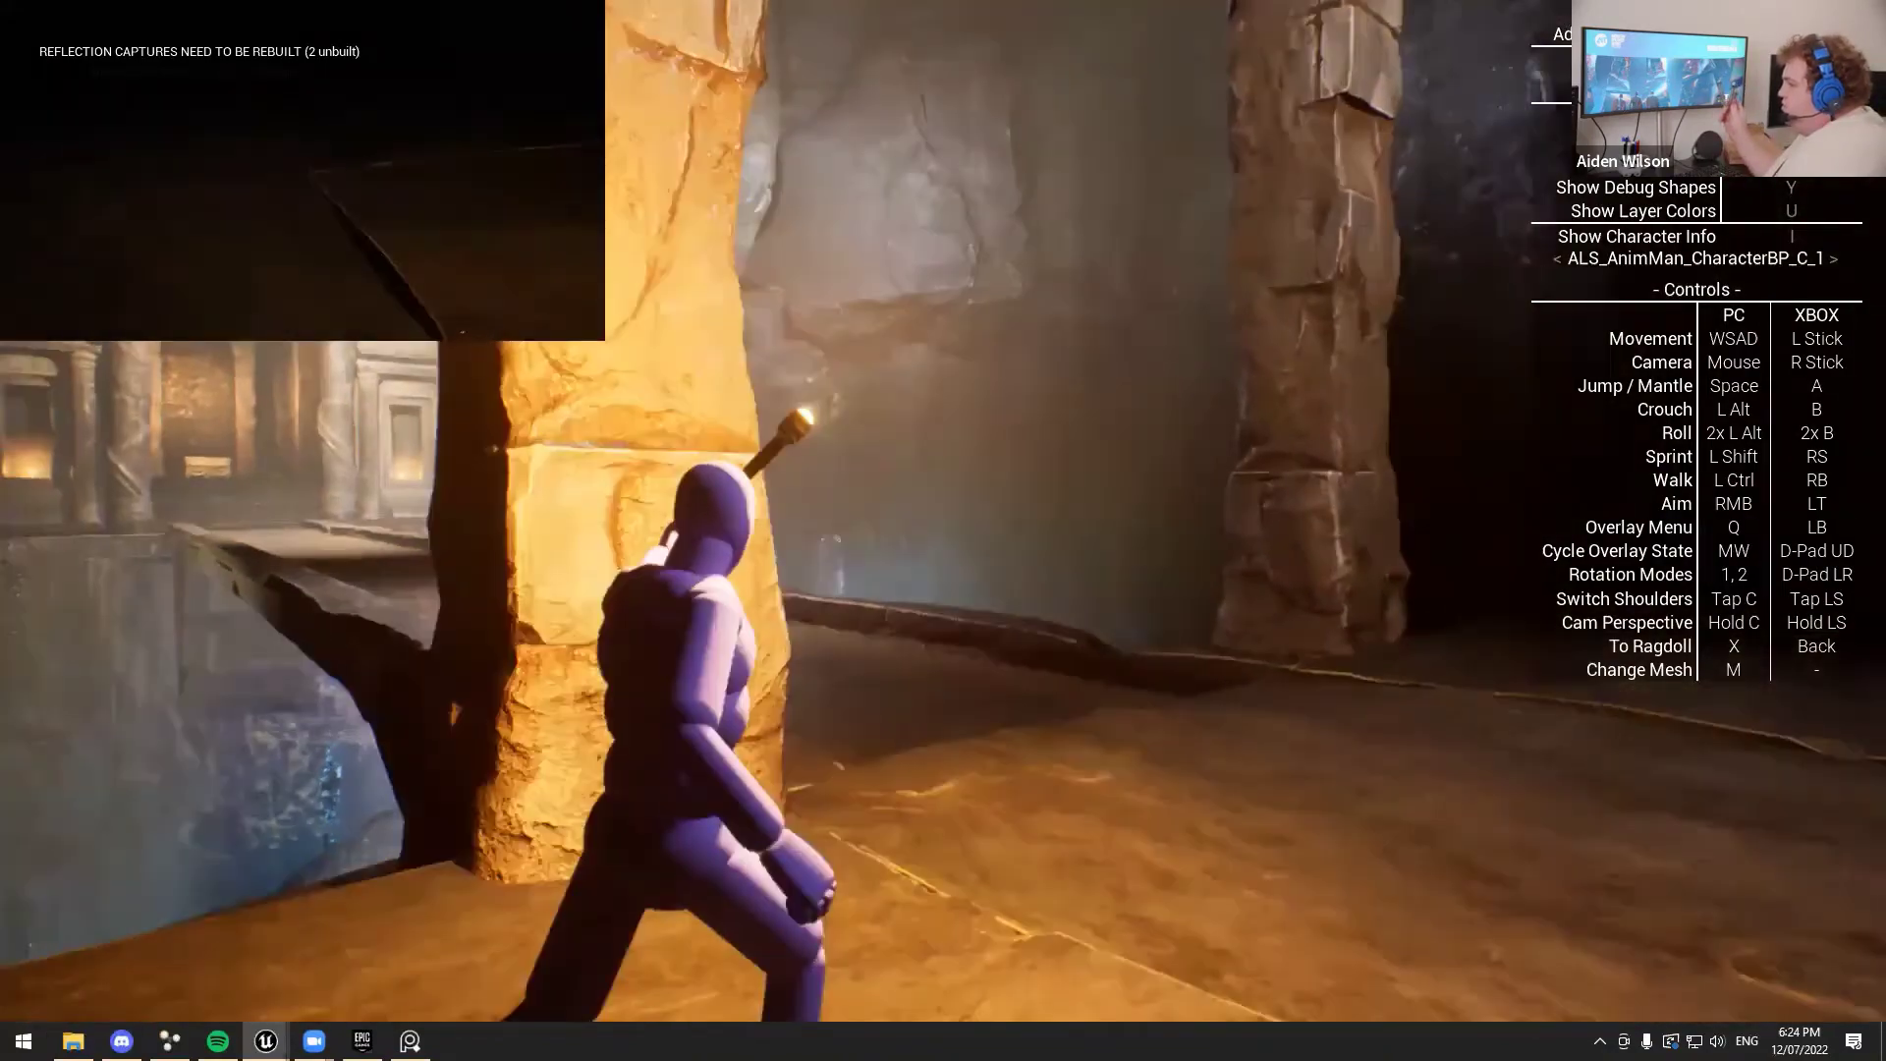
pyautogui.press('d')
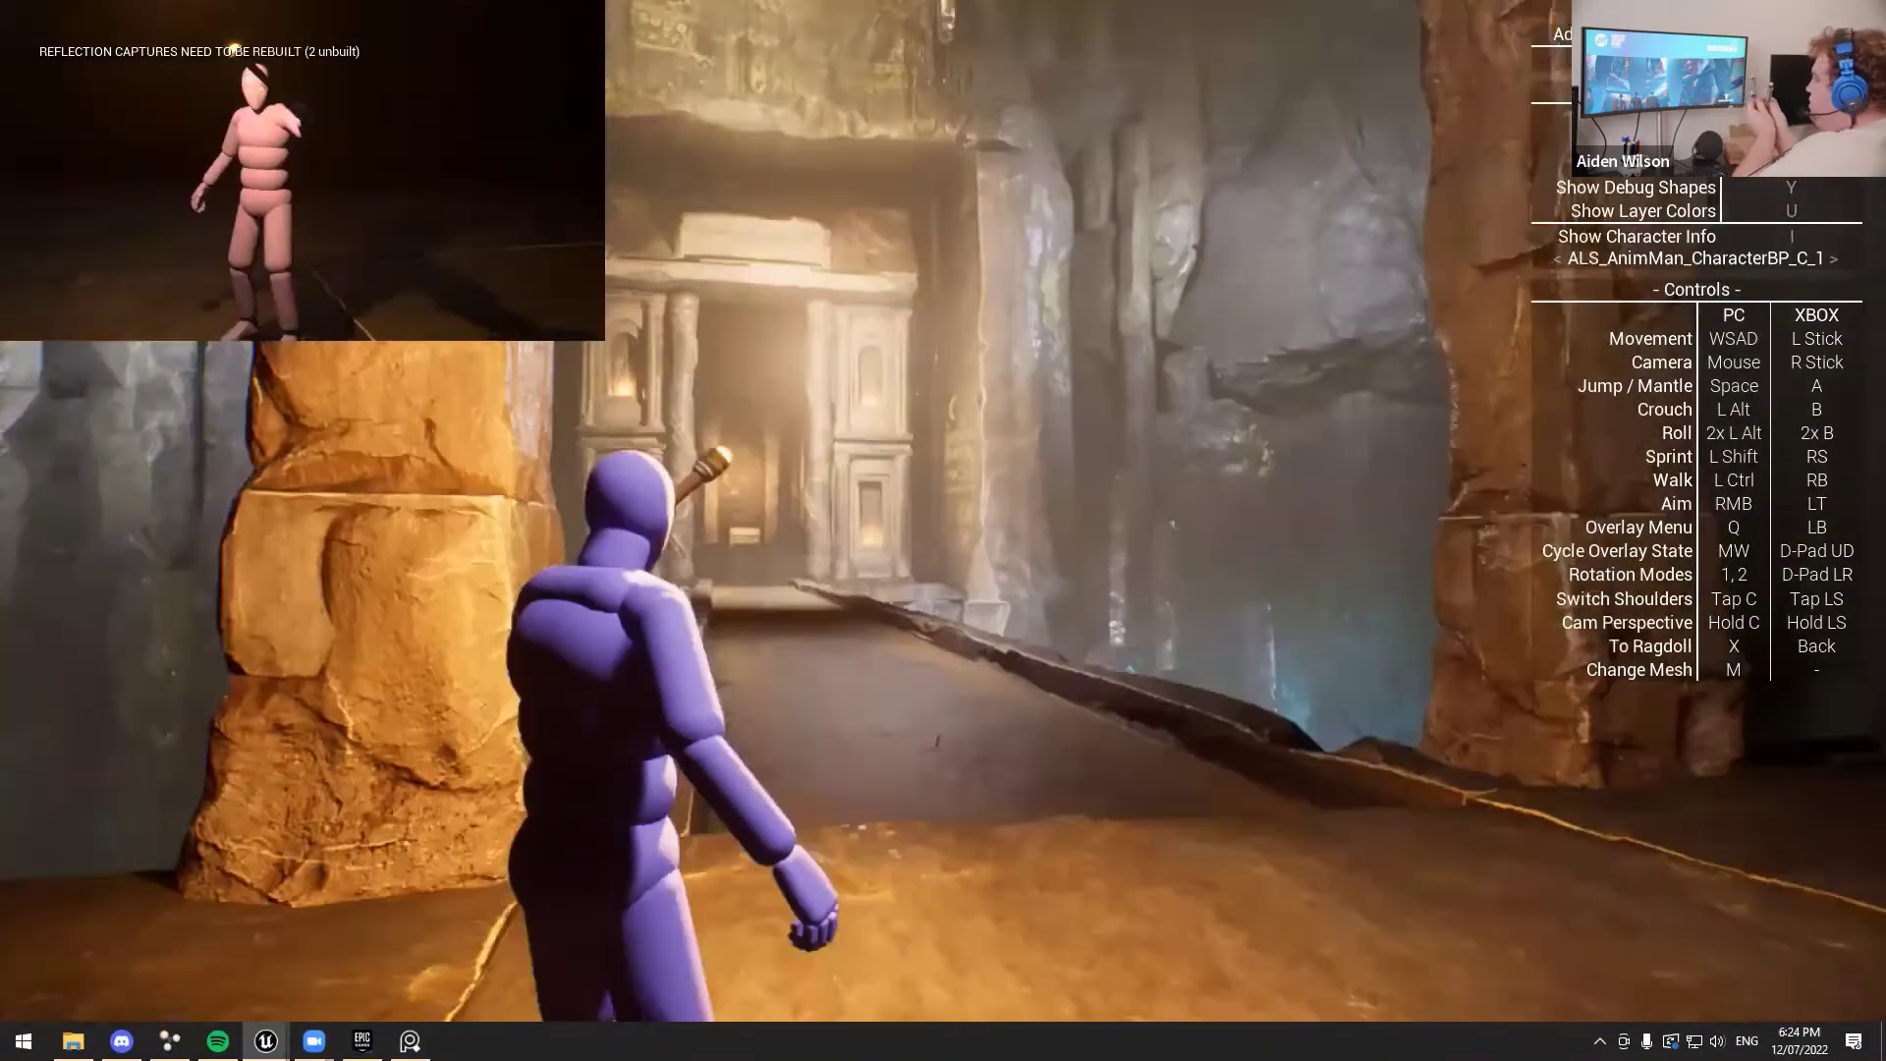
# Walk the torch-carrying character past the cave pillars and keep it in the virtual camera's picture
pyautogui.press('w')
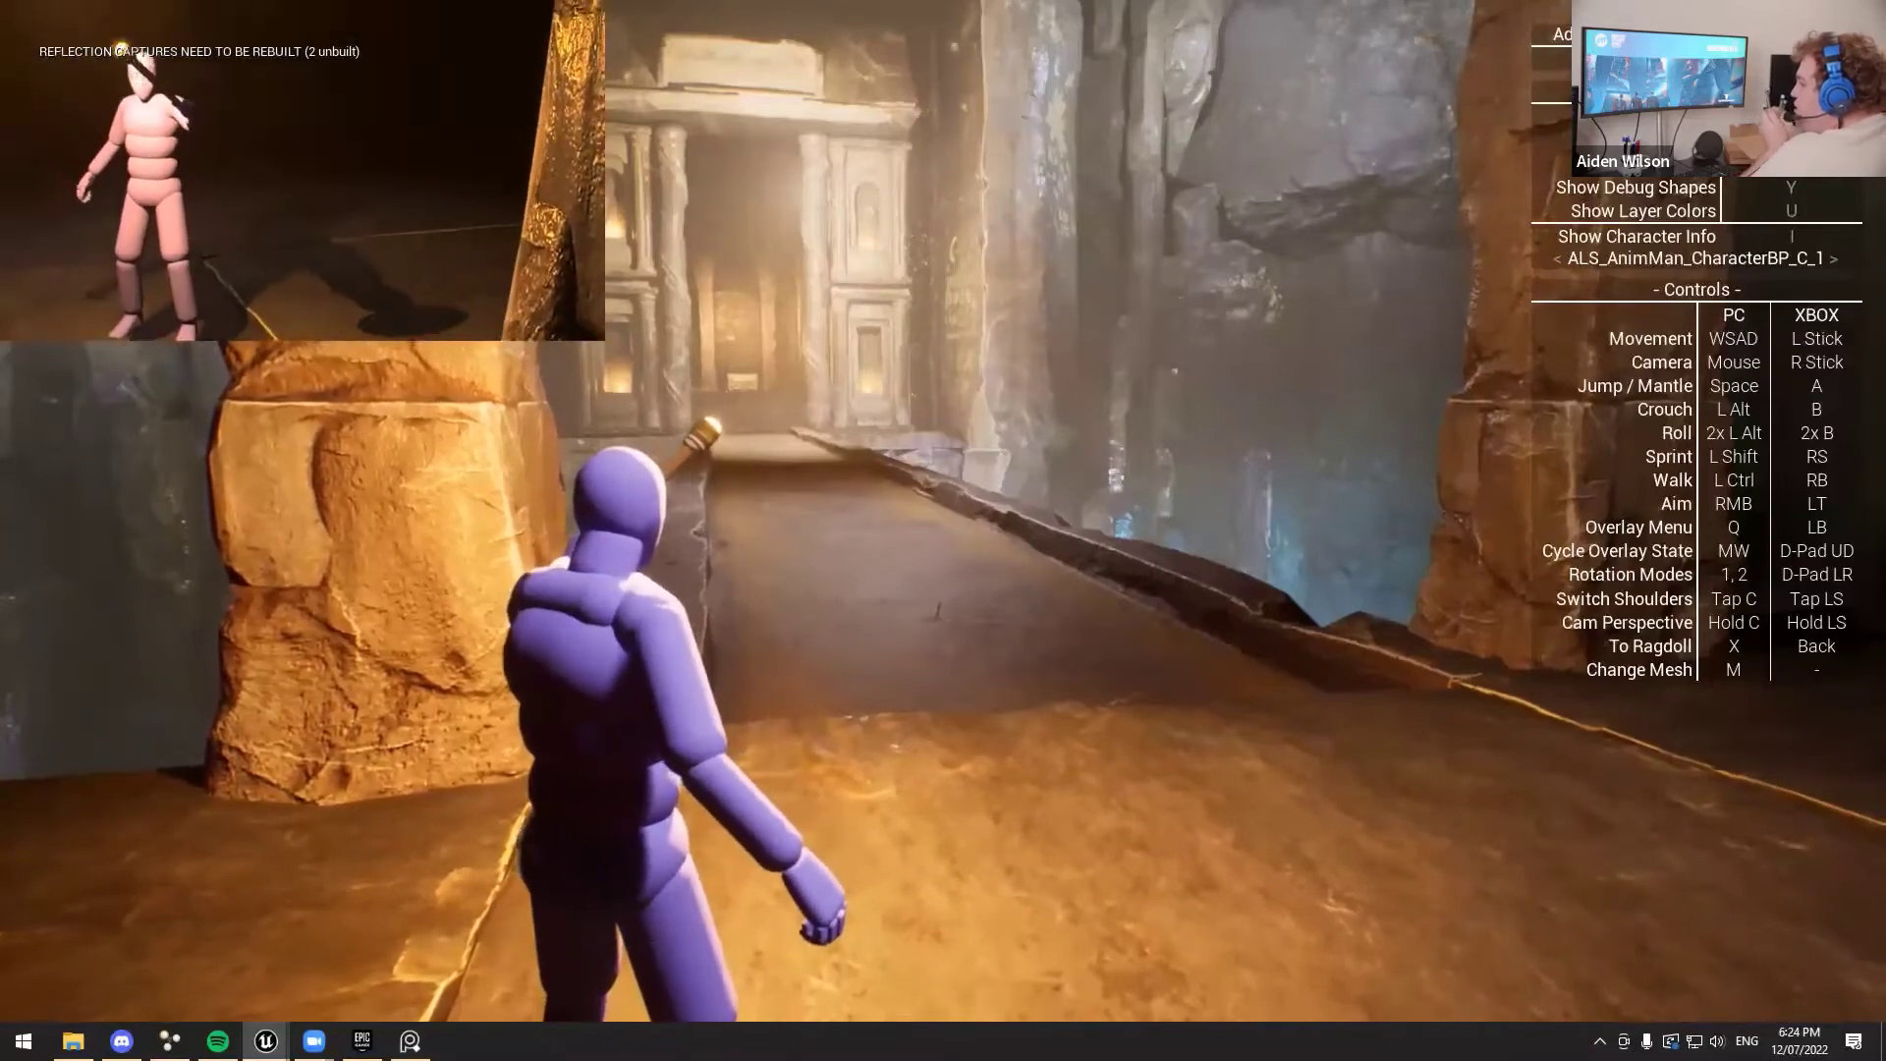
pyautogui.press('a')
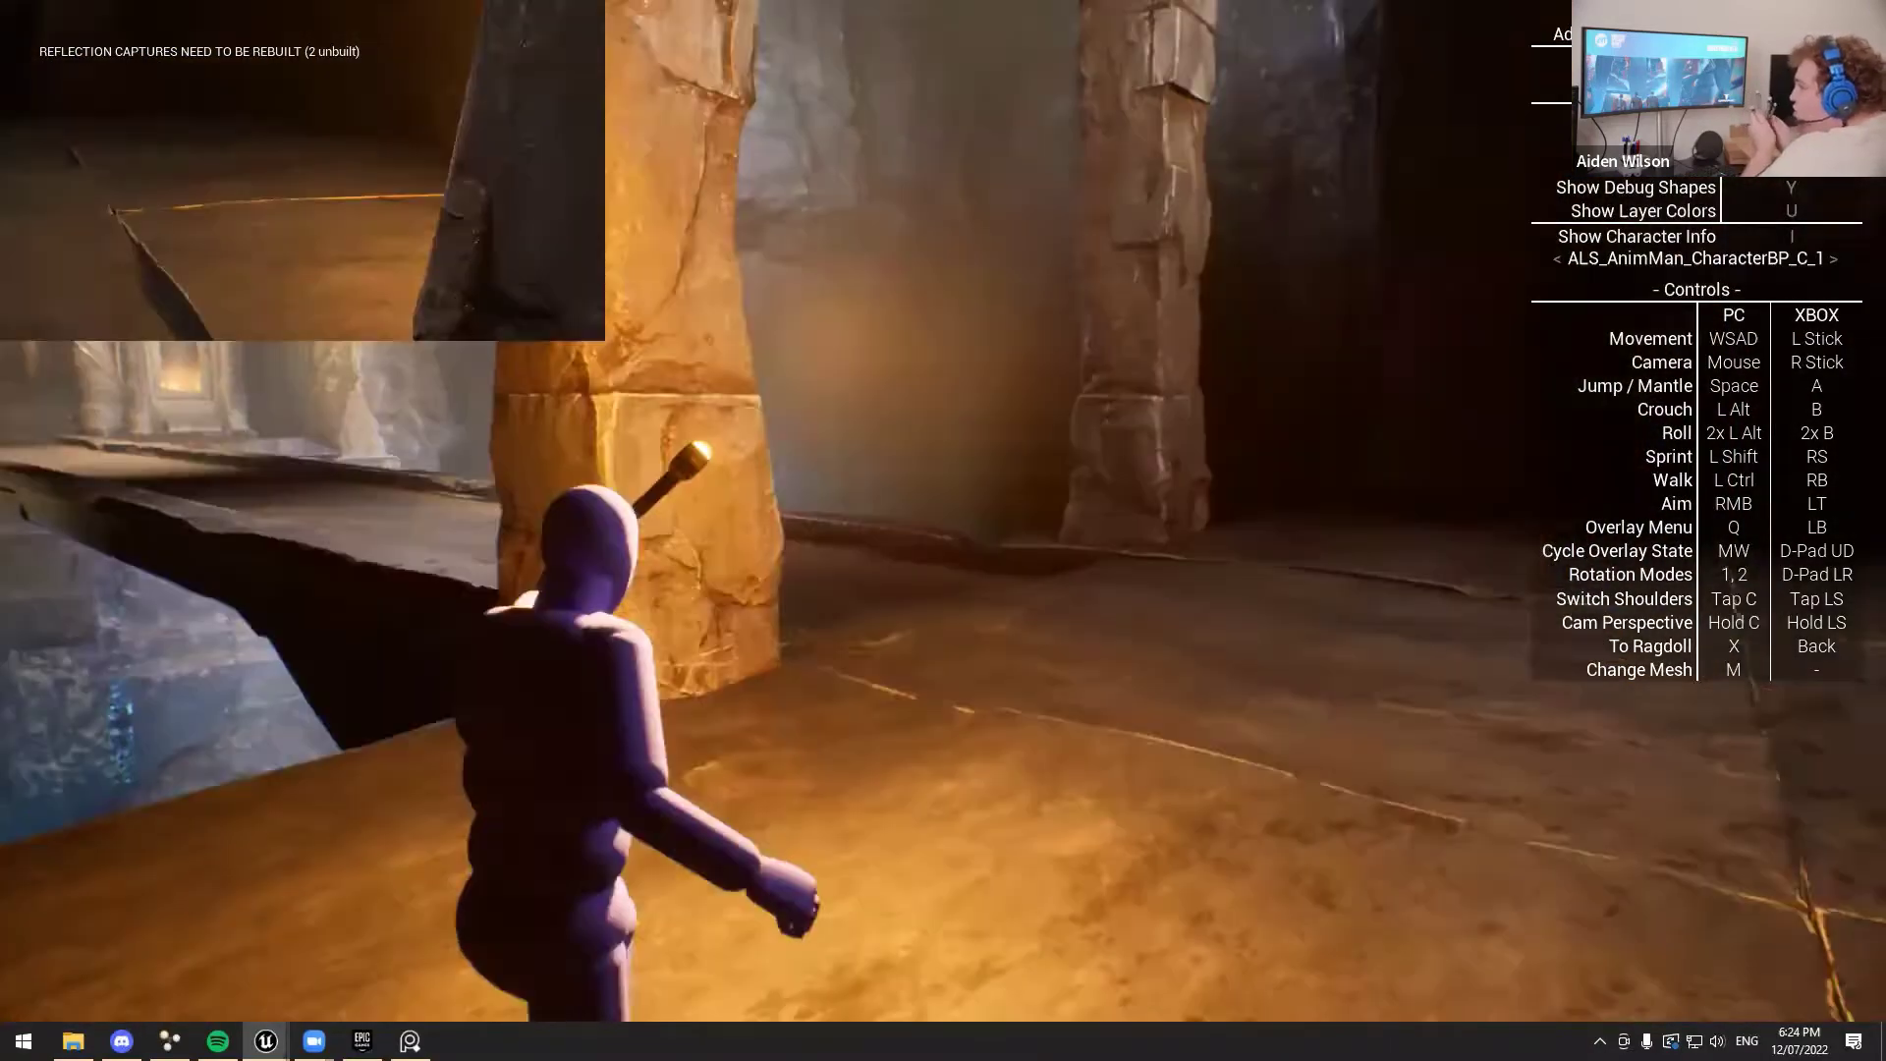
pyautogui.press('w')
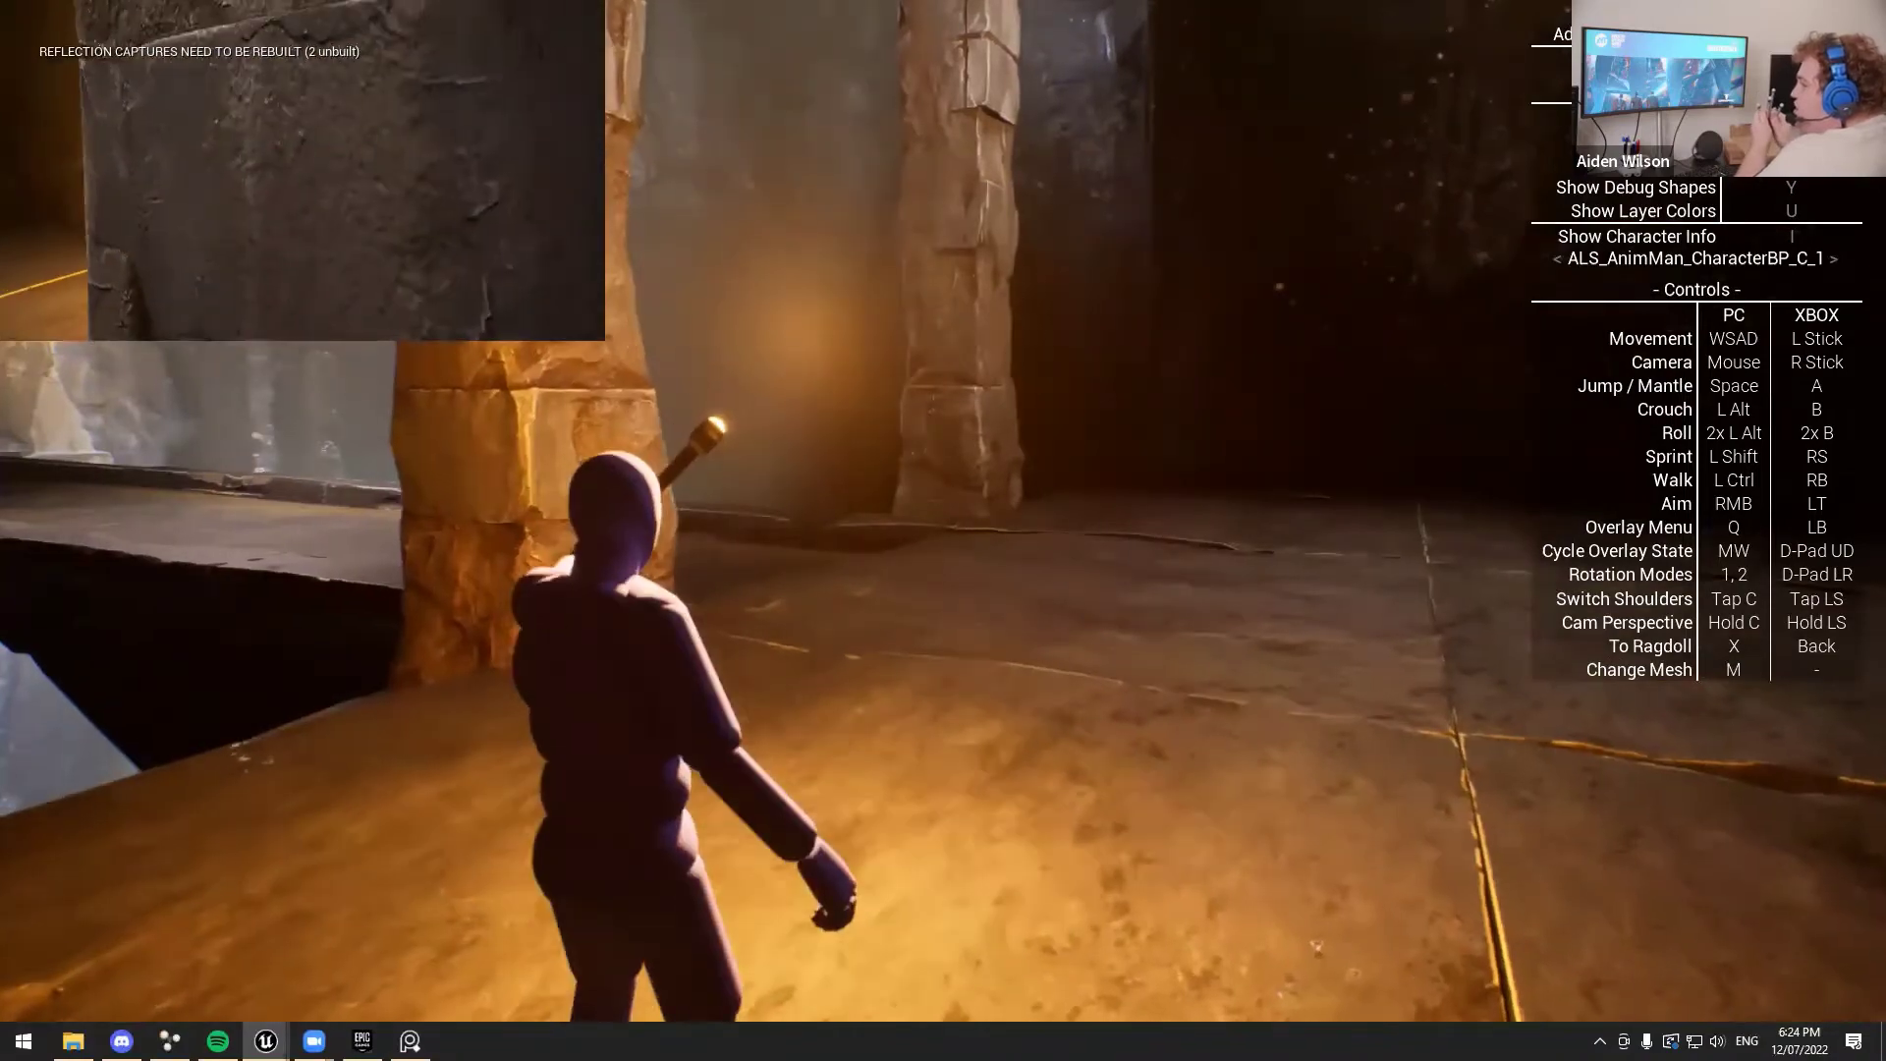
pyautogui.press('w')
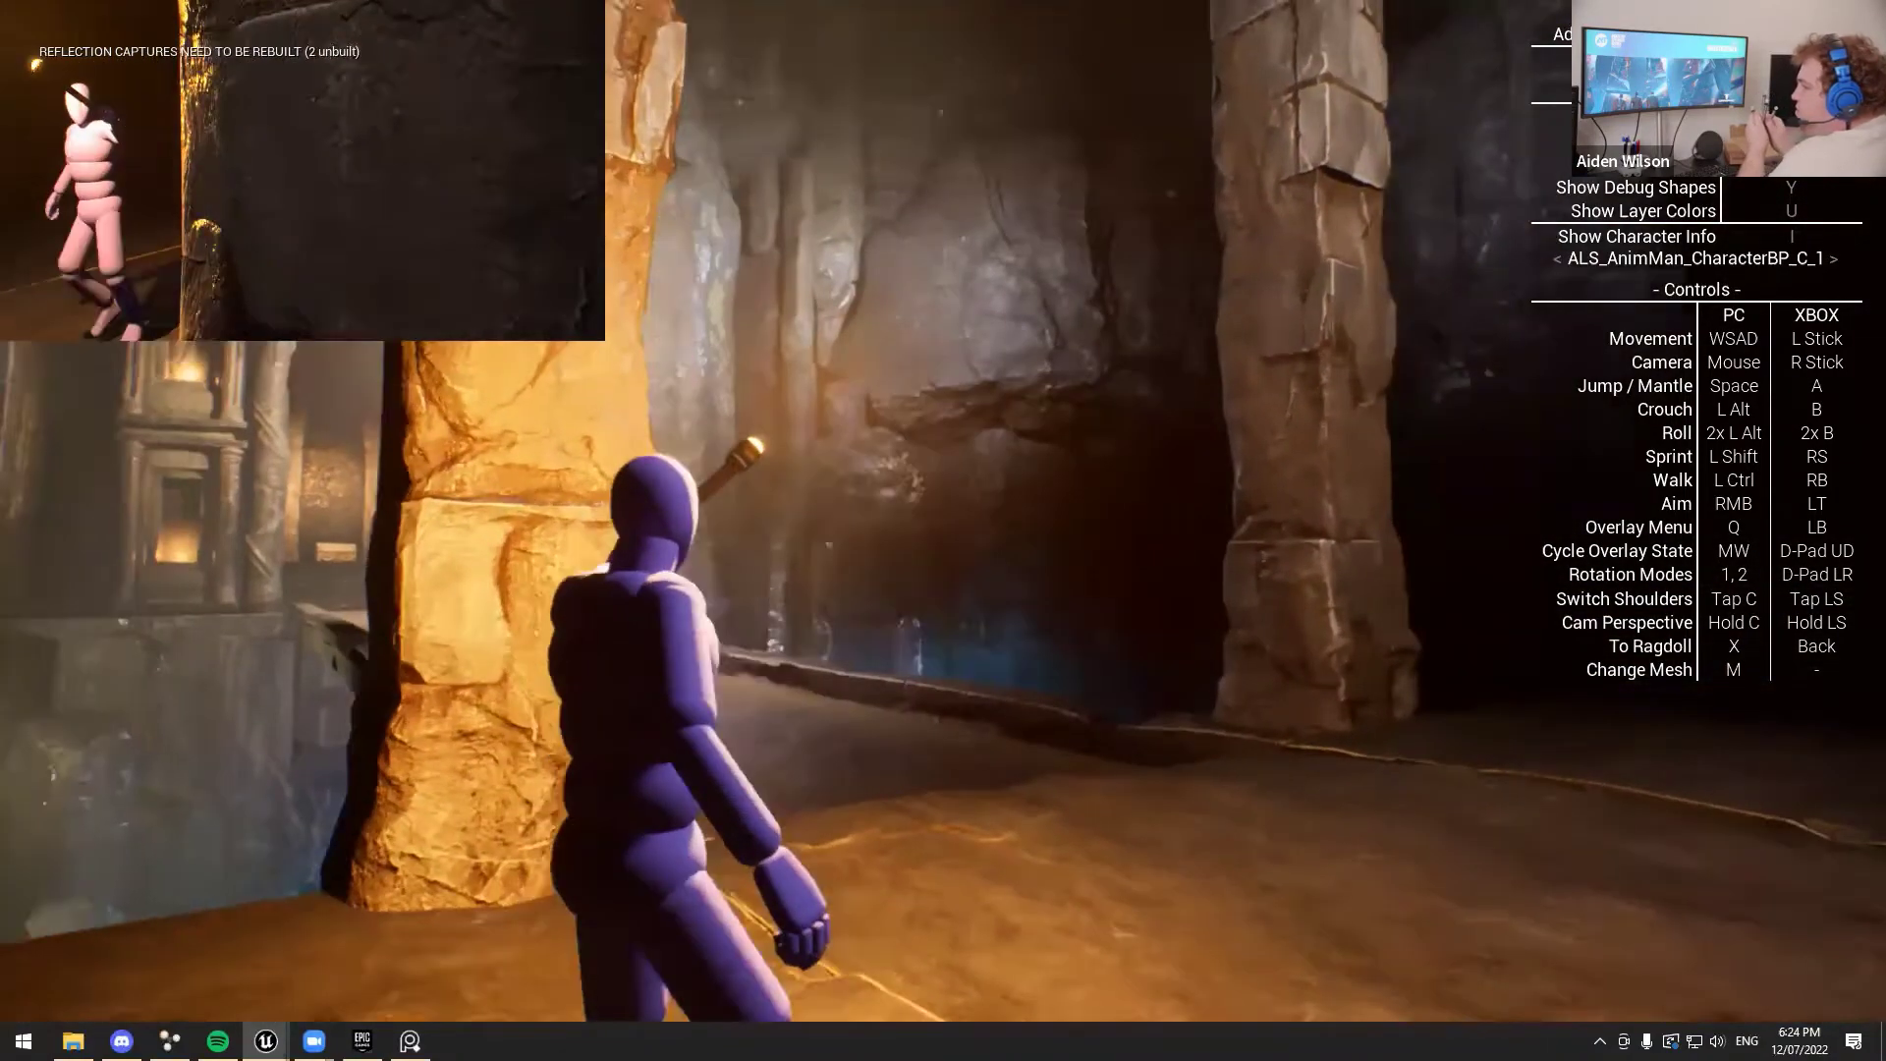
pyautogui.press('w')
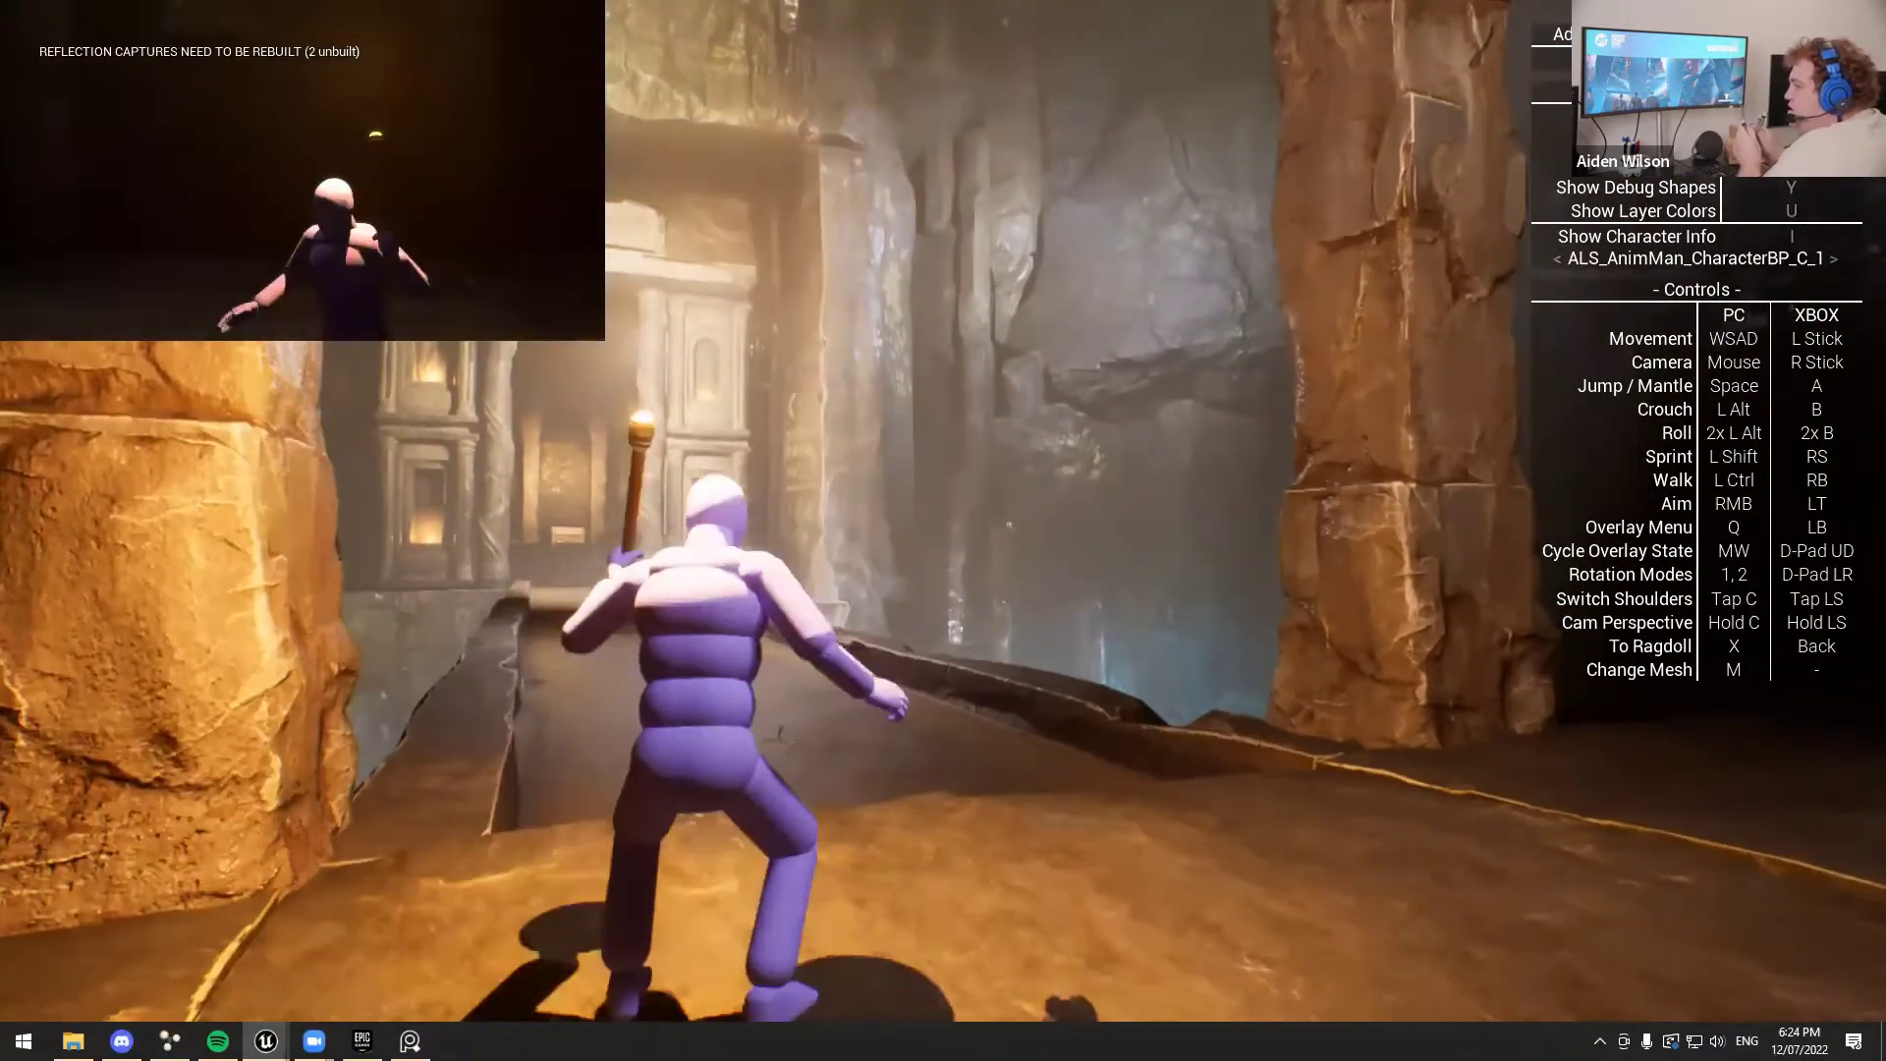
# Stop the play session, leave the full-screen view and return Take Recorder from the reviewed take to a new pending take of Scene_1
pyautogui.press('Escape')
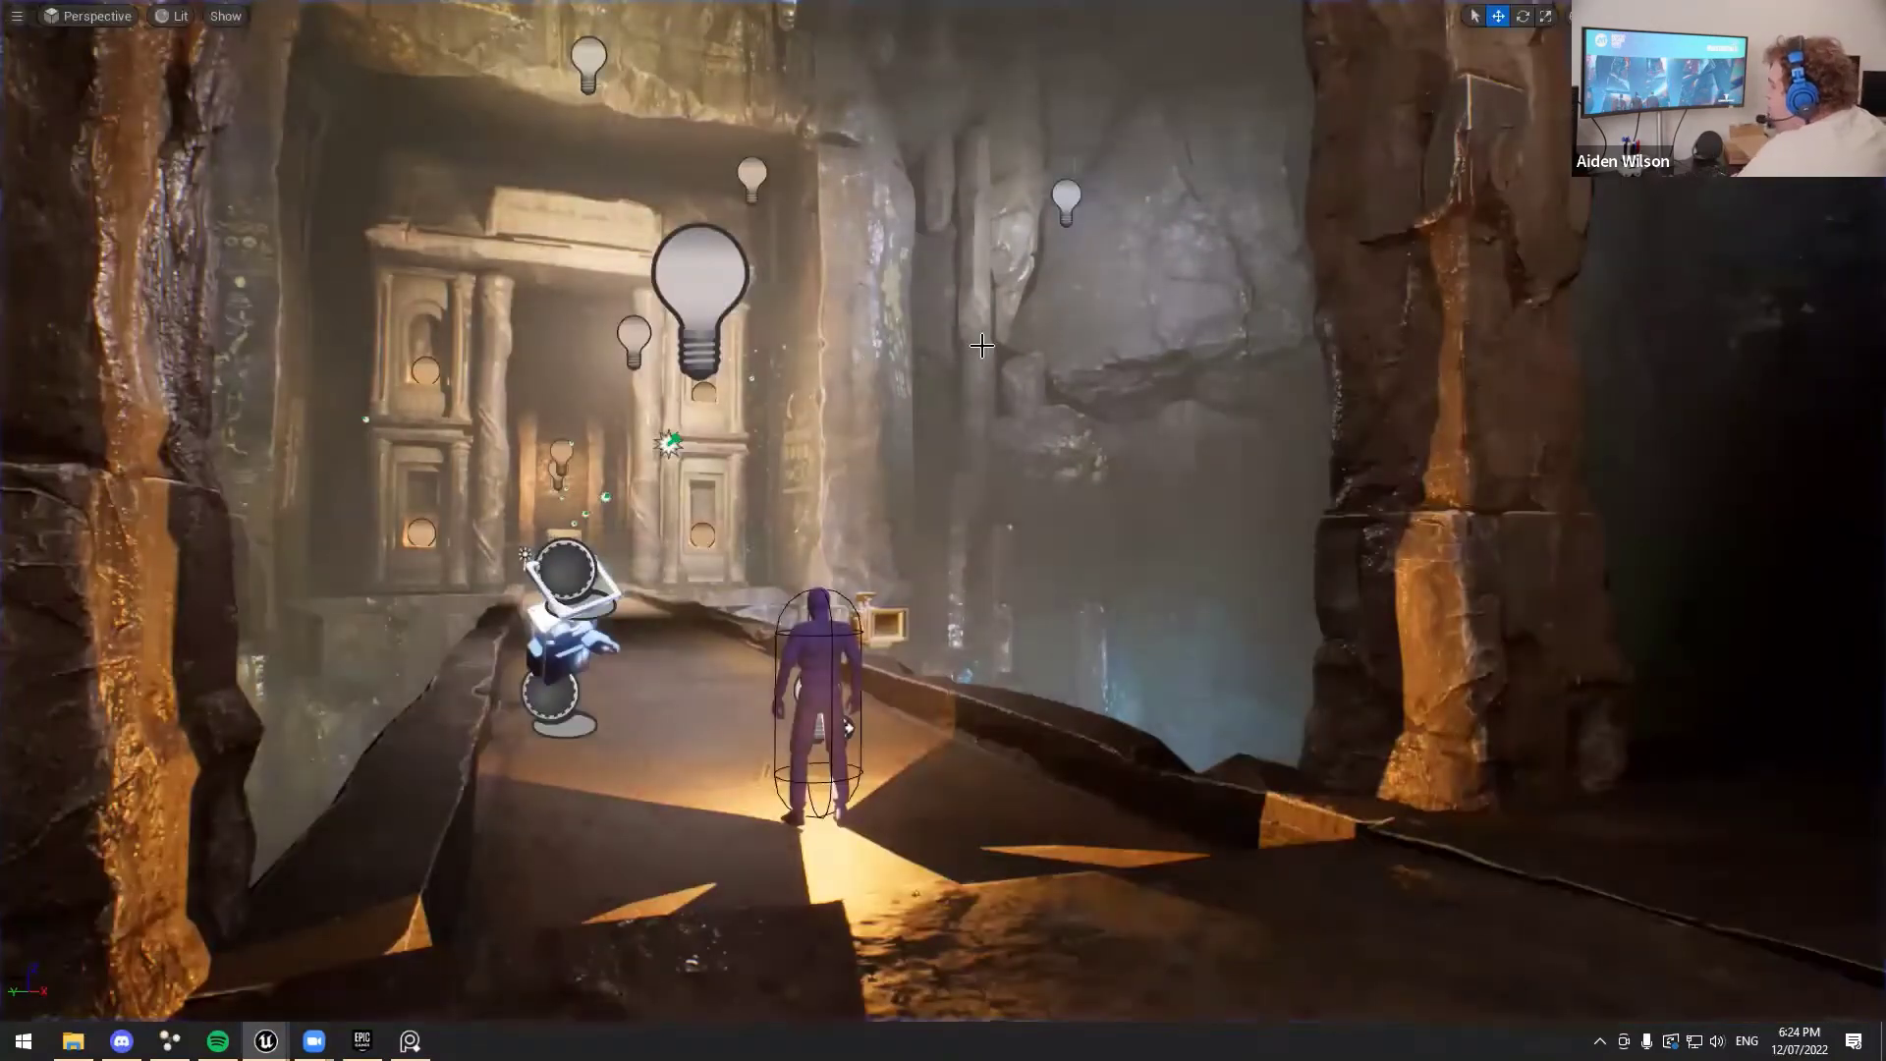
pyautogui.press('F11')
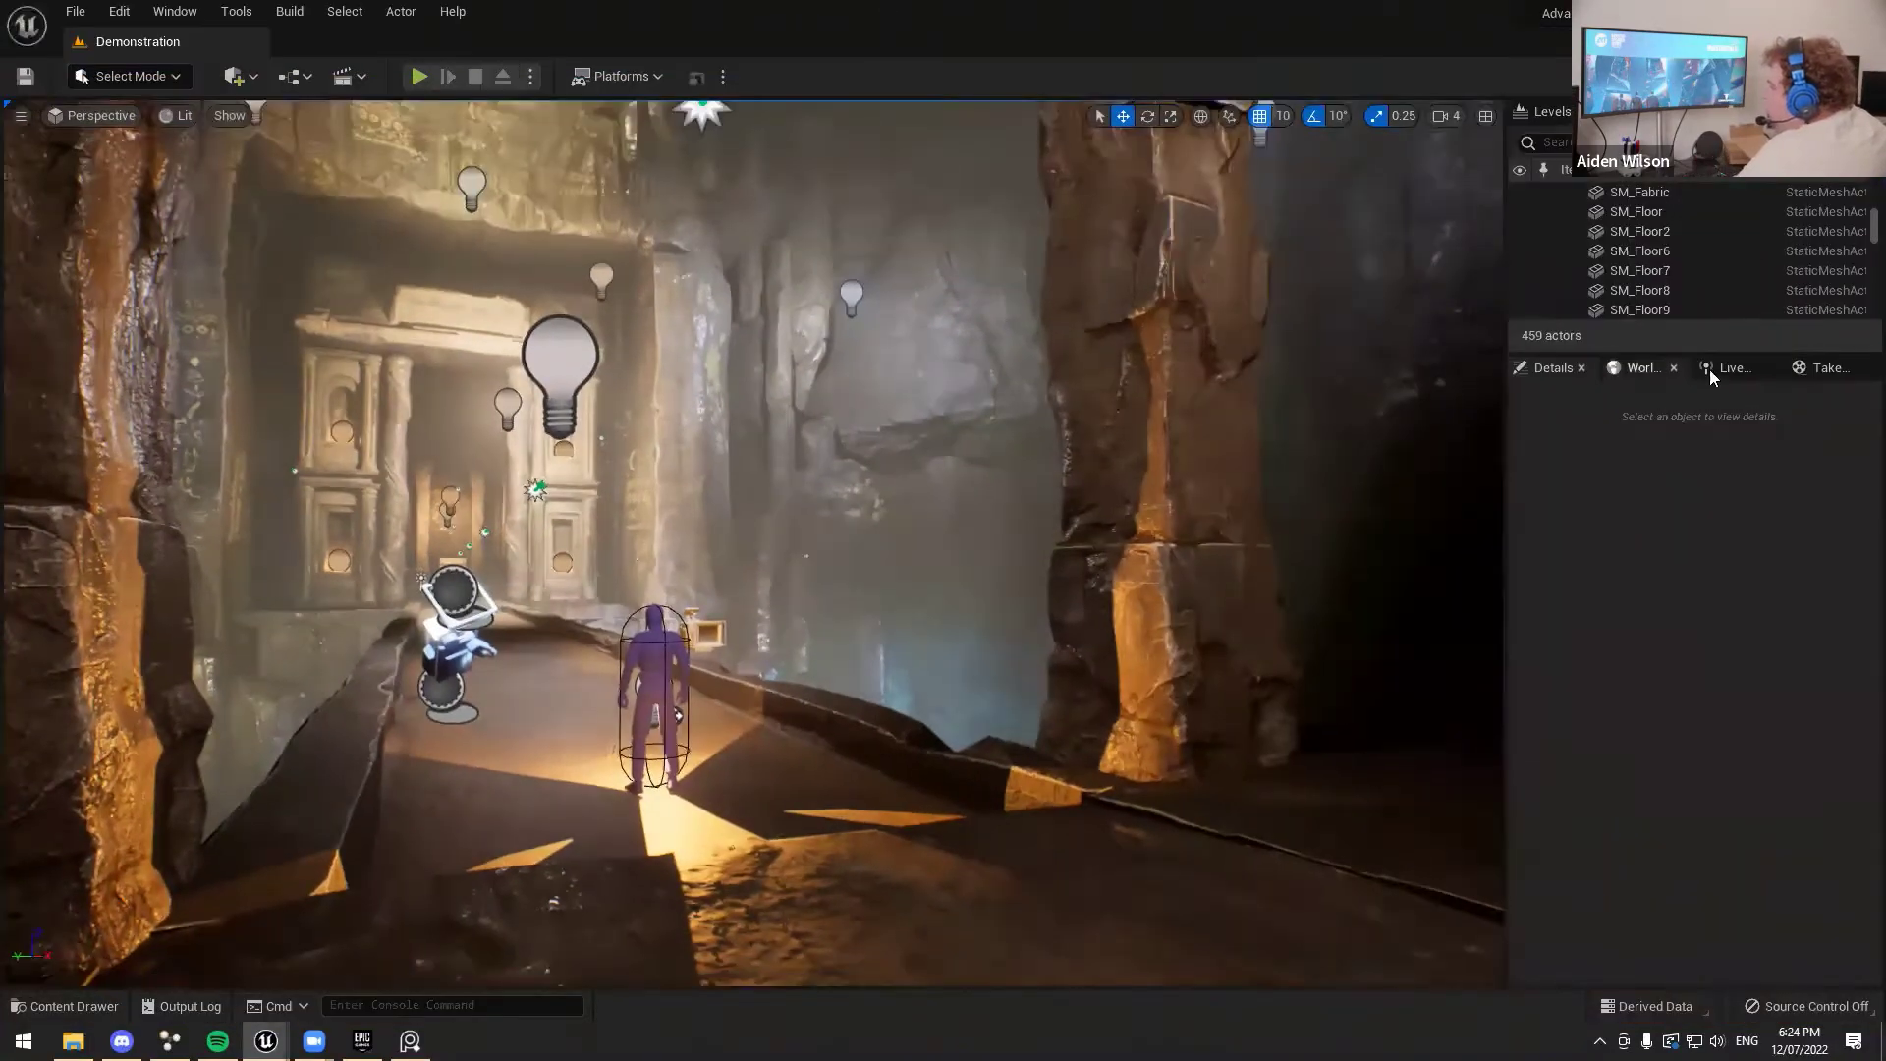
pyautogui.click(1799, 370)
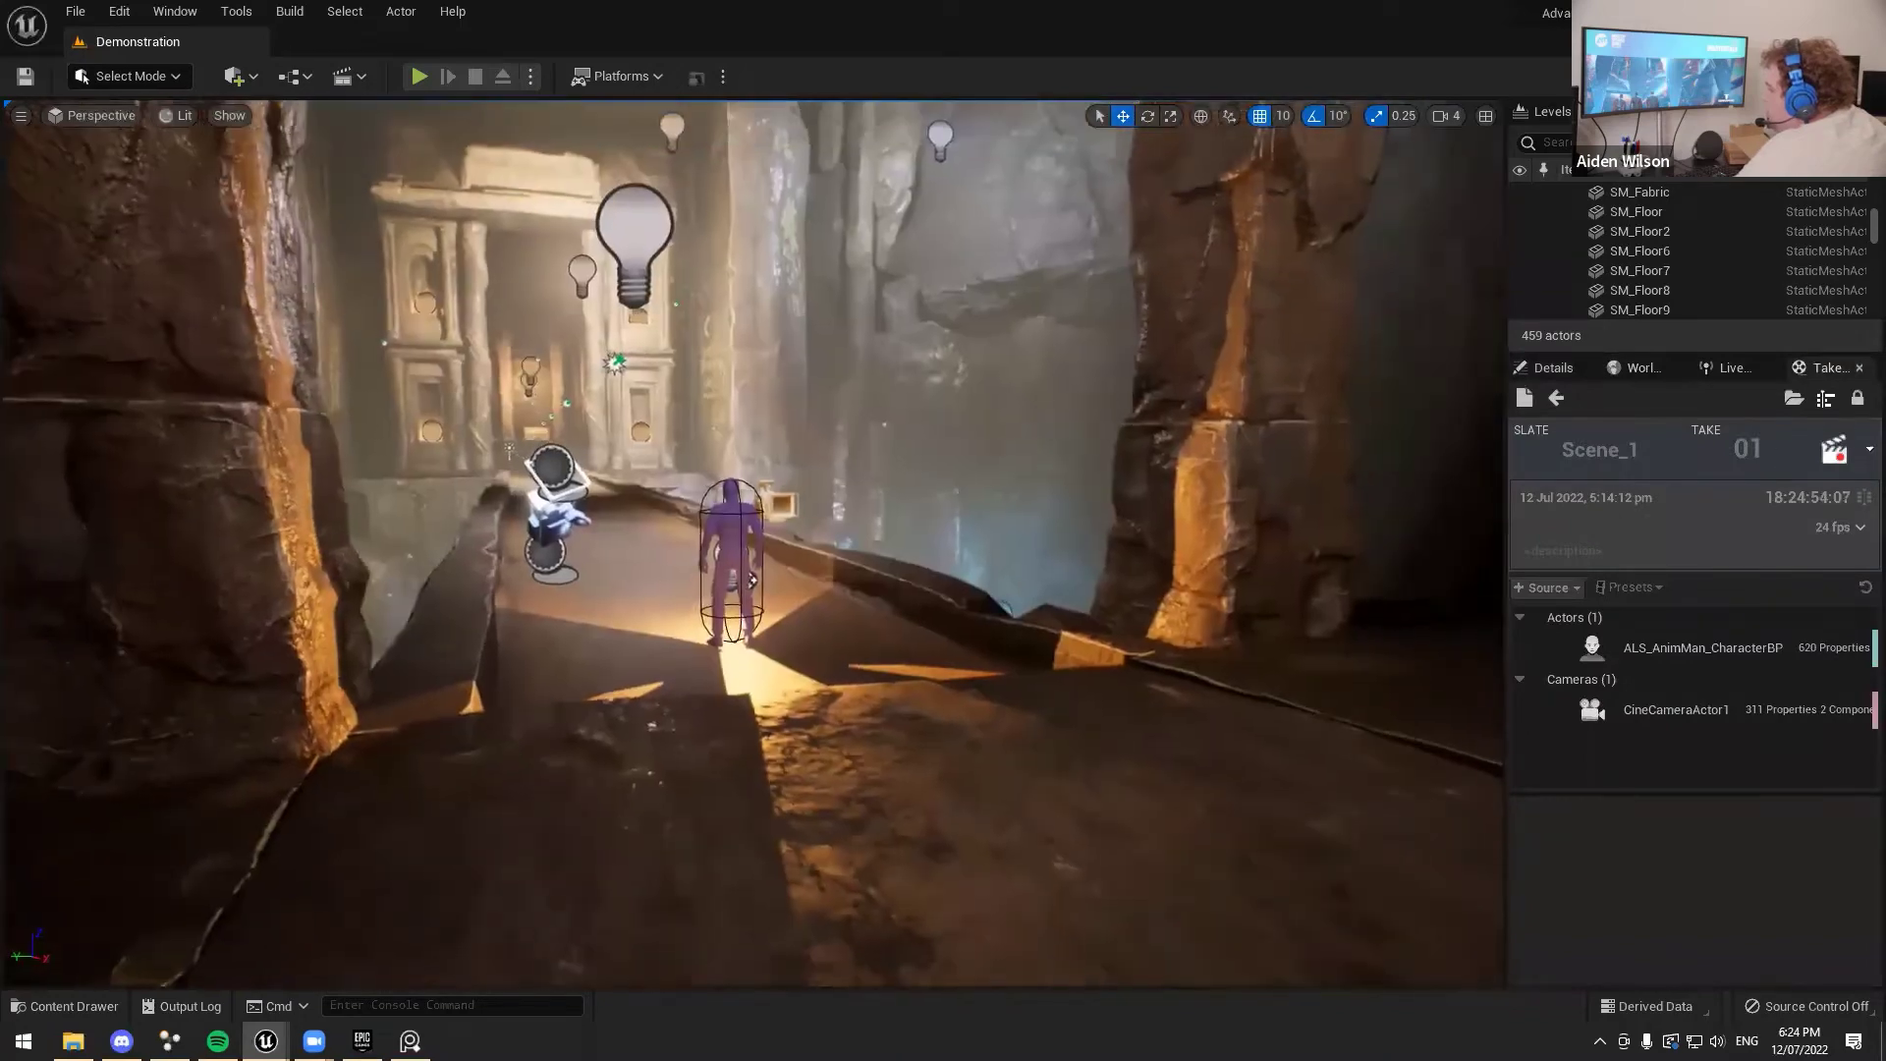
pyautogui.click(1555, 397)
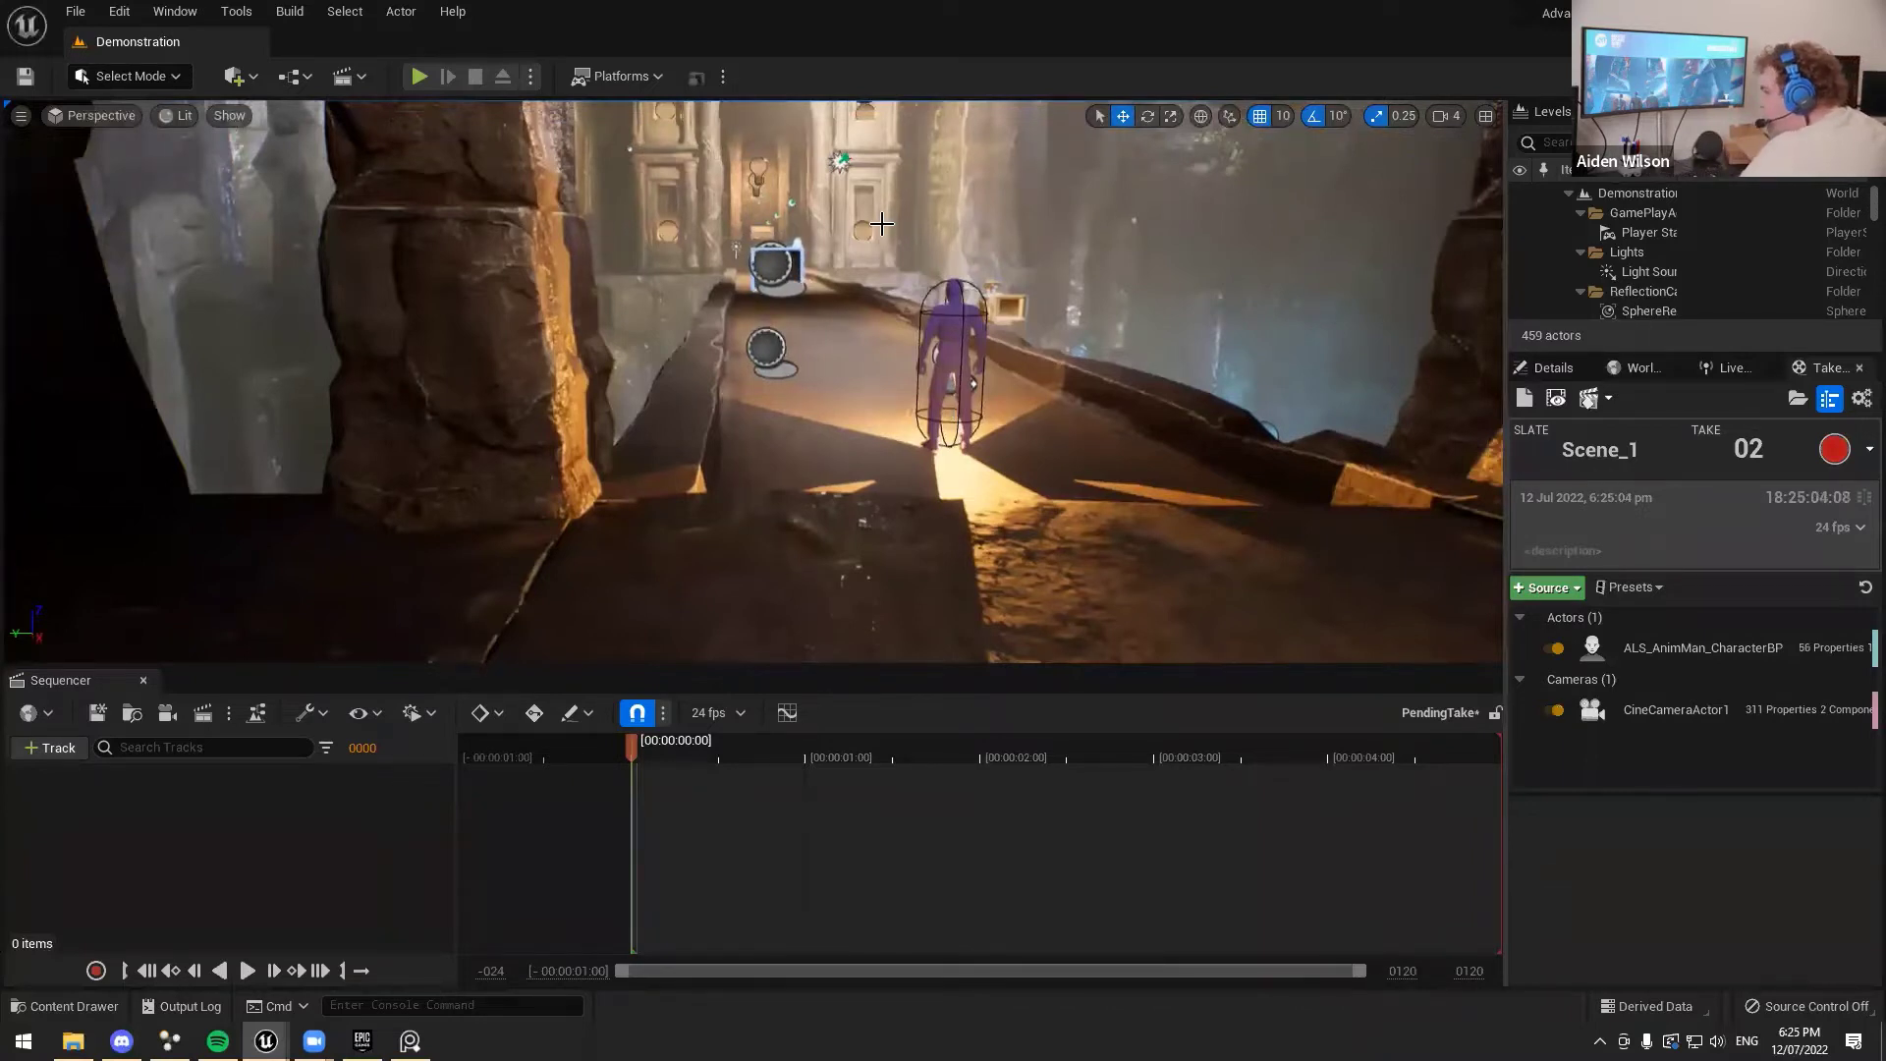
# Play the Demonstration level, start recording take 02 of Scene_1 and show the running game full screen
pyautogui.press('w')
pyautogui.moveTo(878, 206); pyautogui.dragTo(1463, 266, button='right')
pyautogui.press('w')
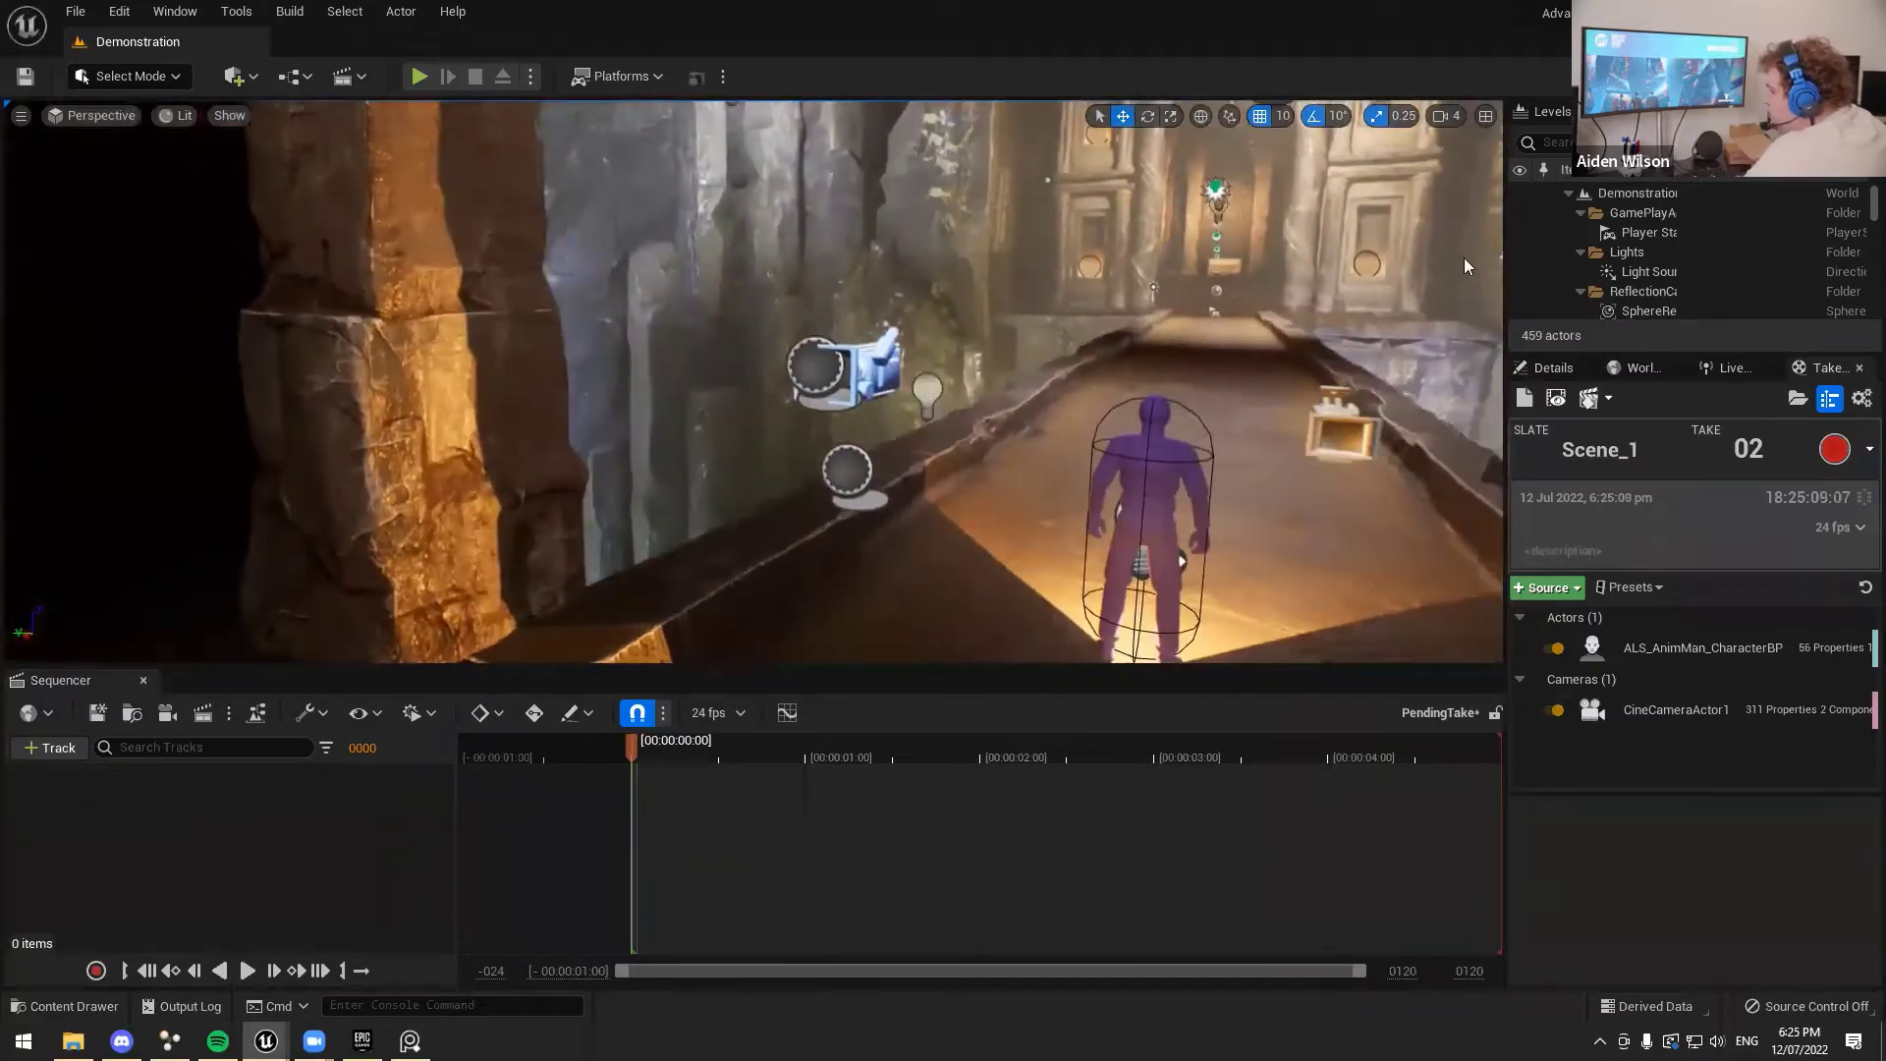
pyautogui.click(420, 76)
pyautogui.click(1834, 450)
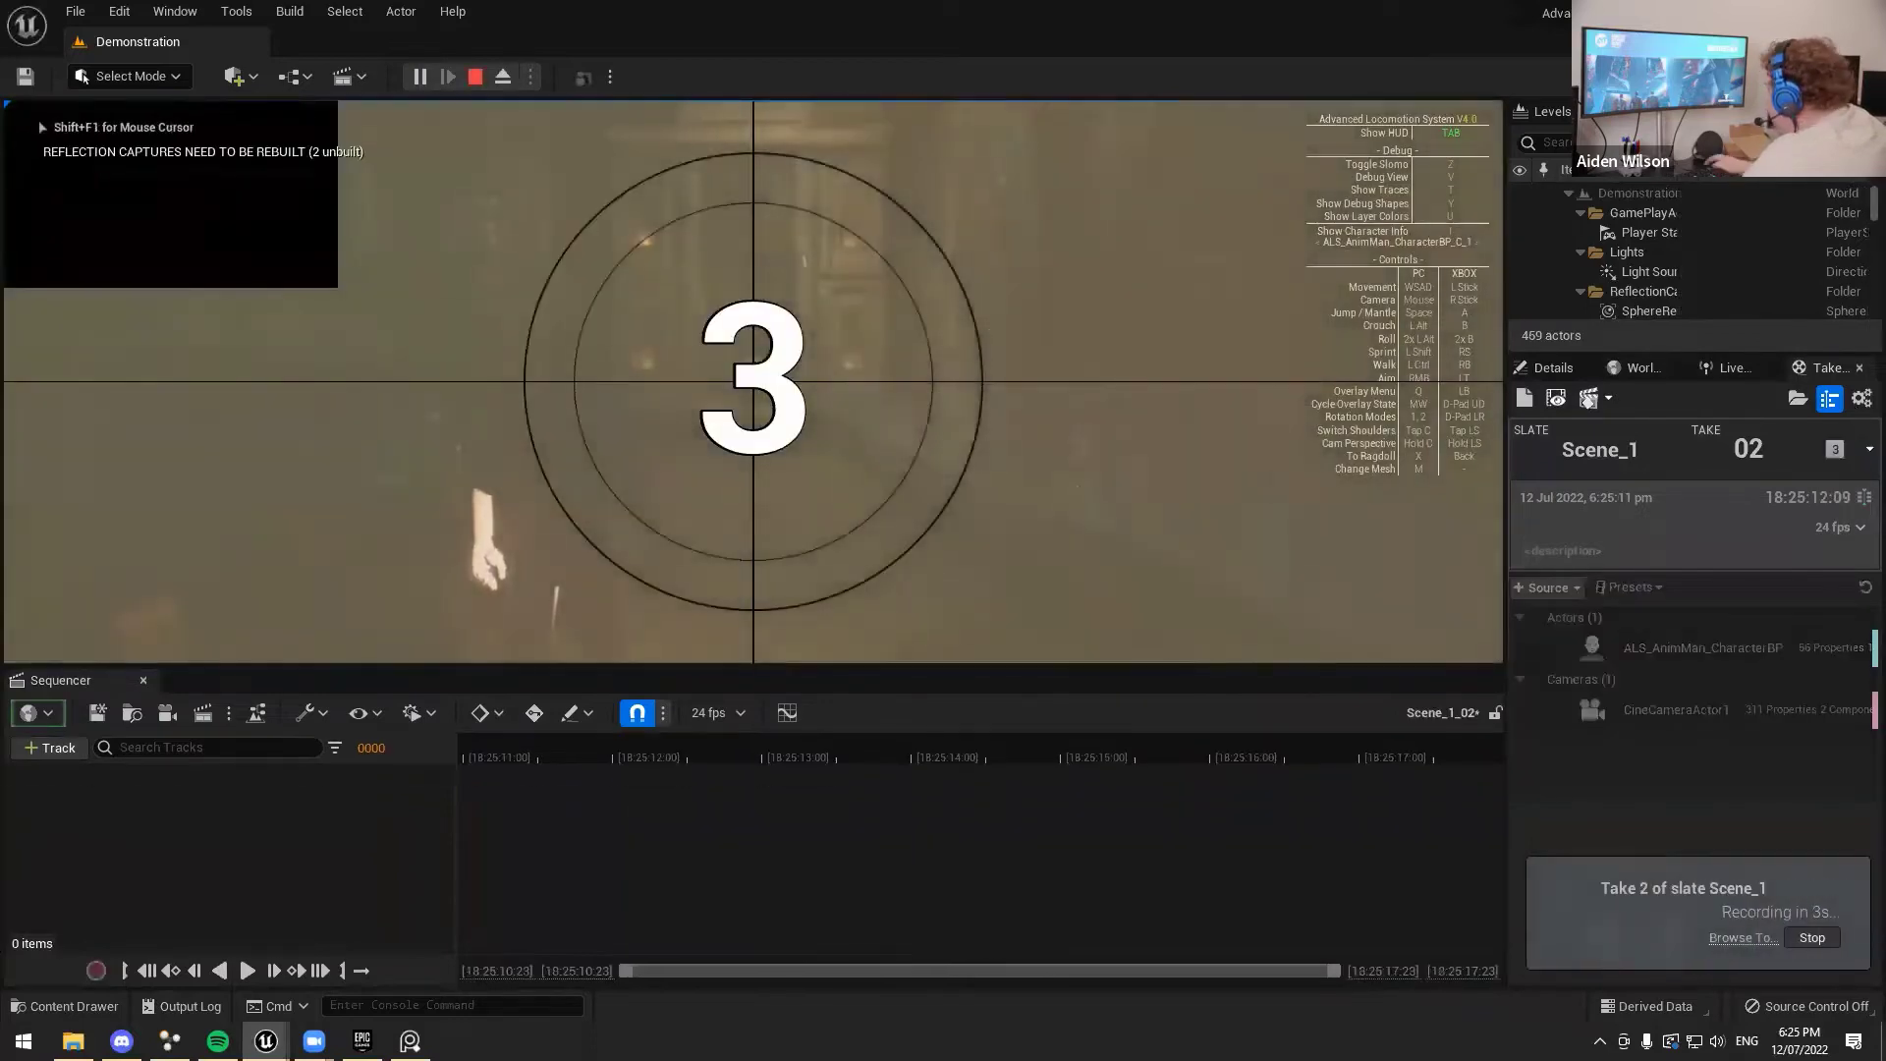
pyautogui.press('F11')
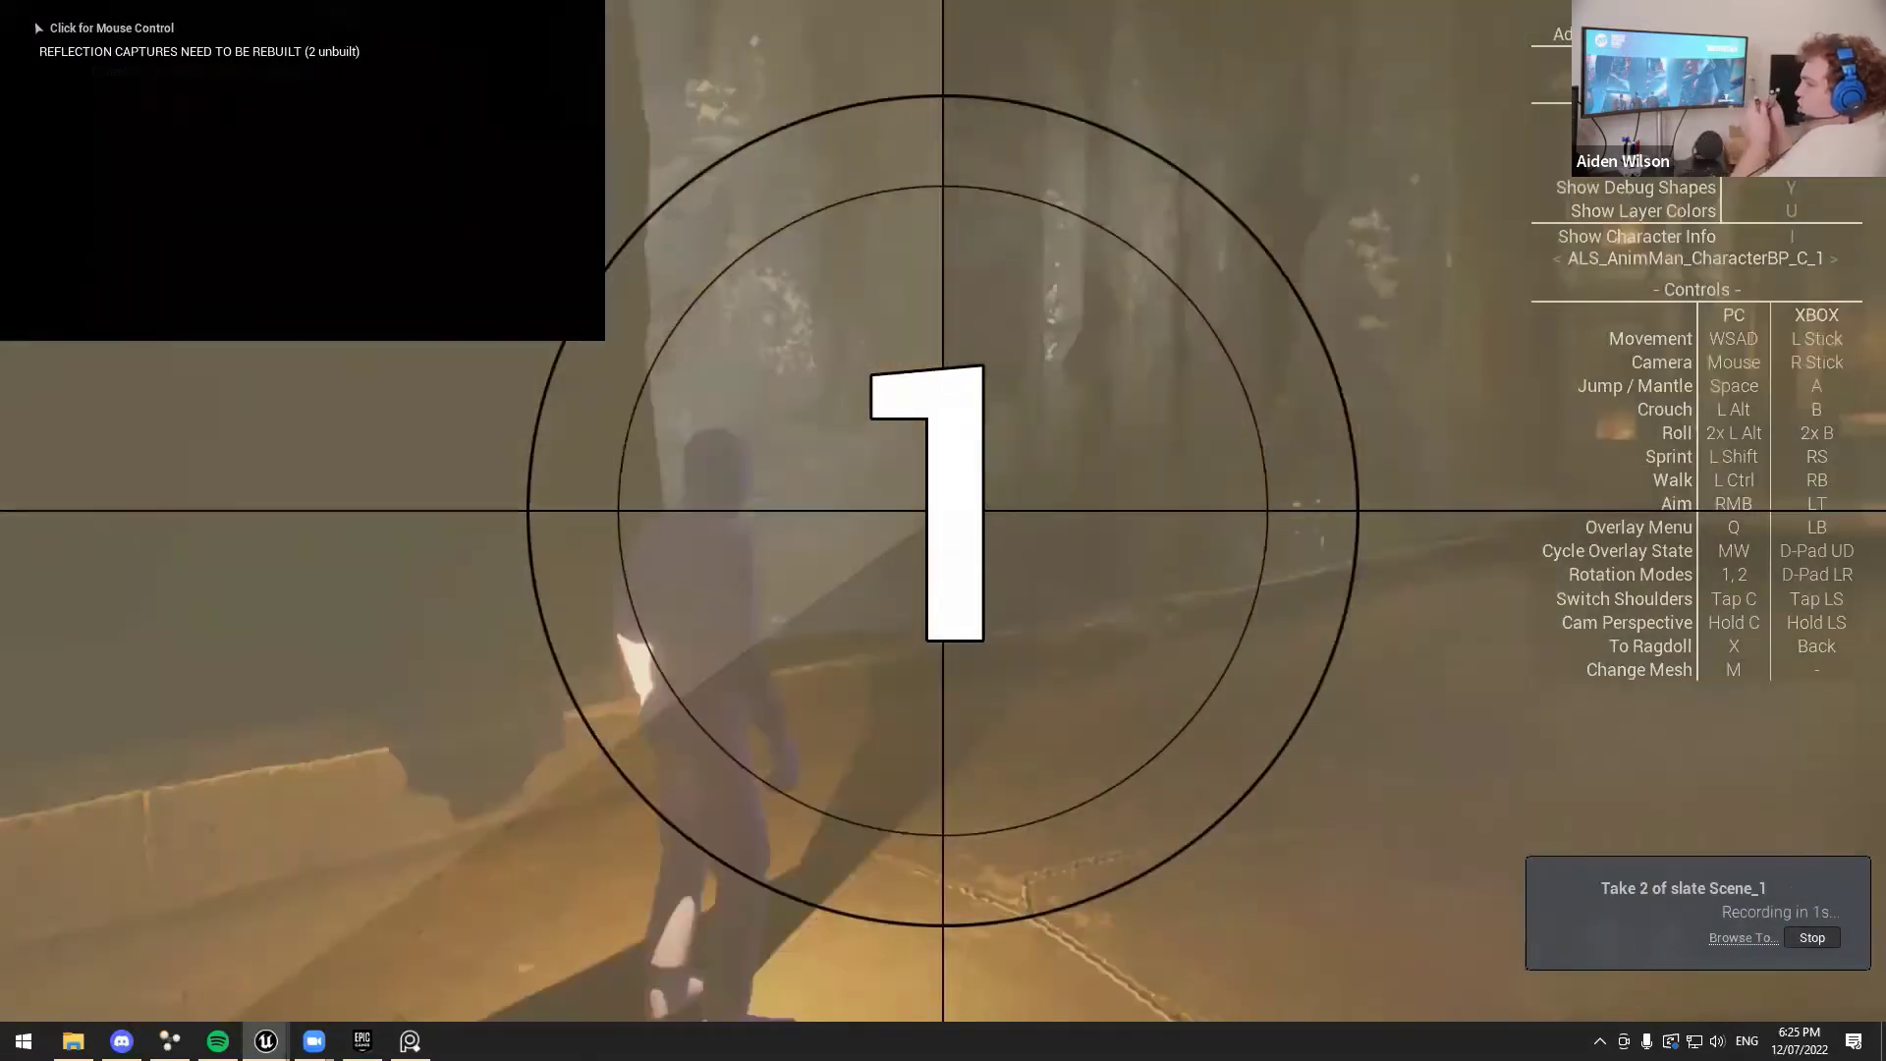
# Make the character jump and give it the Torch overlay while the take records
pyautogui.press('space')
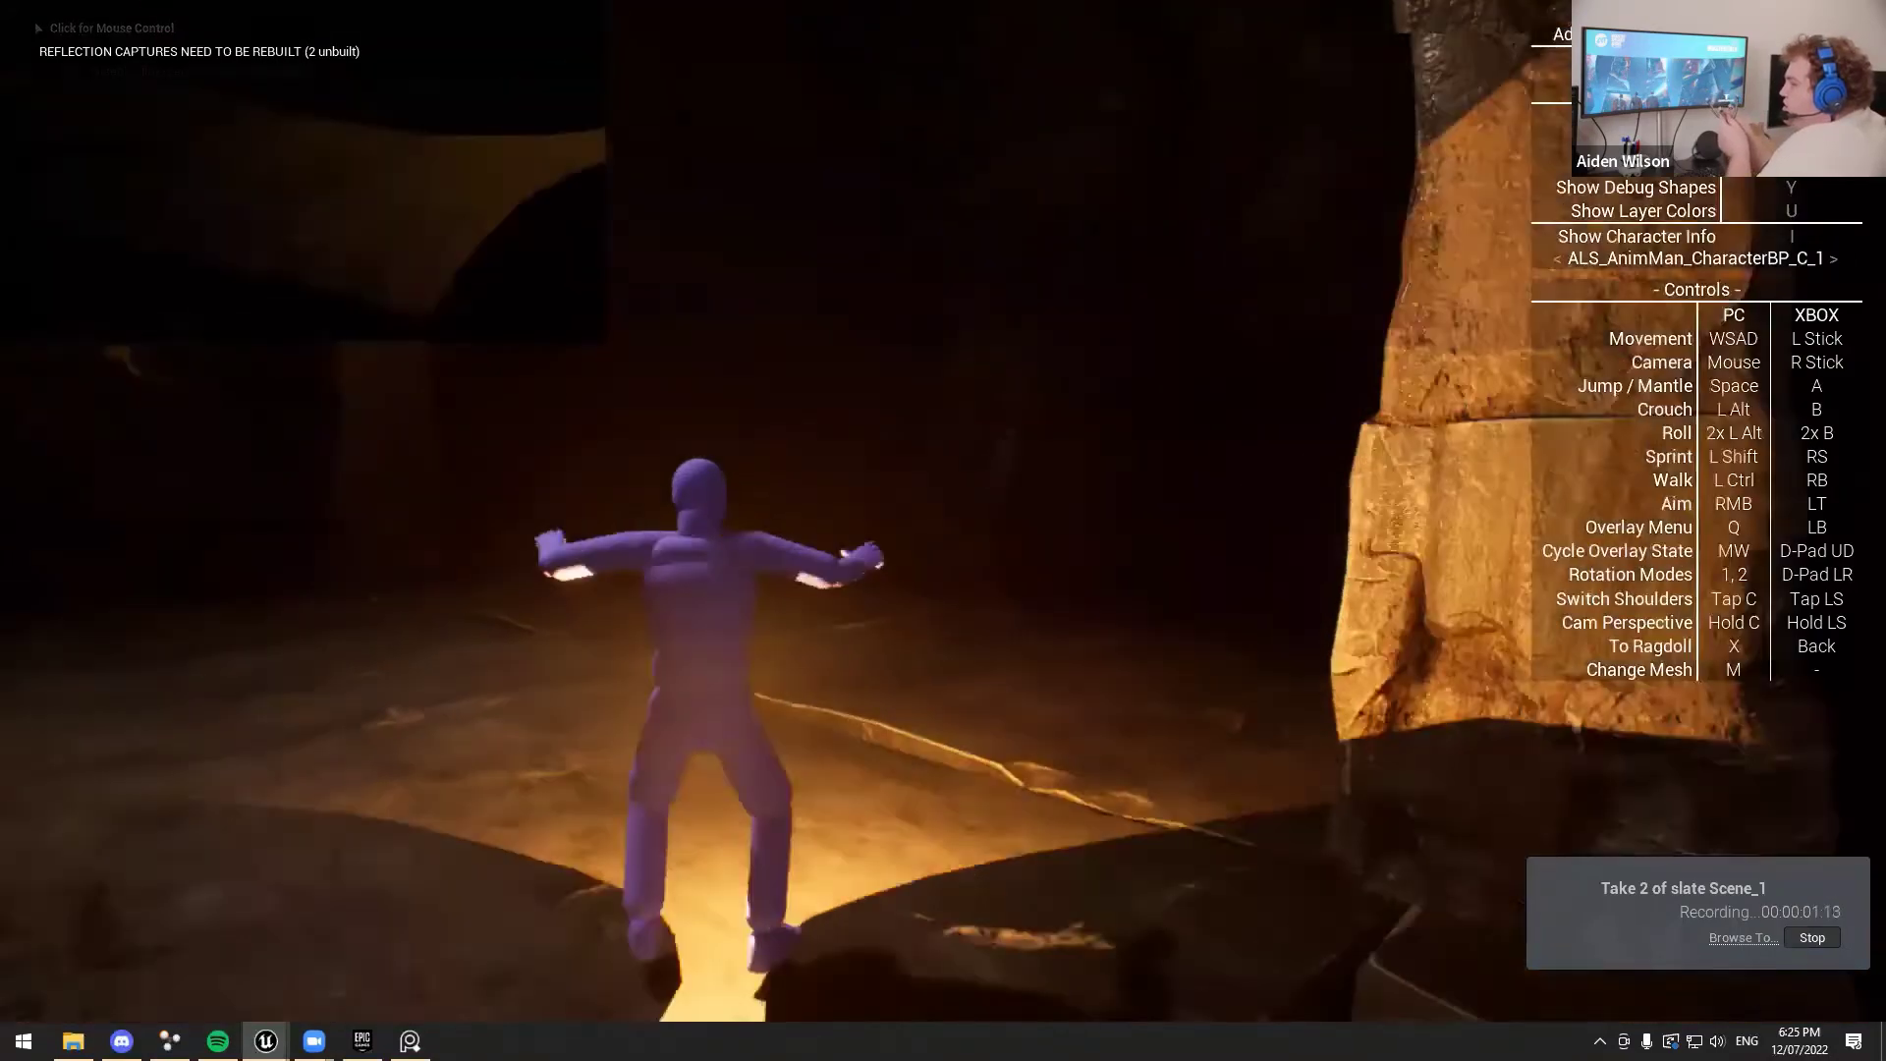
pyautogui.press('q')
pyautogui.scroll(-5, 992, 636)
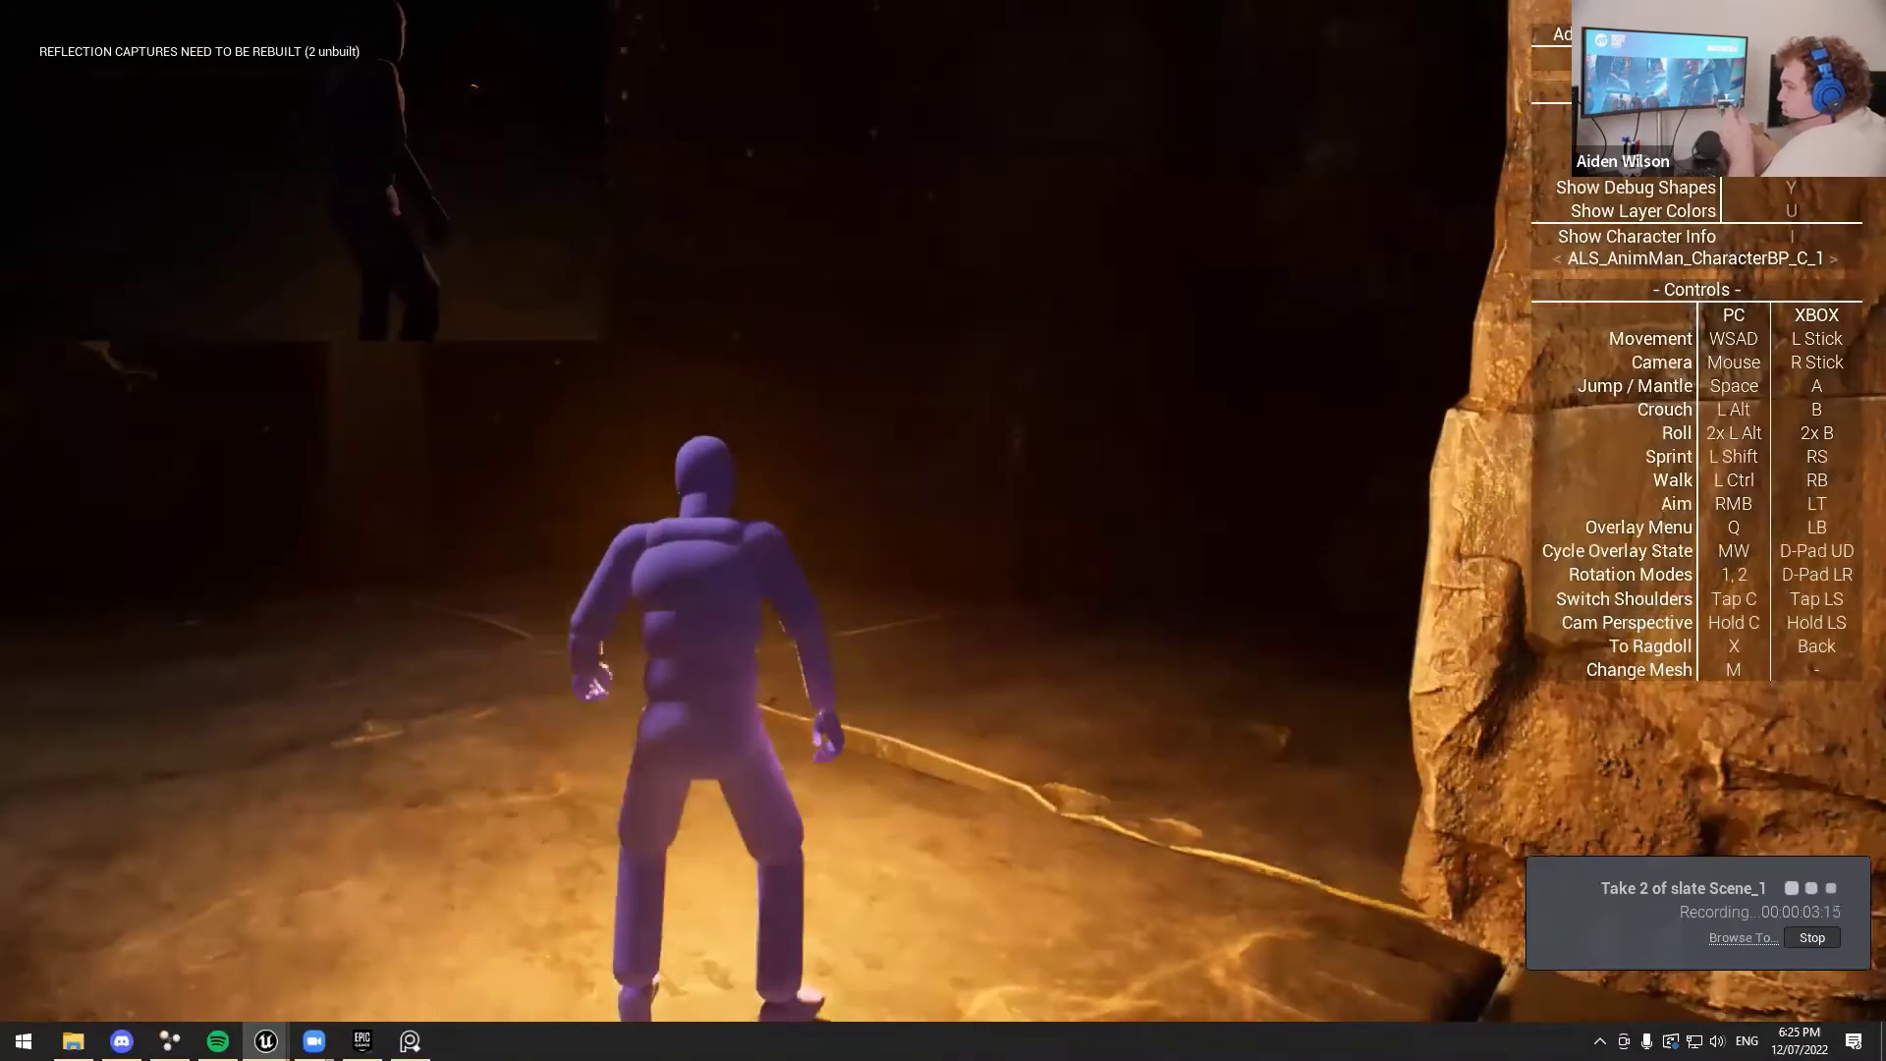
# Walk the character with the torch around the pillars in front of the virtual camera, and end the play session to finish the take
pyautogui.press('w')
pyautogui.press('w')
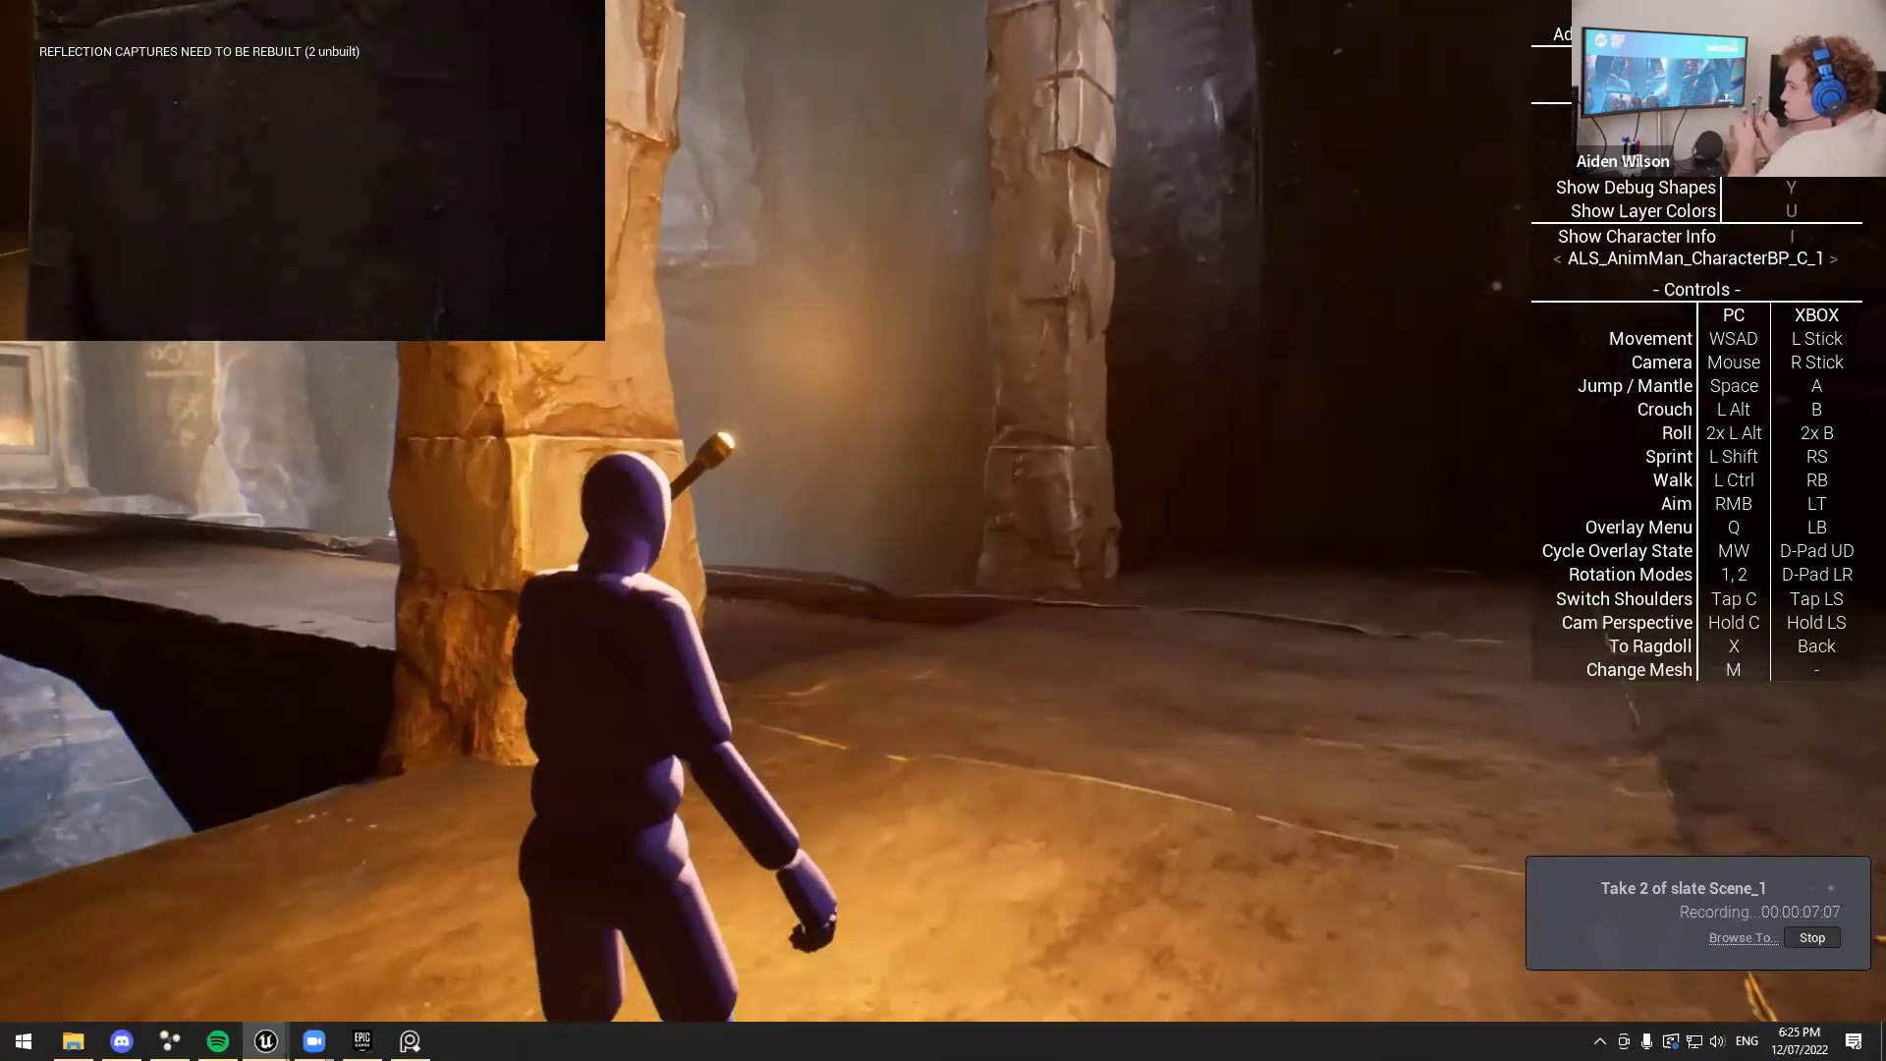
pyautogui.press('w')
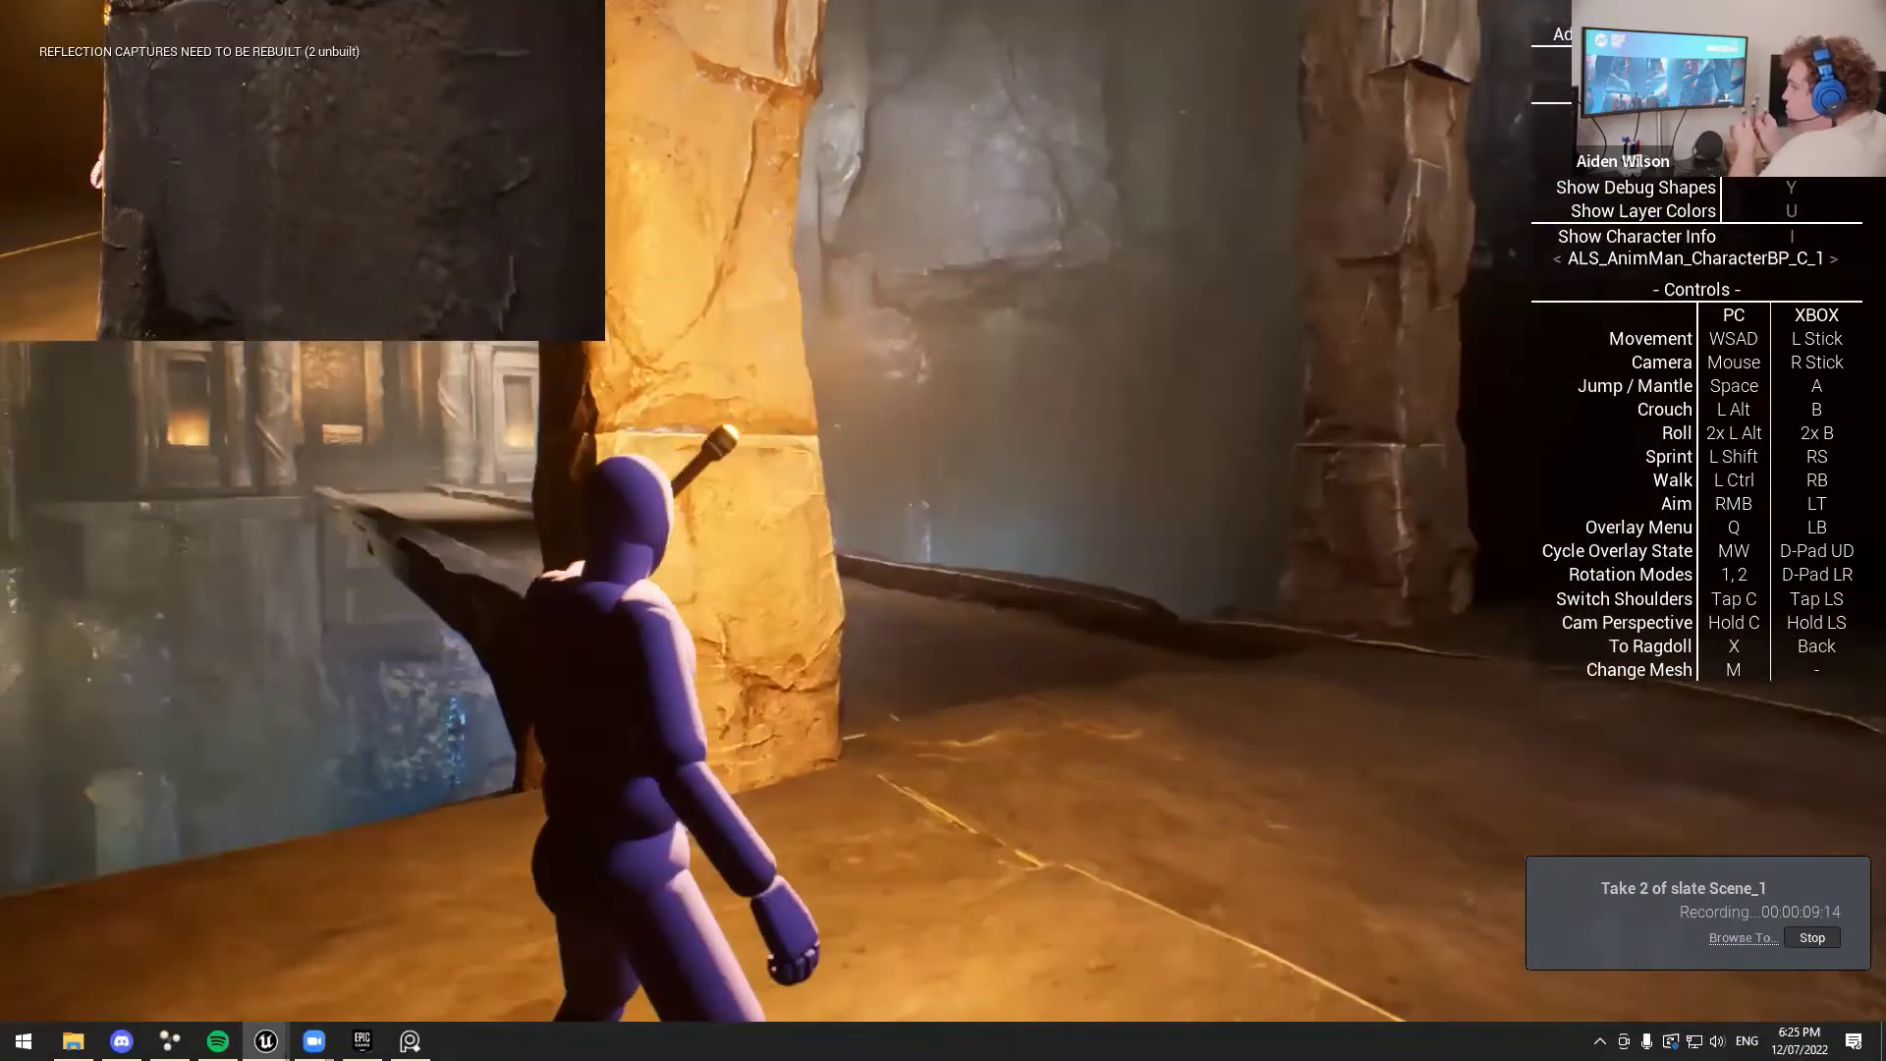
pyautogui.press('w')
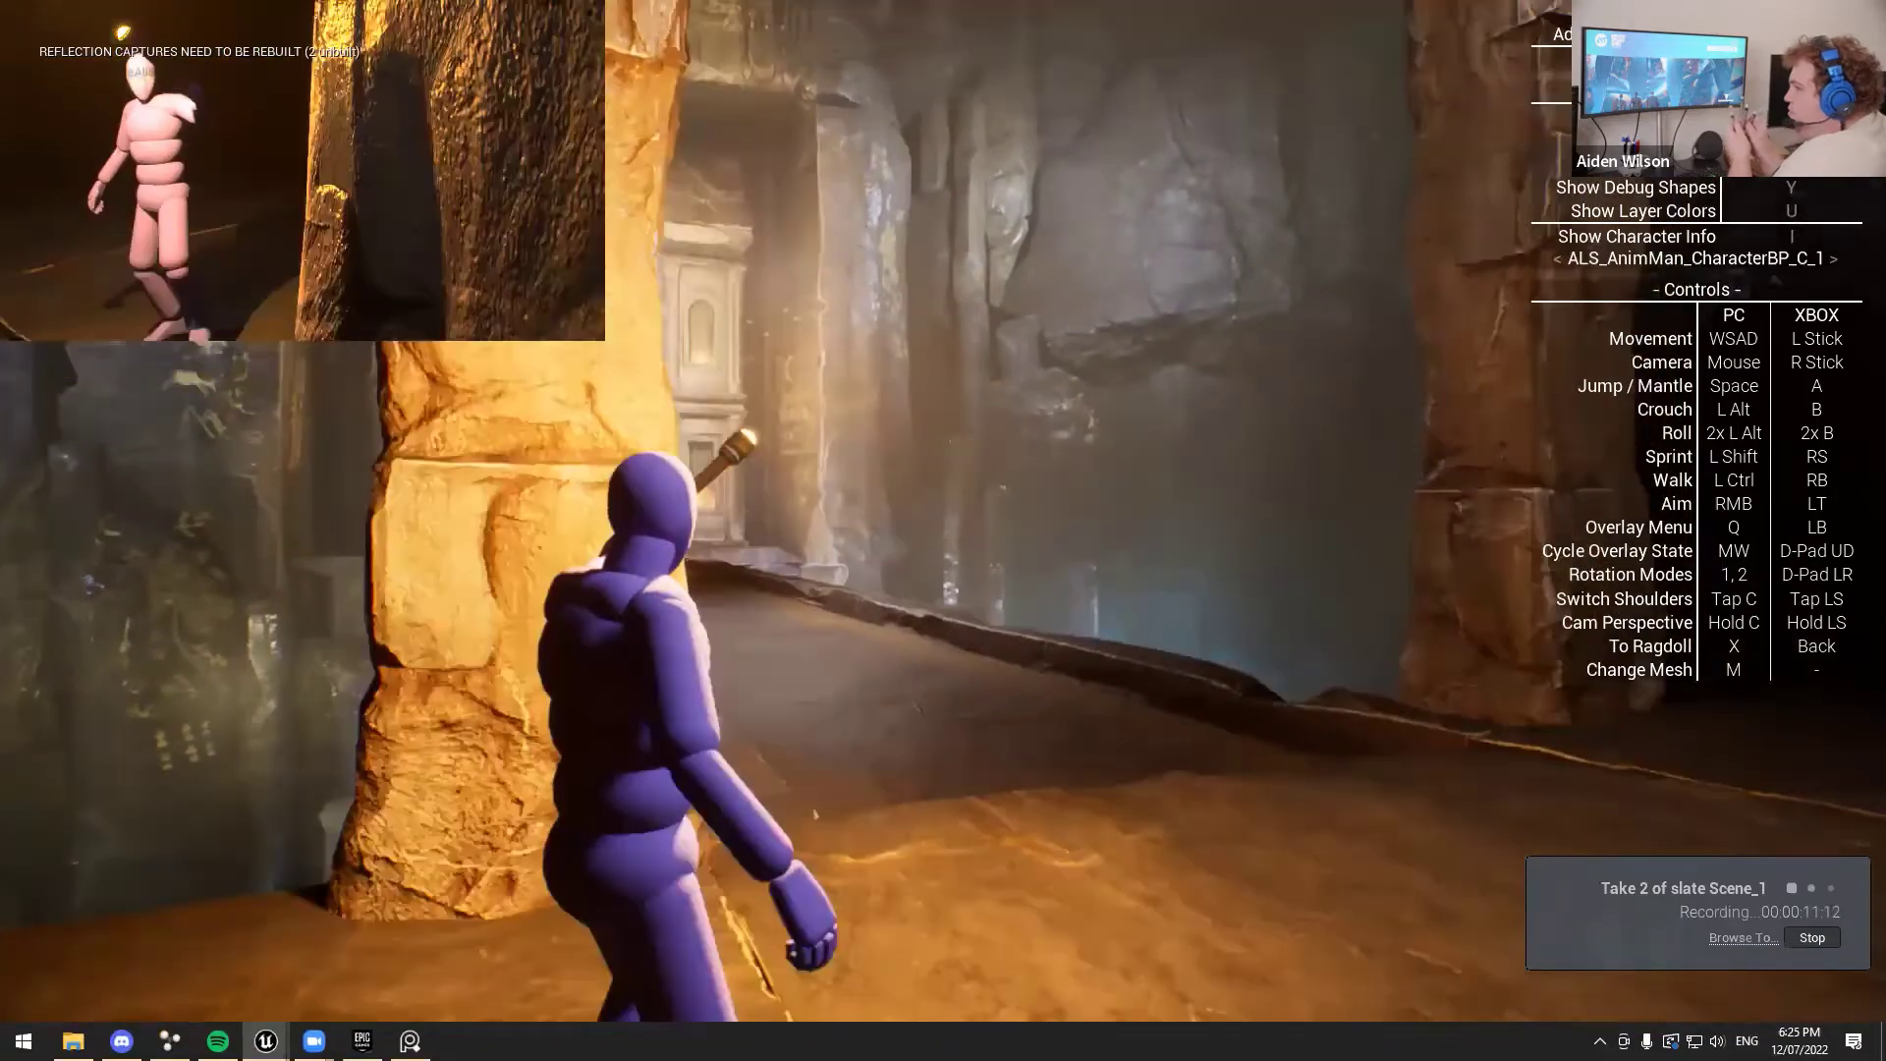
pyautogui.press('w')
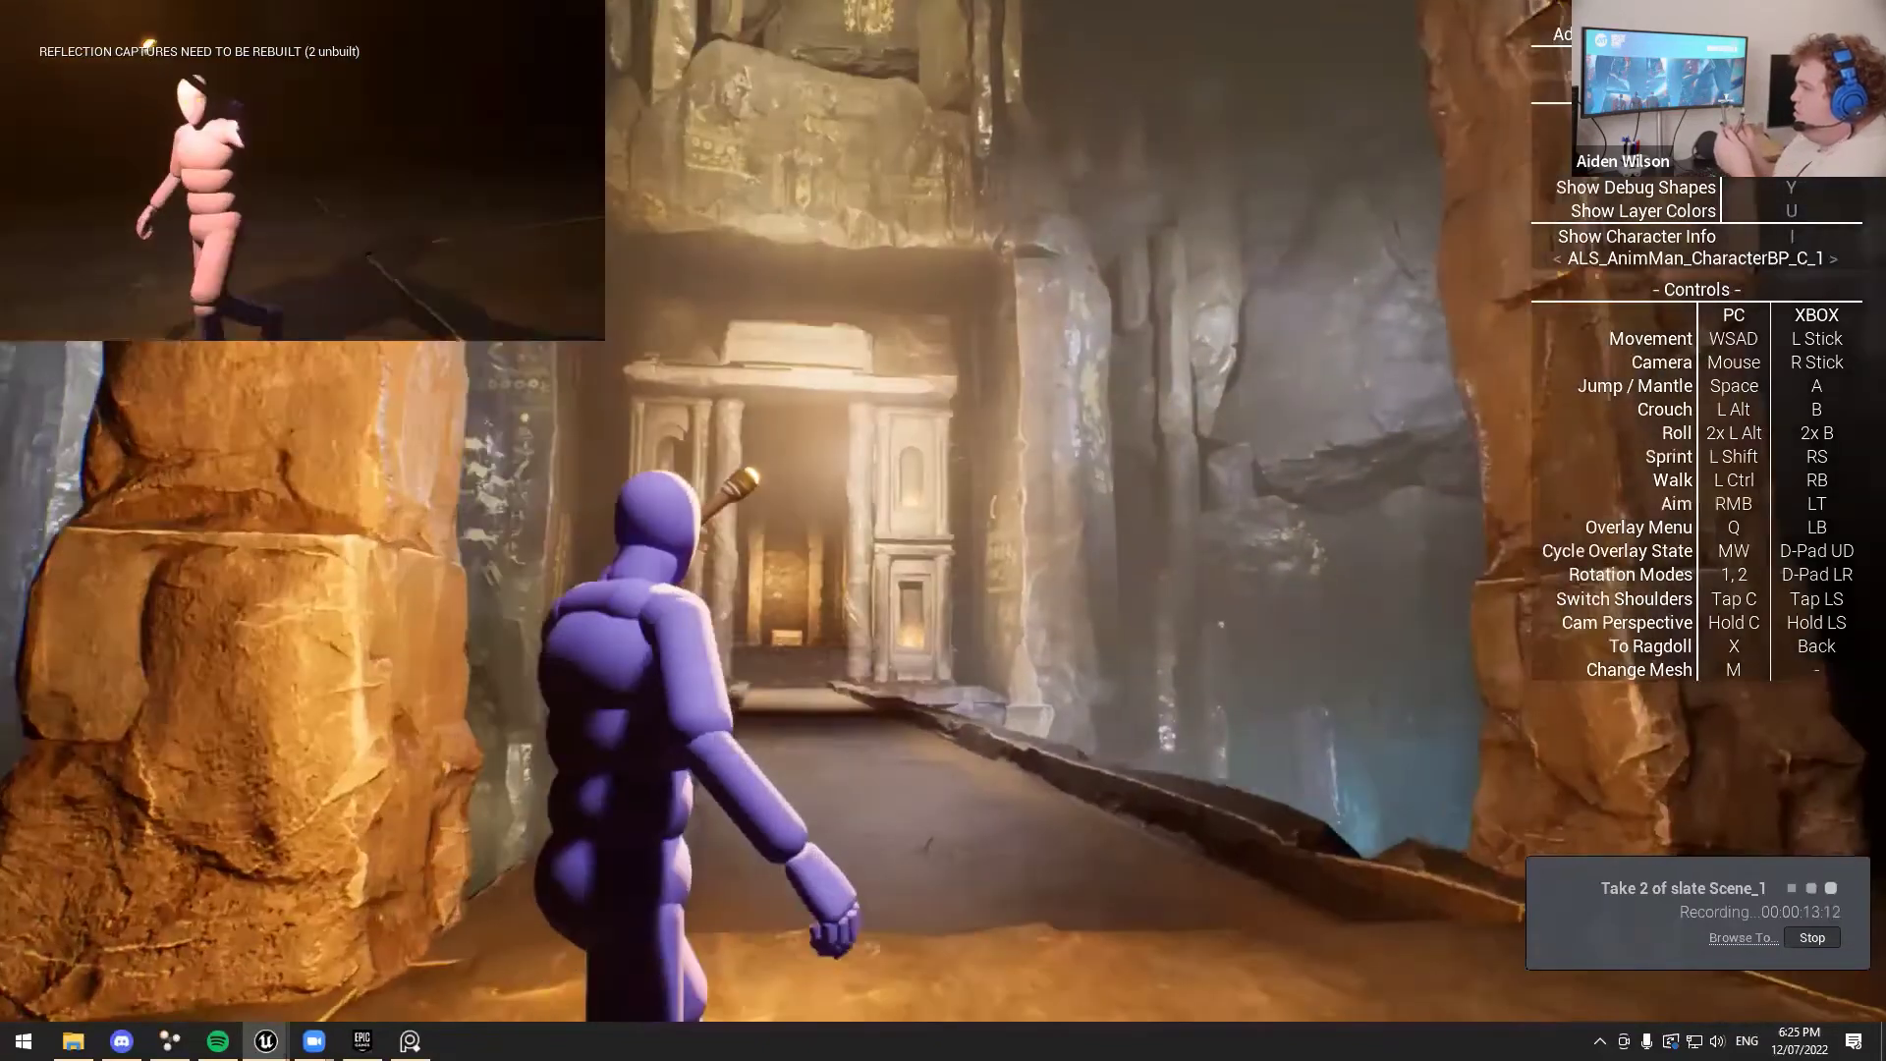
pyautogui.press('w')
pyautogui.press('w')
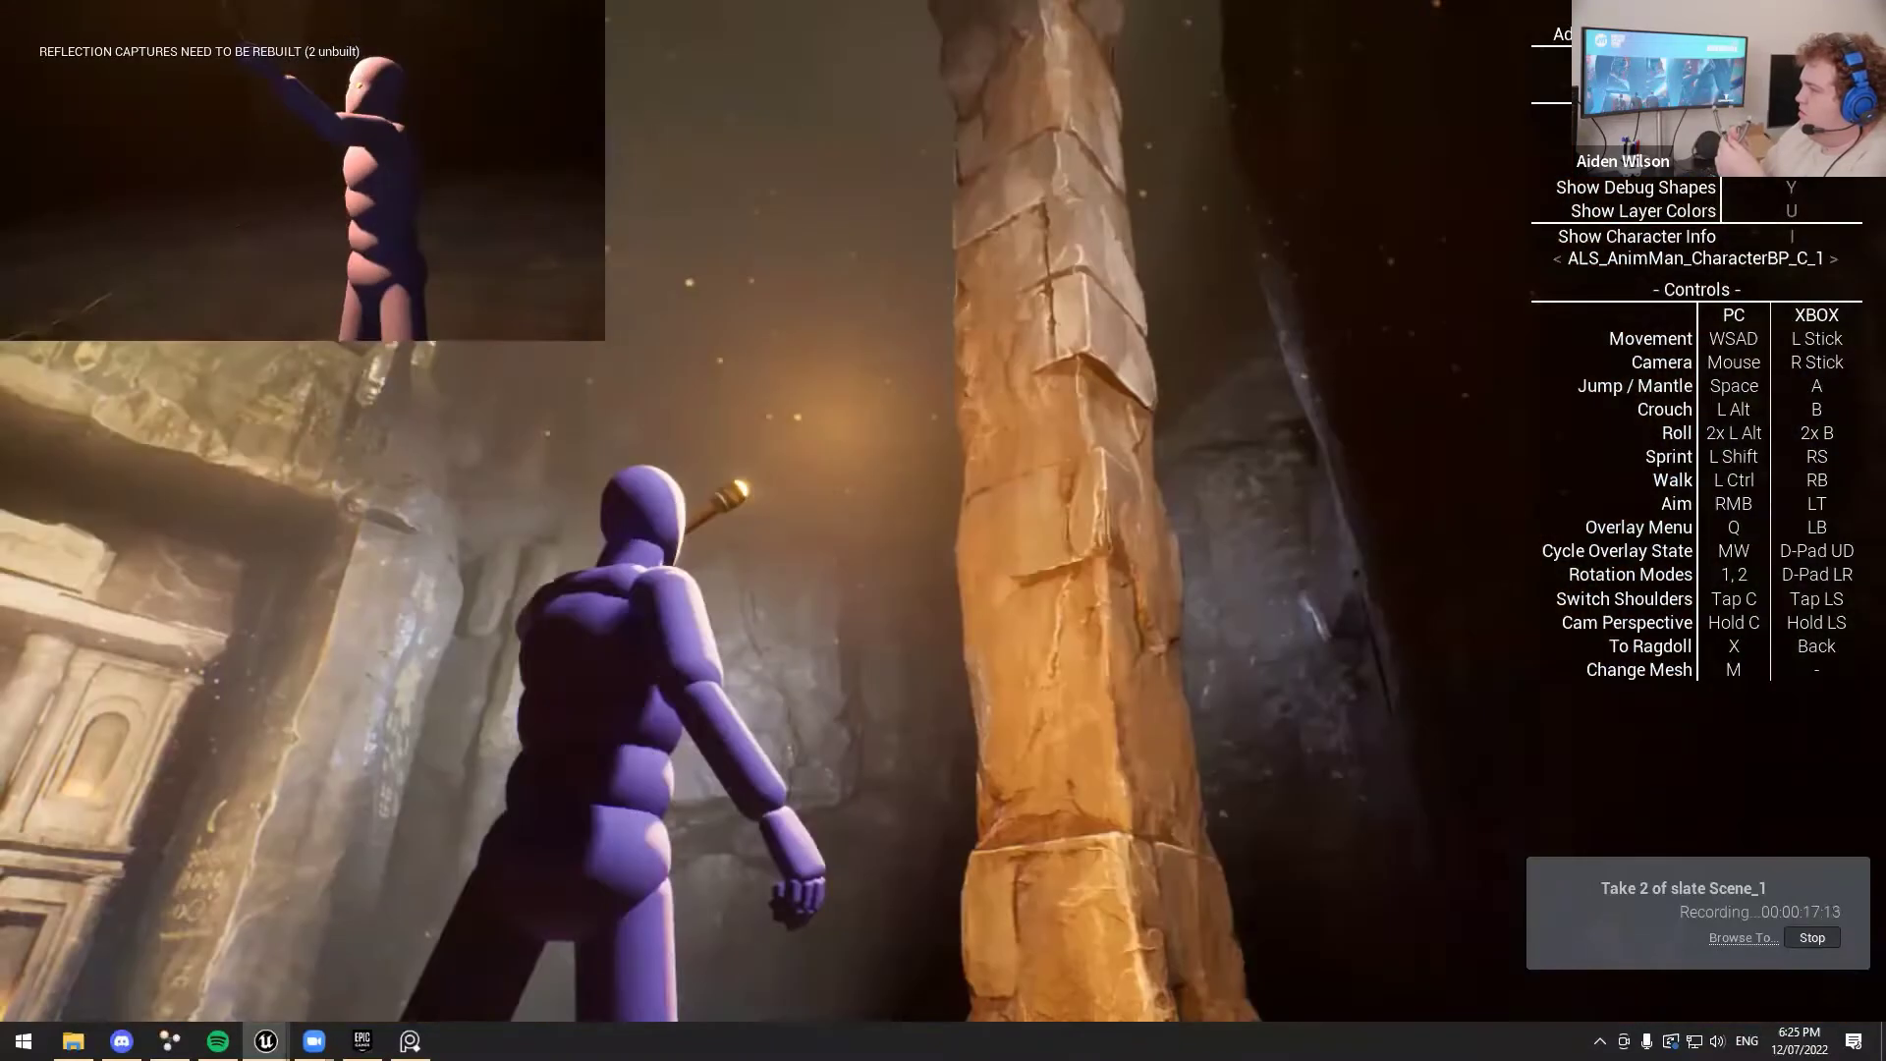
pyautogui.press('w')
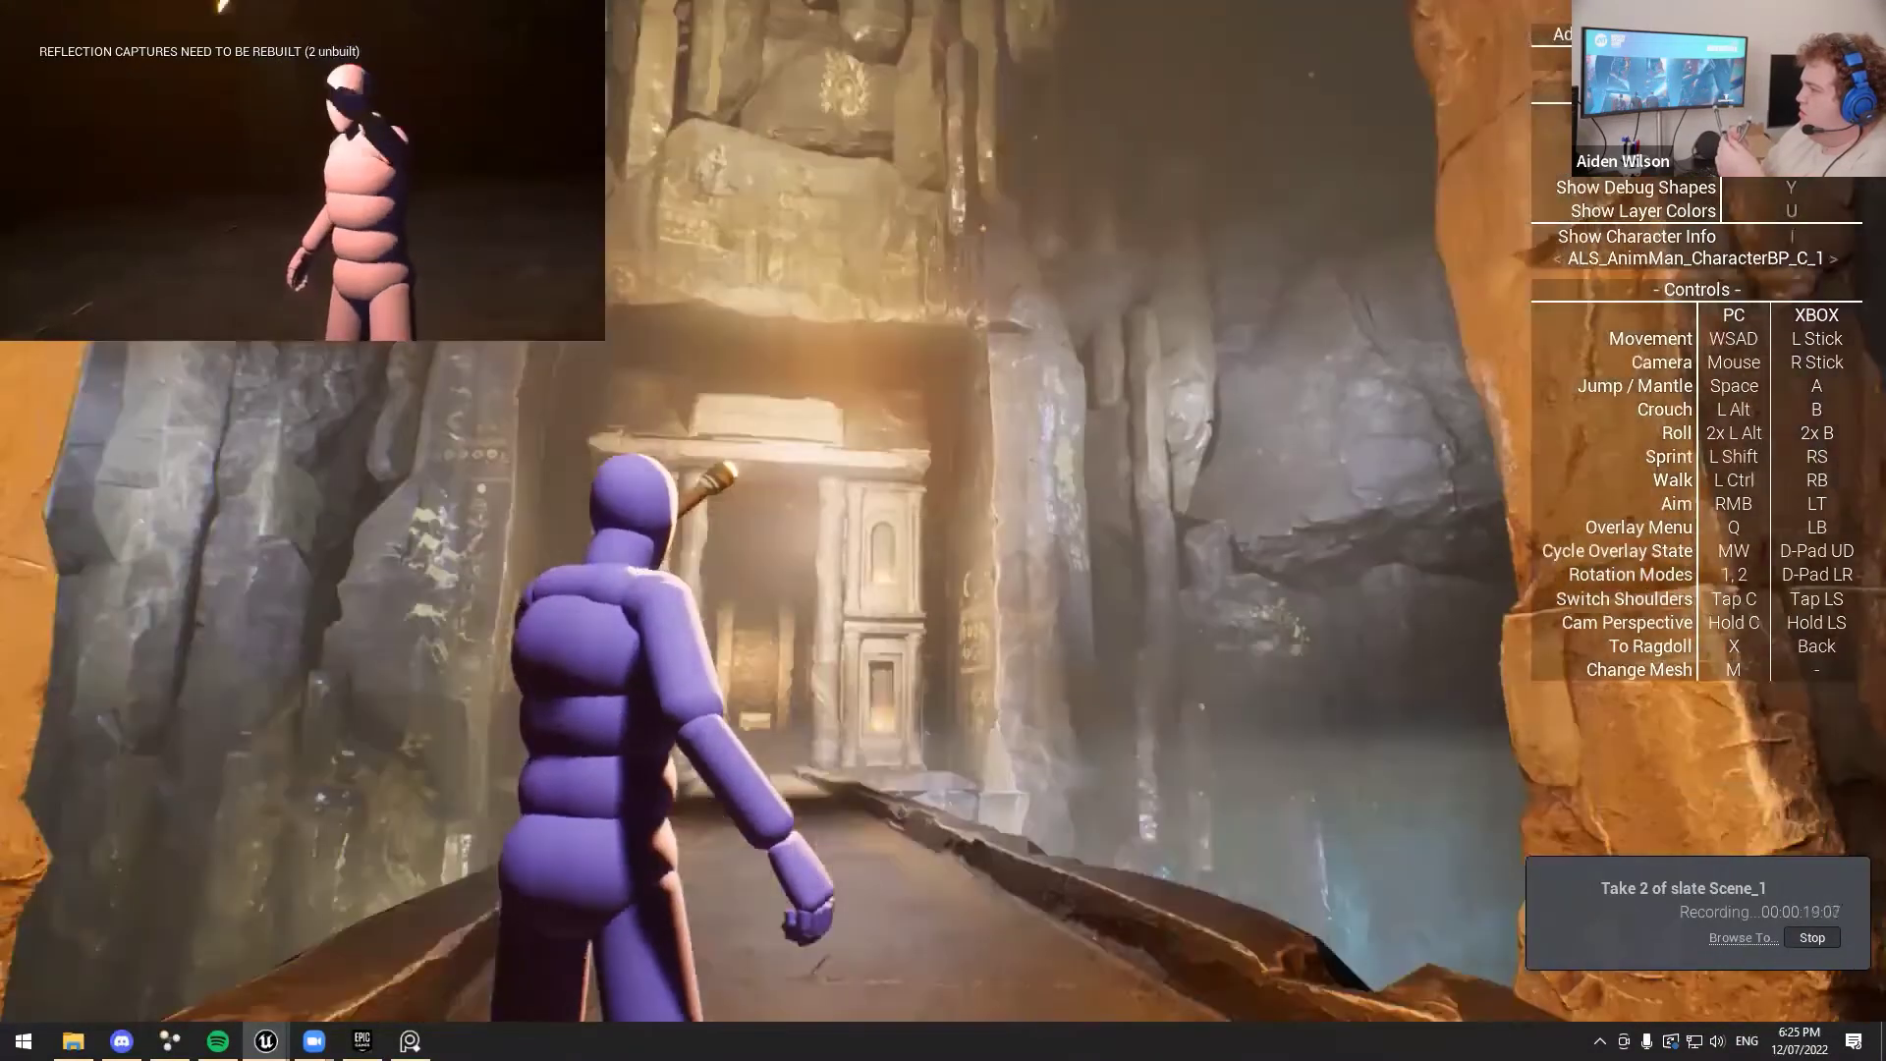
pyautogui.press('Escape')
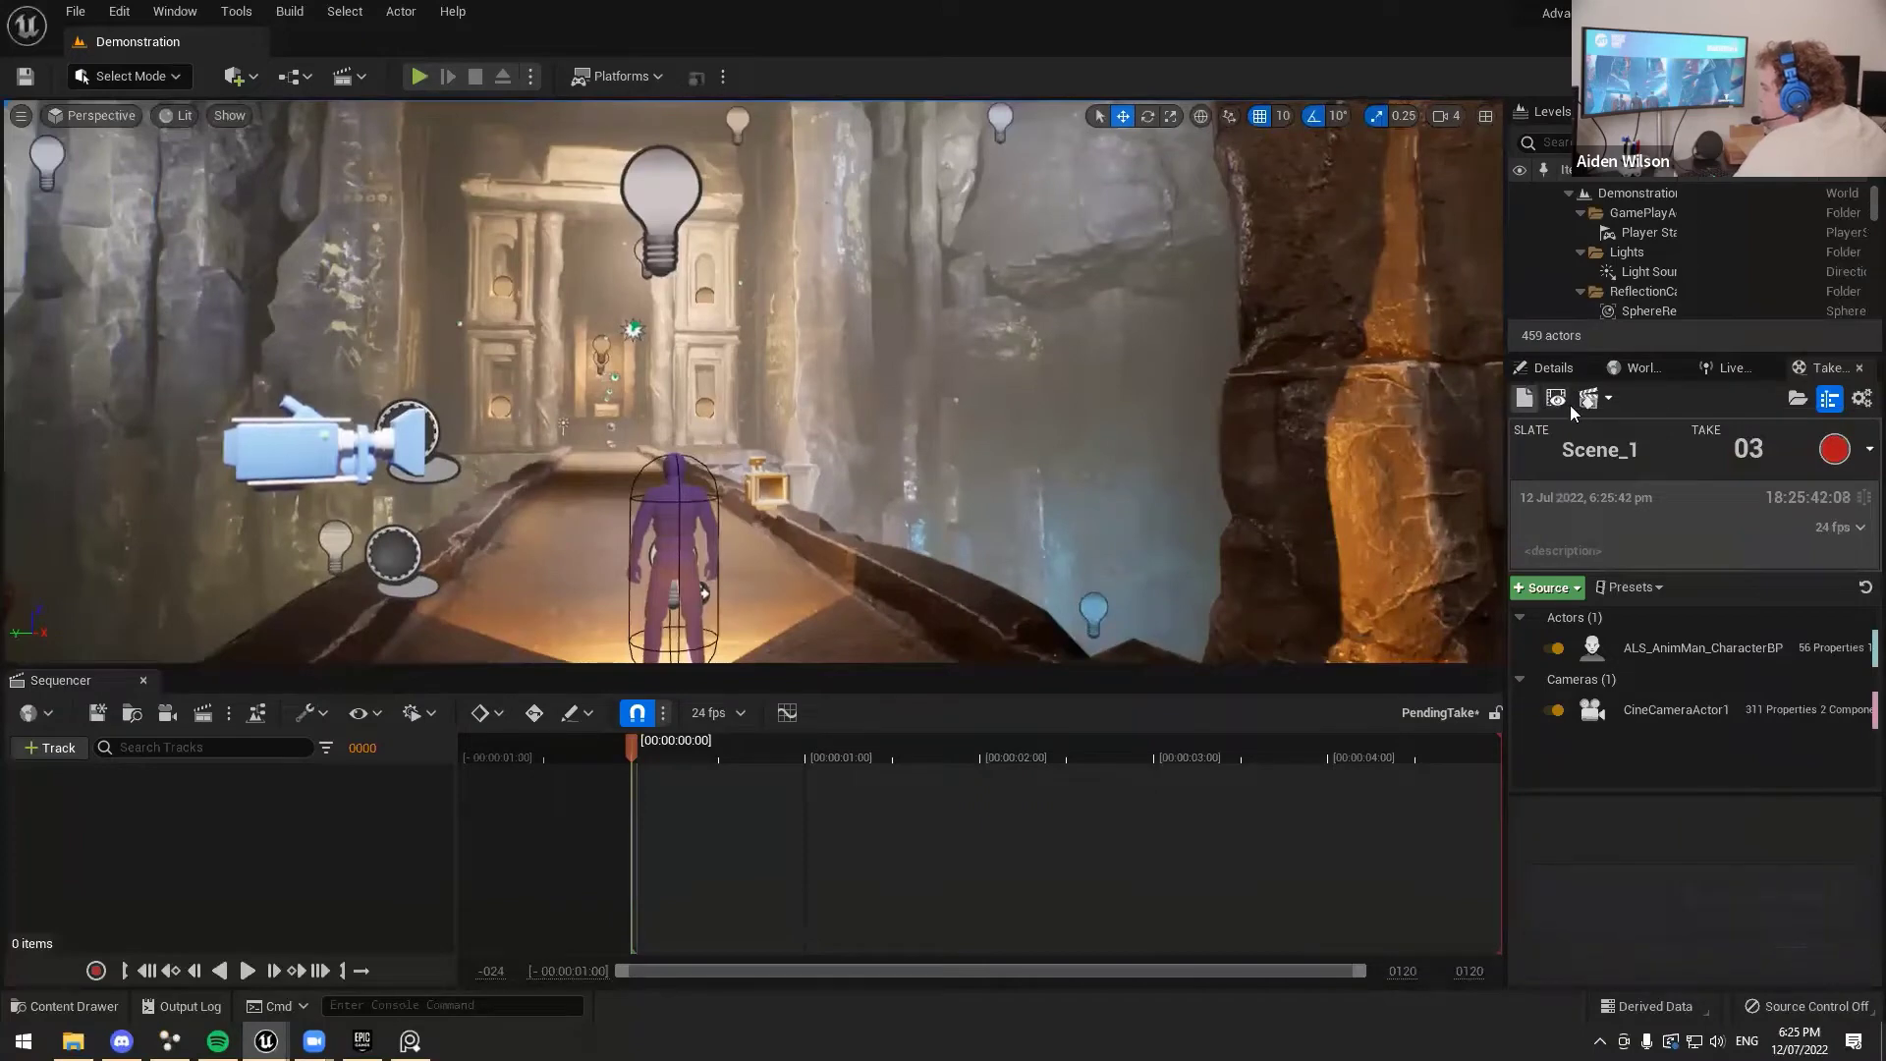
# Open the recorded Scene_1 take 02 for review and scrub its timeline to about 18:25:20
pyautogui.click(1557, 403)
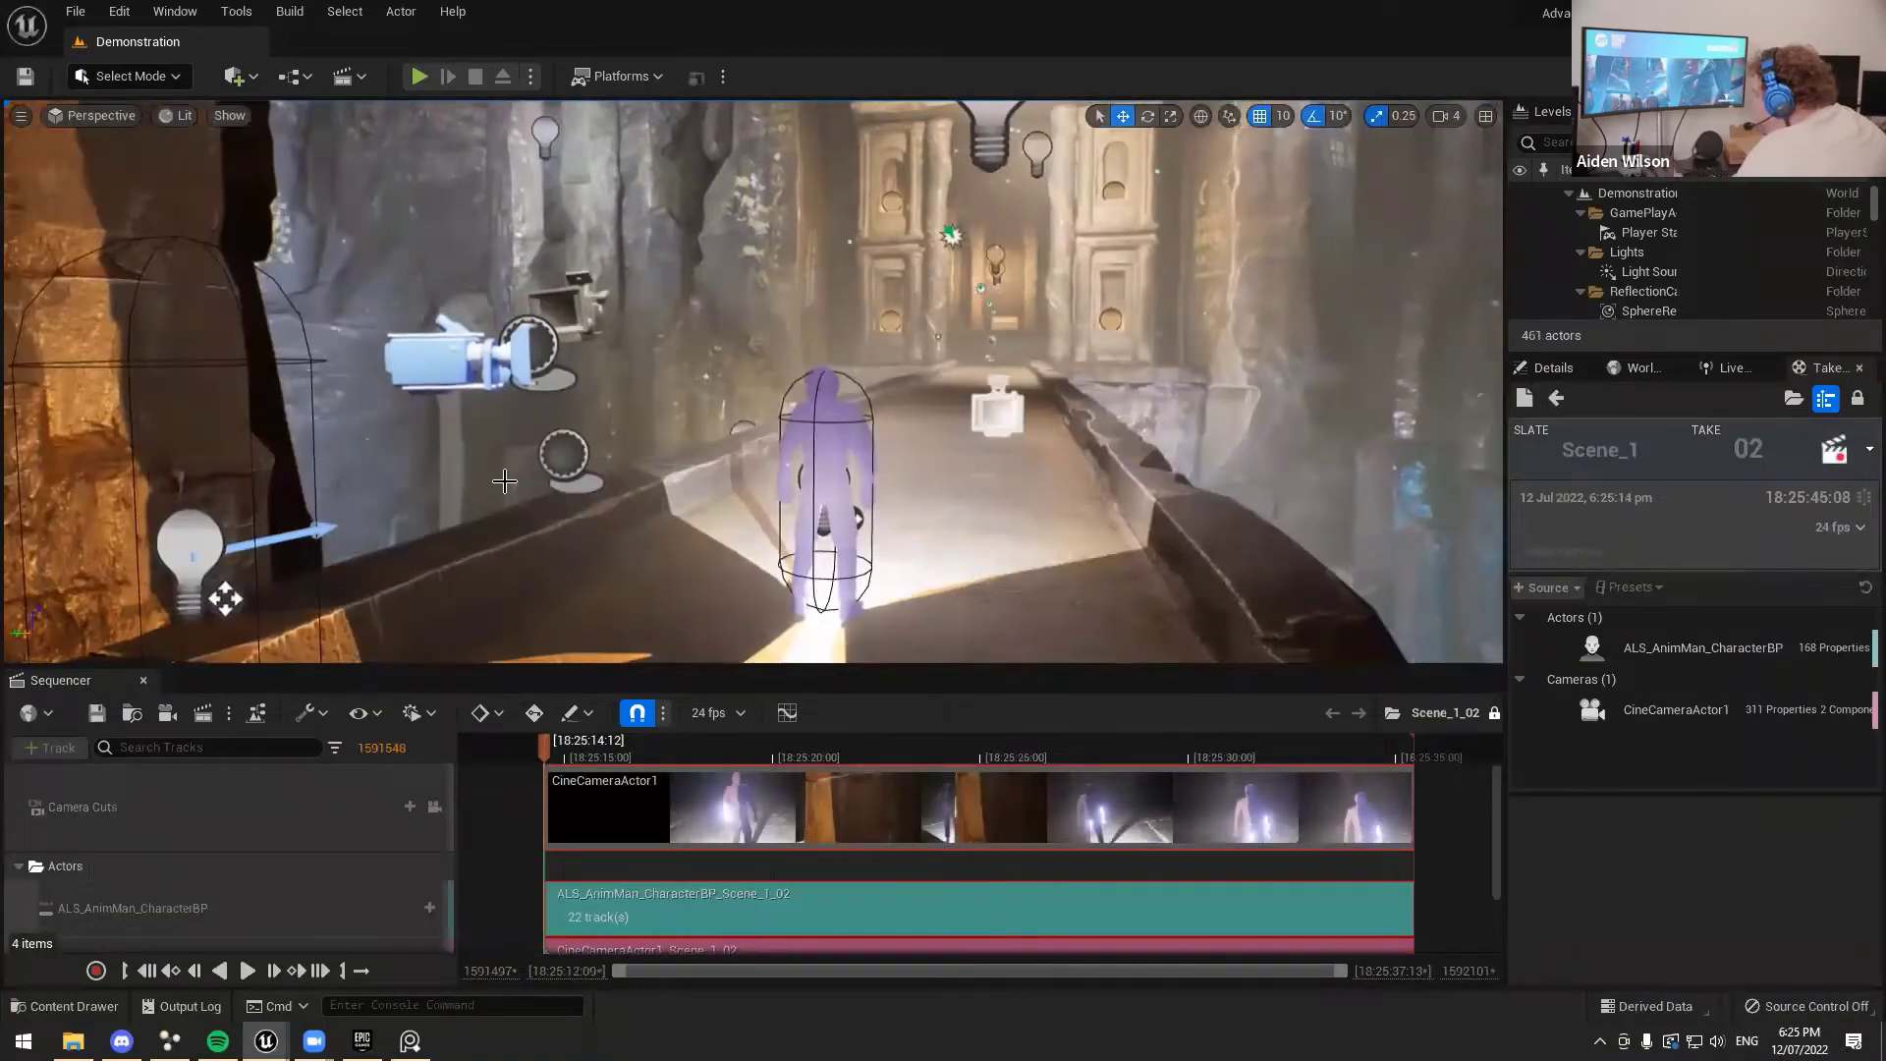
pyautogui.moveTo(505, 481); pyautogui.dragTo(672, 639, button='right')
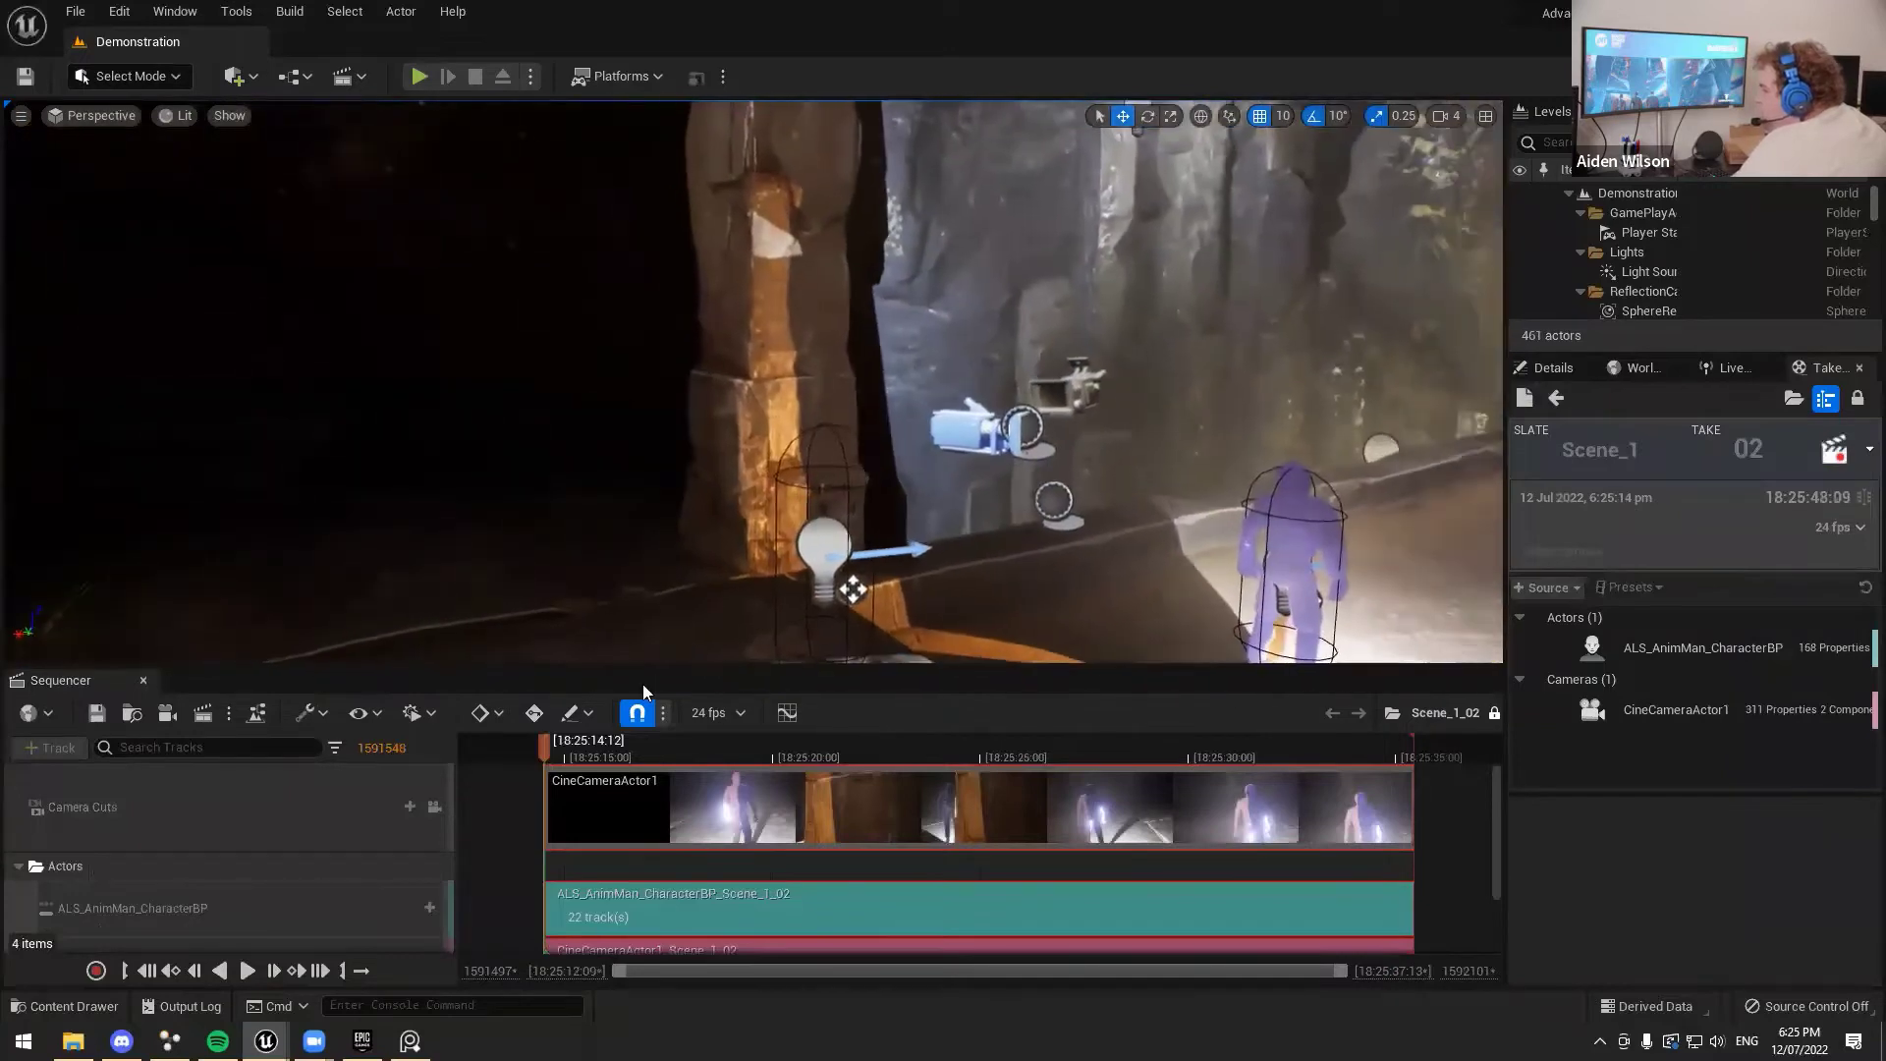
pyautogui.click(625, 750)
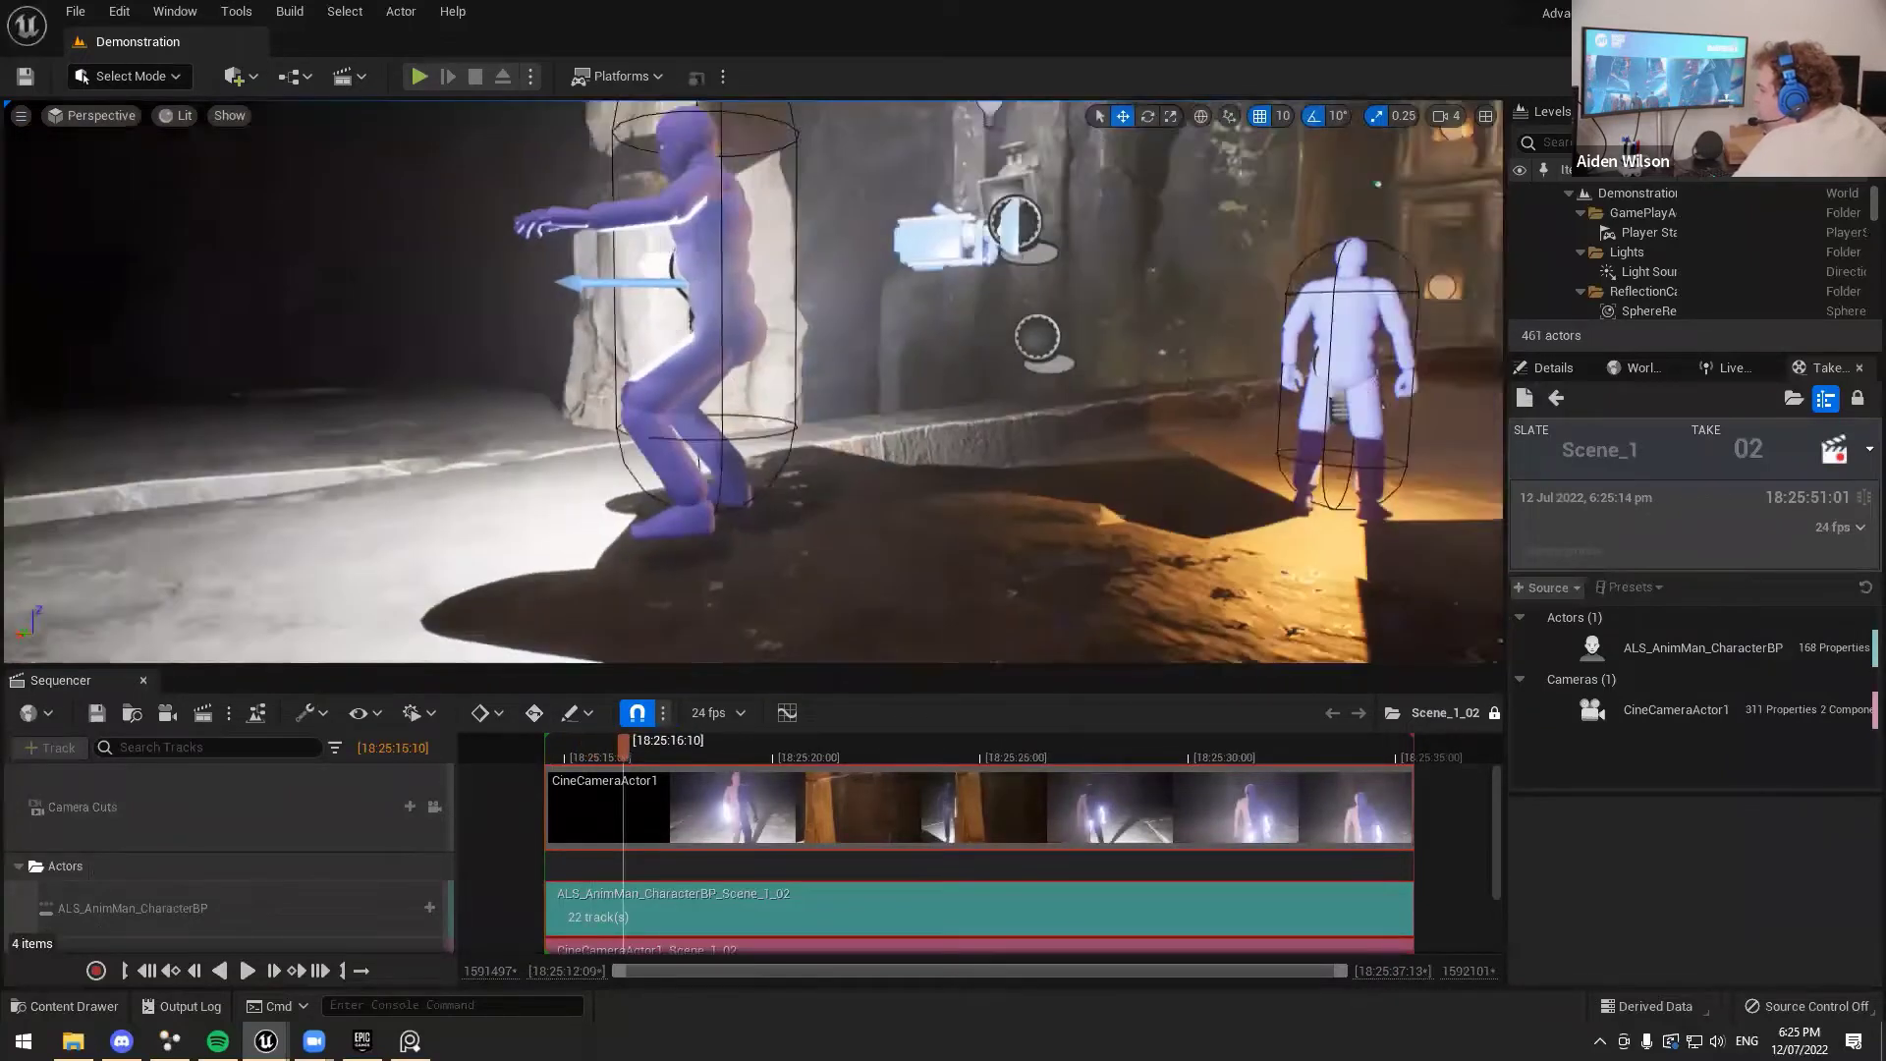
pyautogui.moveTo(668, 491); pyautogui.dragTo(747, 491, button='right')
pyautogui.moveTo(637, 748); pyautogui.dragTo(819, 744)
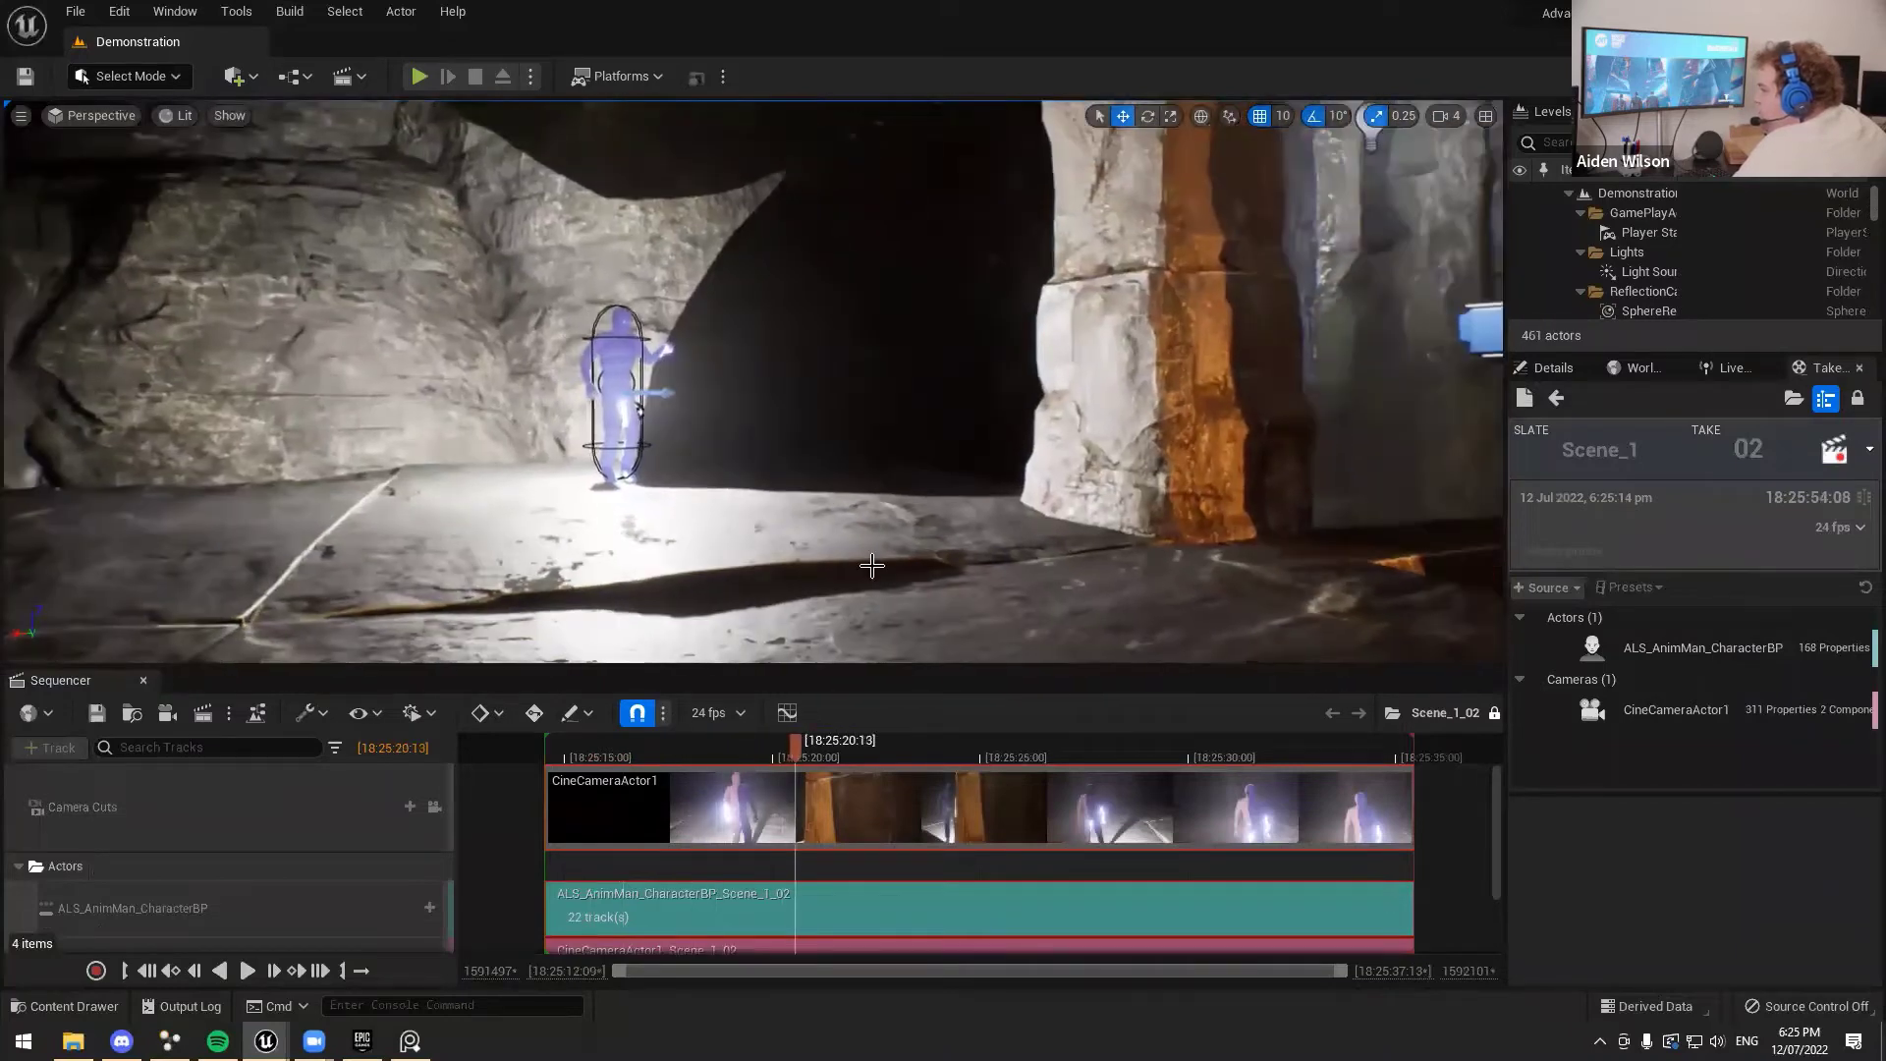
# Play back part of the take, pause it and scrub to 18:25:24:11 to examine the recorded camera and character motion up close
pyautogui.click(248, 970)
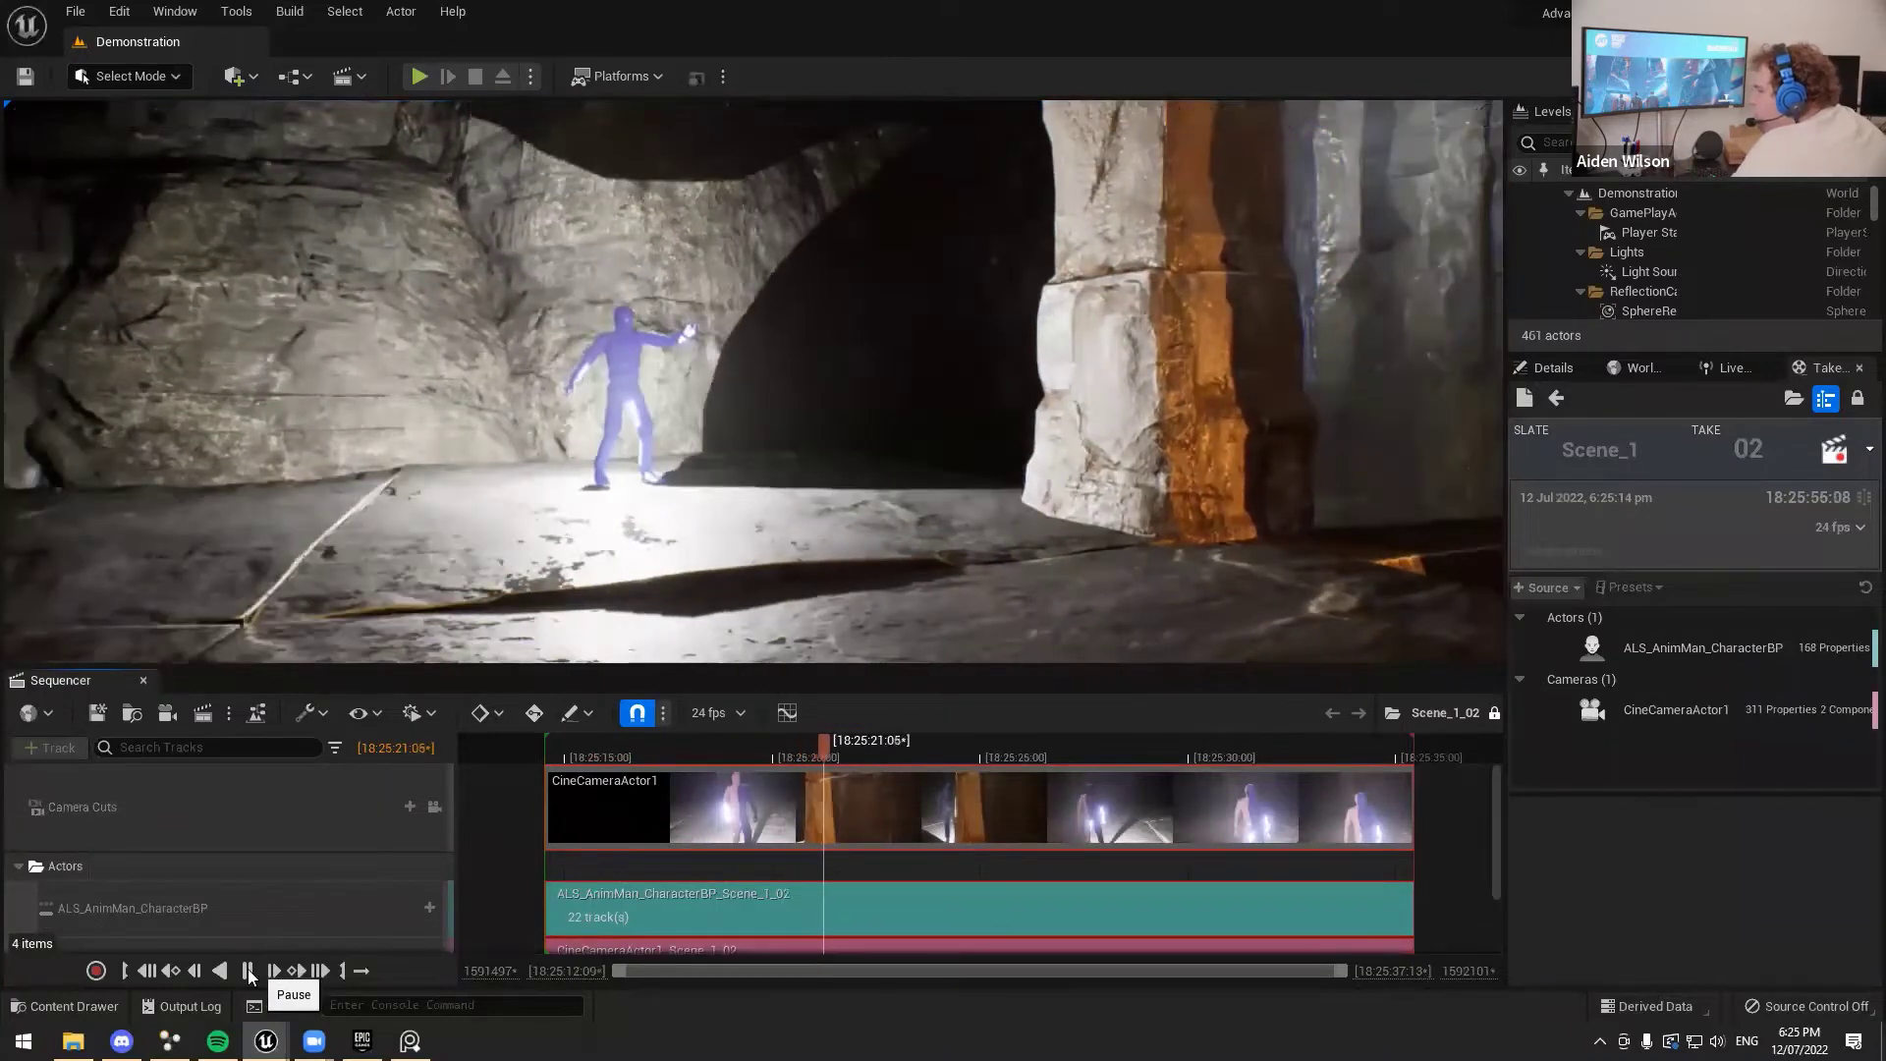
pyautogui.click(246, 971)
pyautogui.moveTo(564, 558); pyautogui.dragTo(524, 585, button='right')
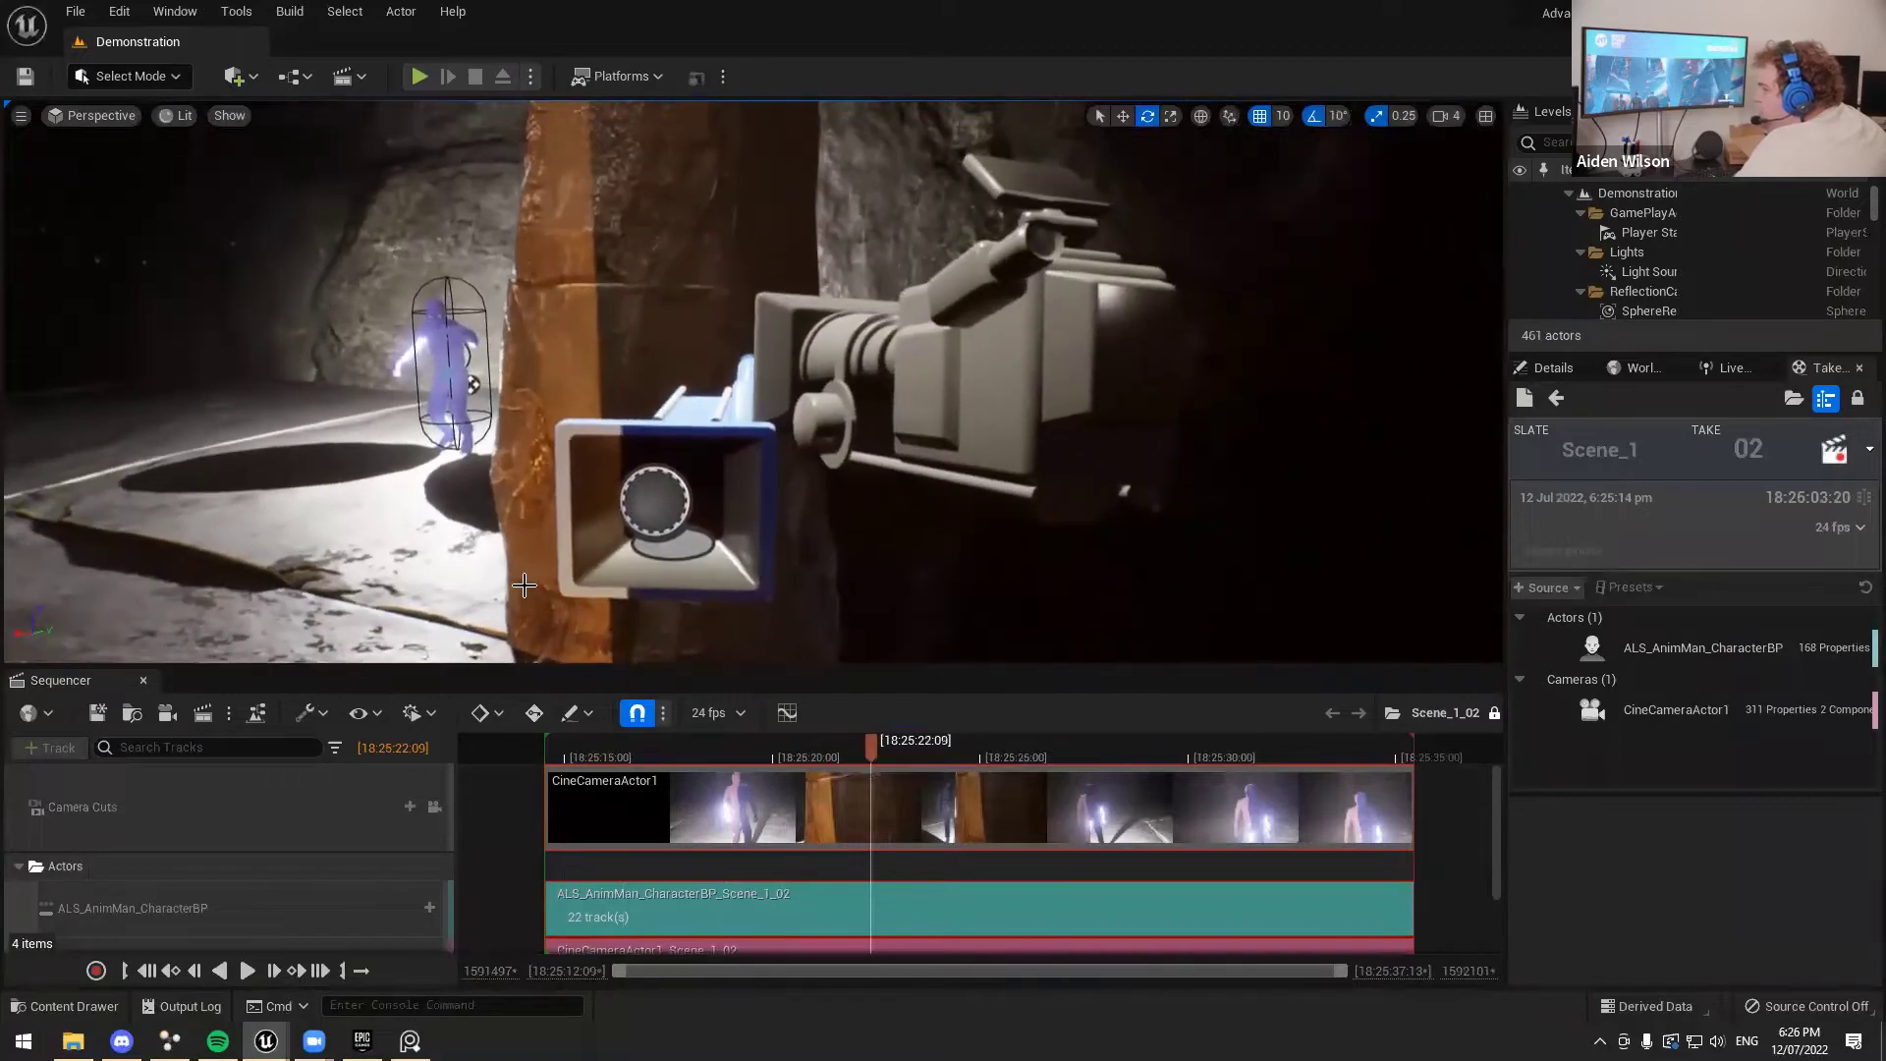
pyautogui.click(880, 748)
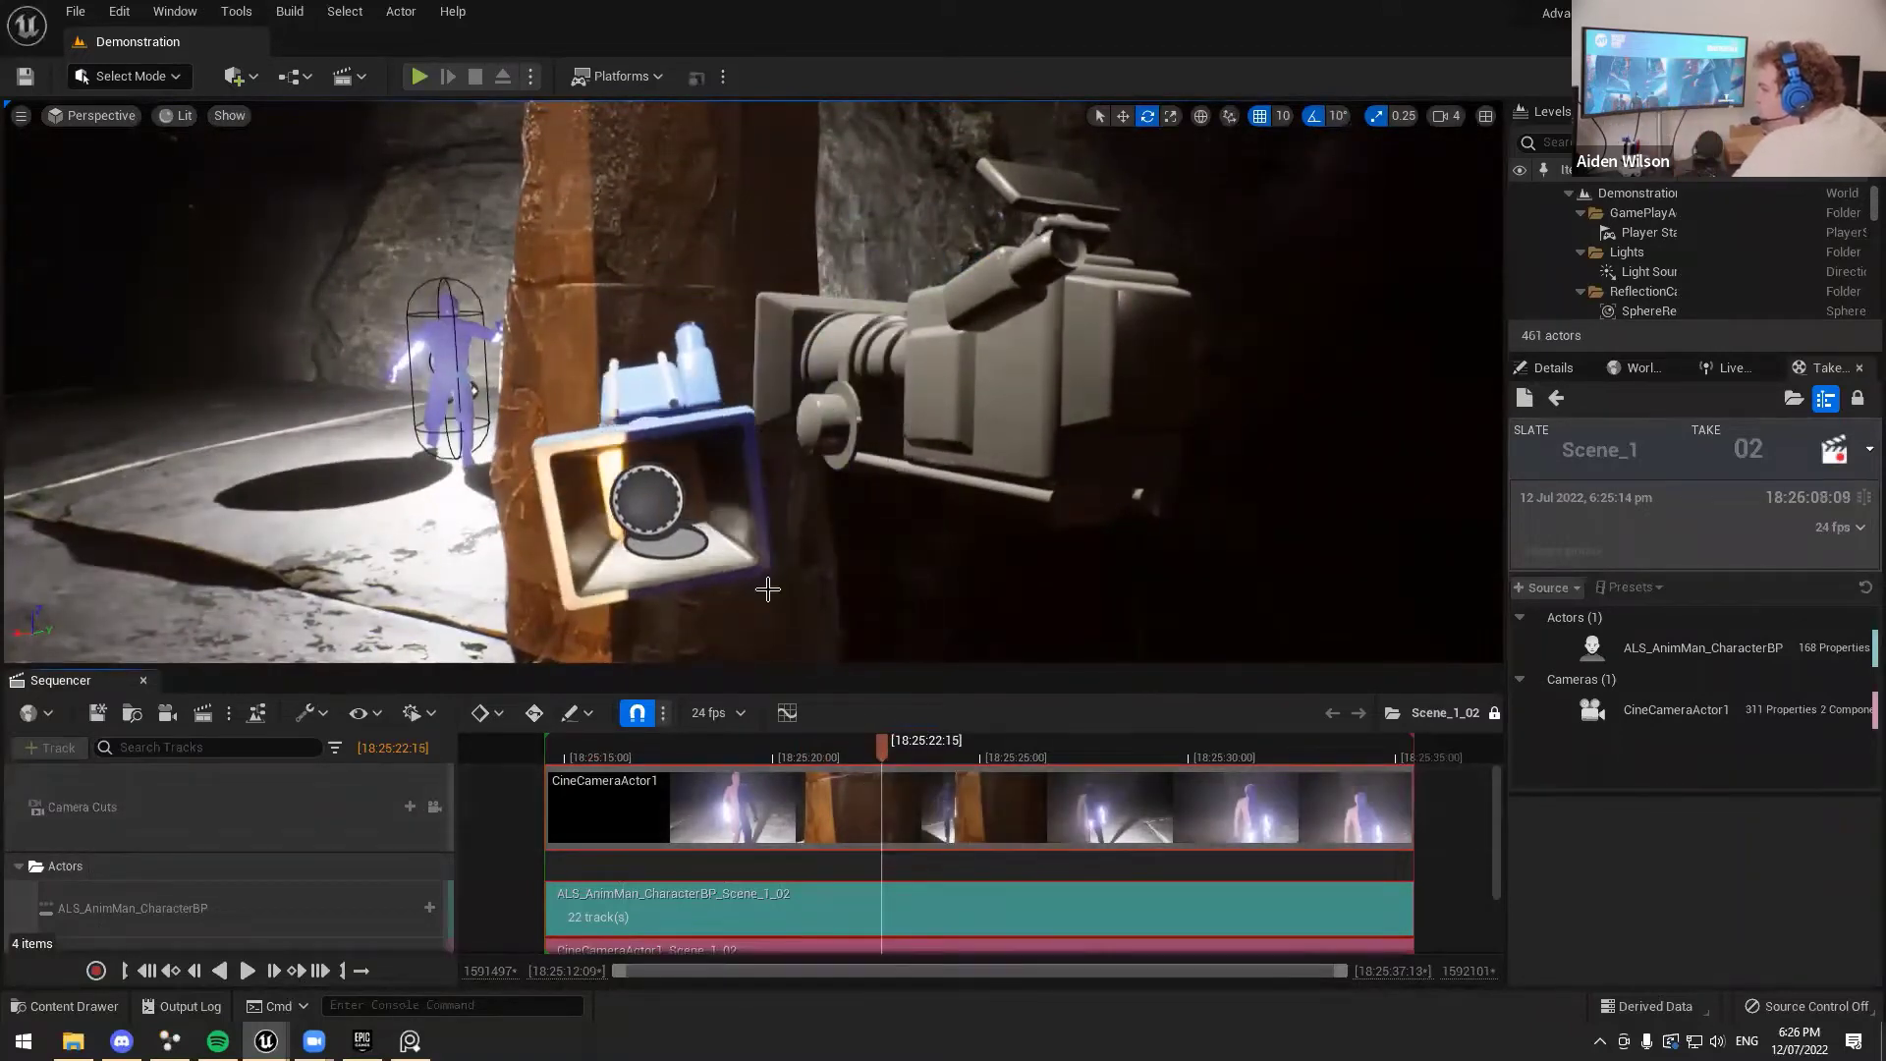
pyautogui.moveTo(882, 737); pyautogui.dragTo(959, 748)
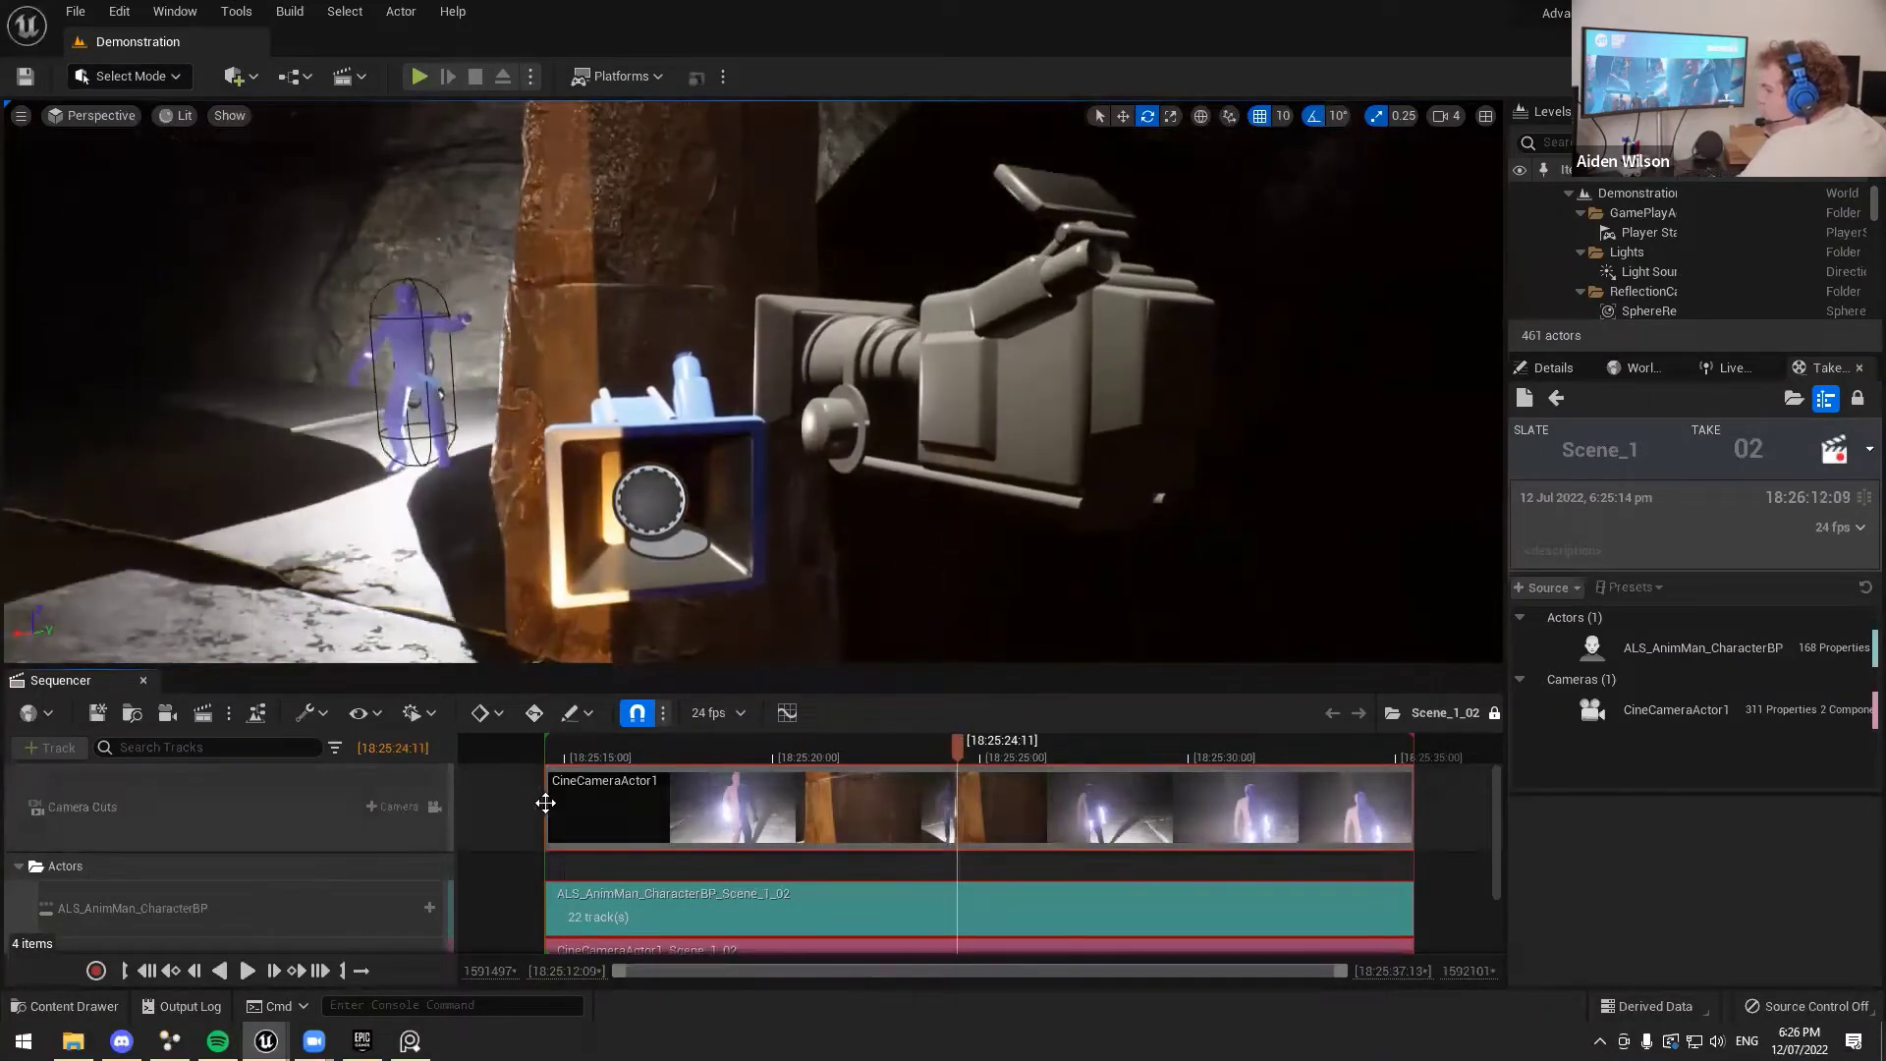
# Lock the viewport to the Camera Cuts track and scrub to 18:25:28:11 to view the take through the recorded camera
pyautogui.click(435, 804)
pyautogui.moveTo(963, 752); pyautogui.dragTo(1124, 707)
pyautogui.scroll(-1, 108, 892)
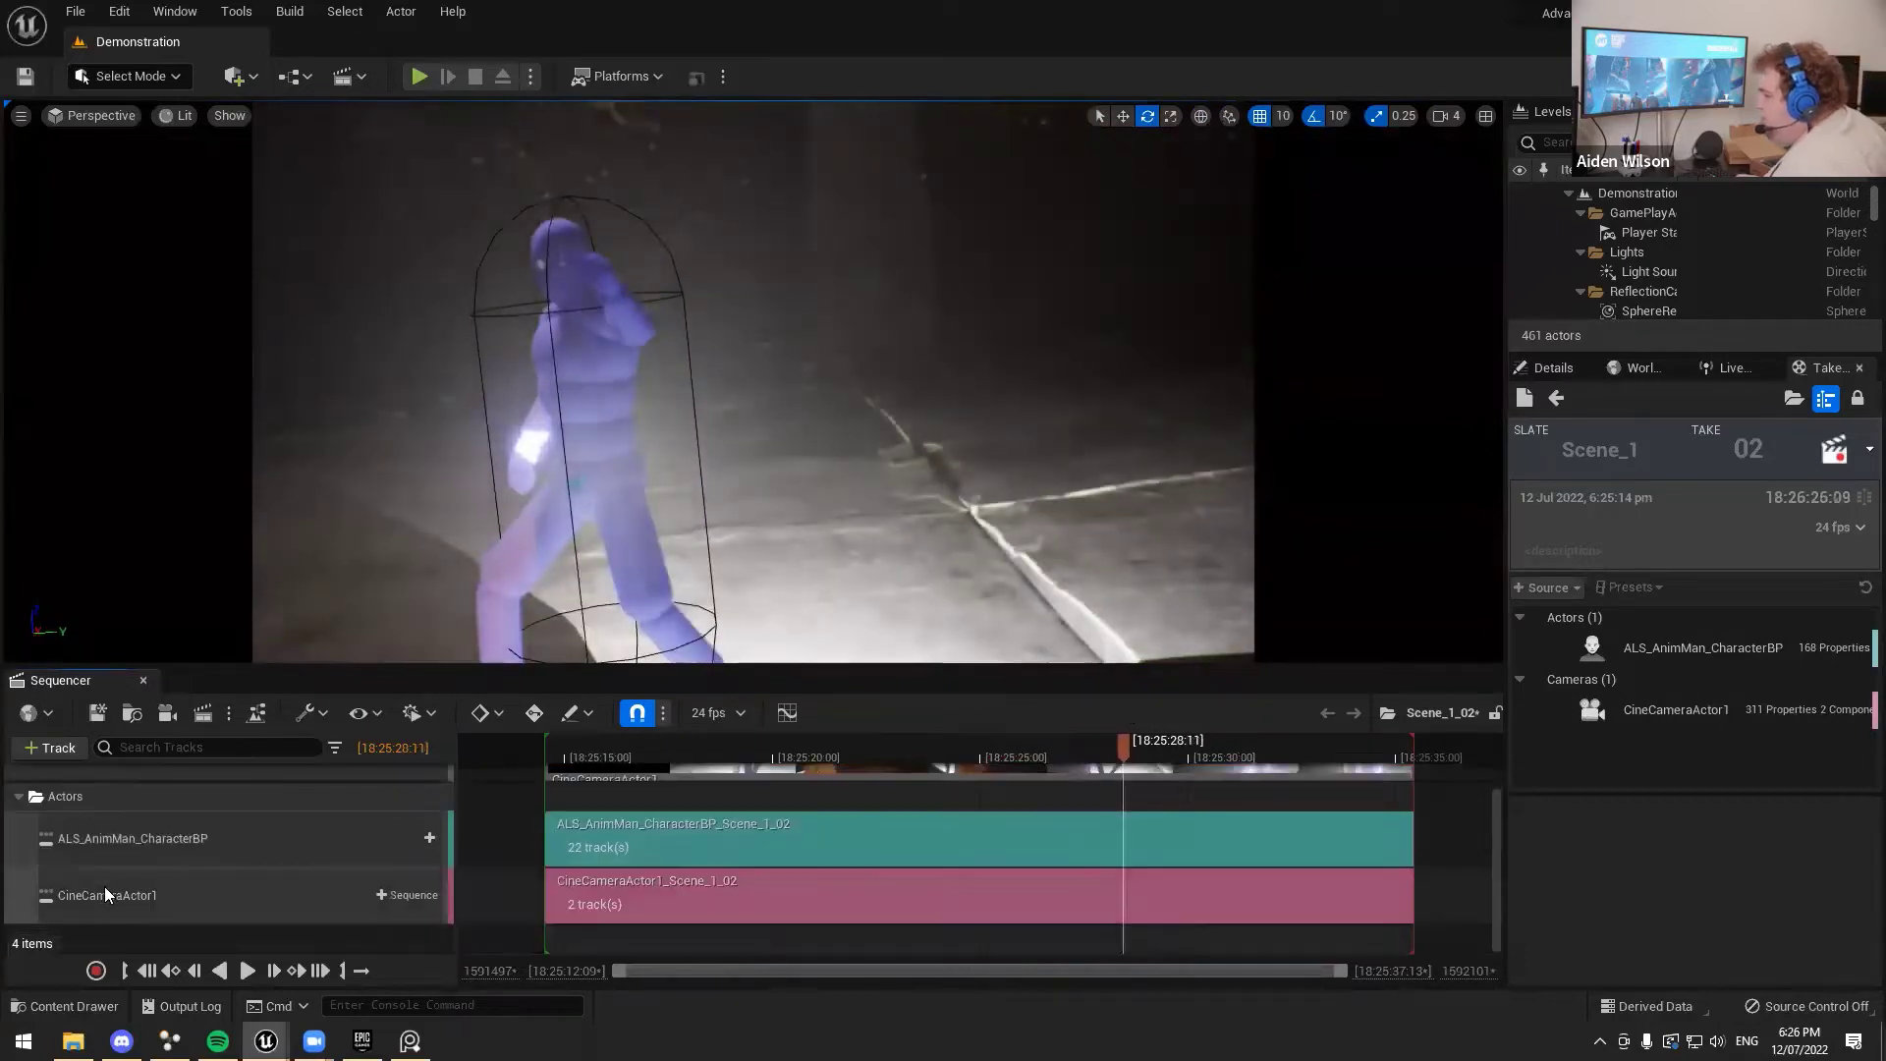
# Open the CineCameraActor1 subsequence of the take, select the recorded camera and show its details
pyautogui.click(565, 840)
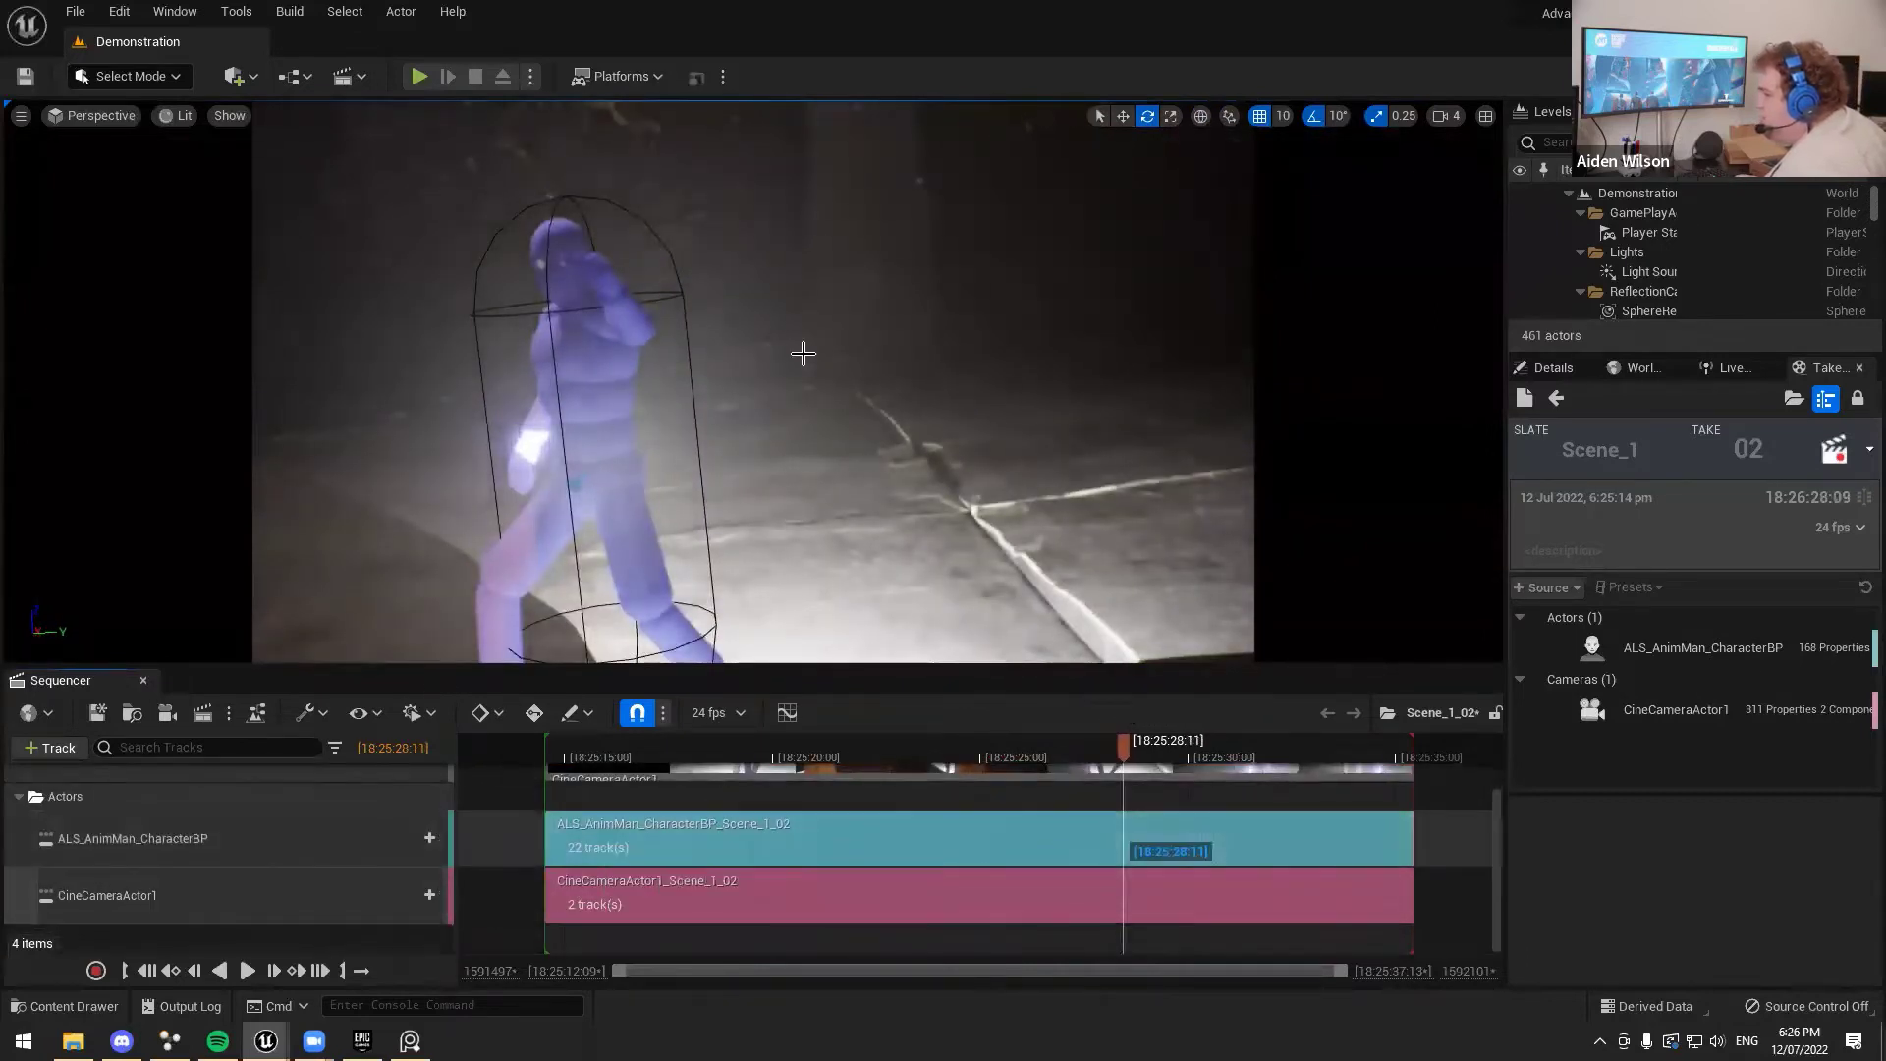
pyautogui.scroll(1, 346, 752)
pyautogui.click(430, 830)
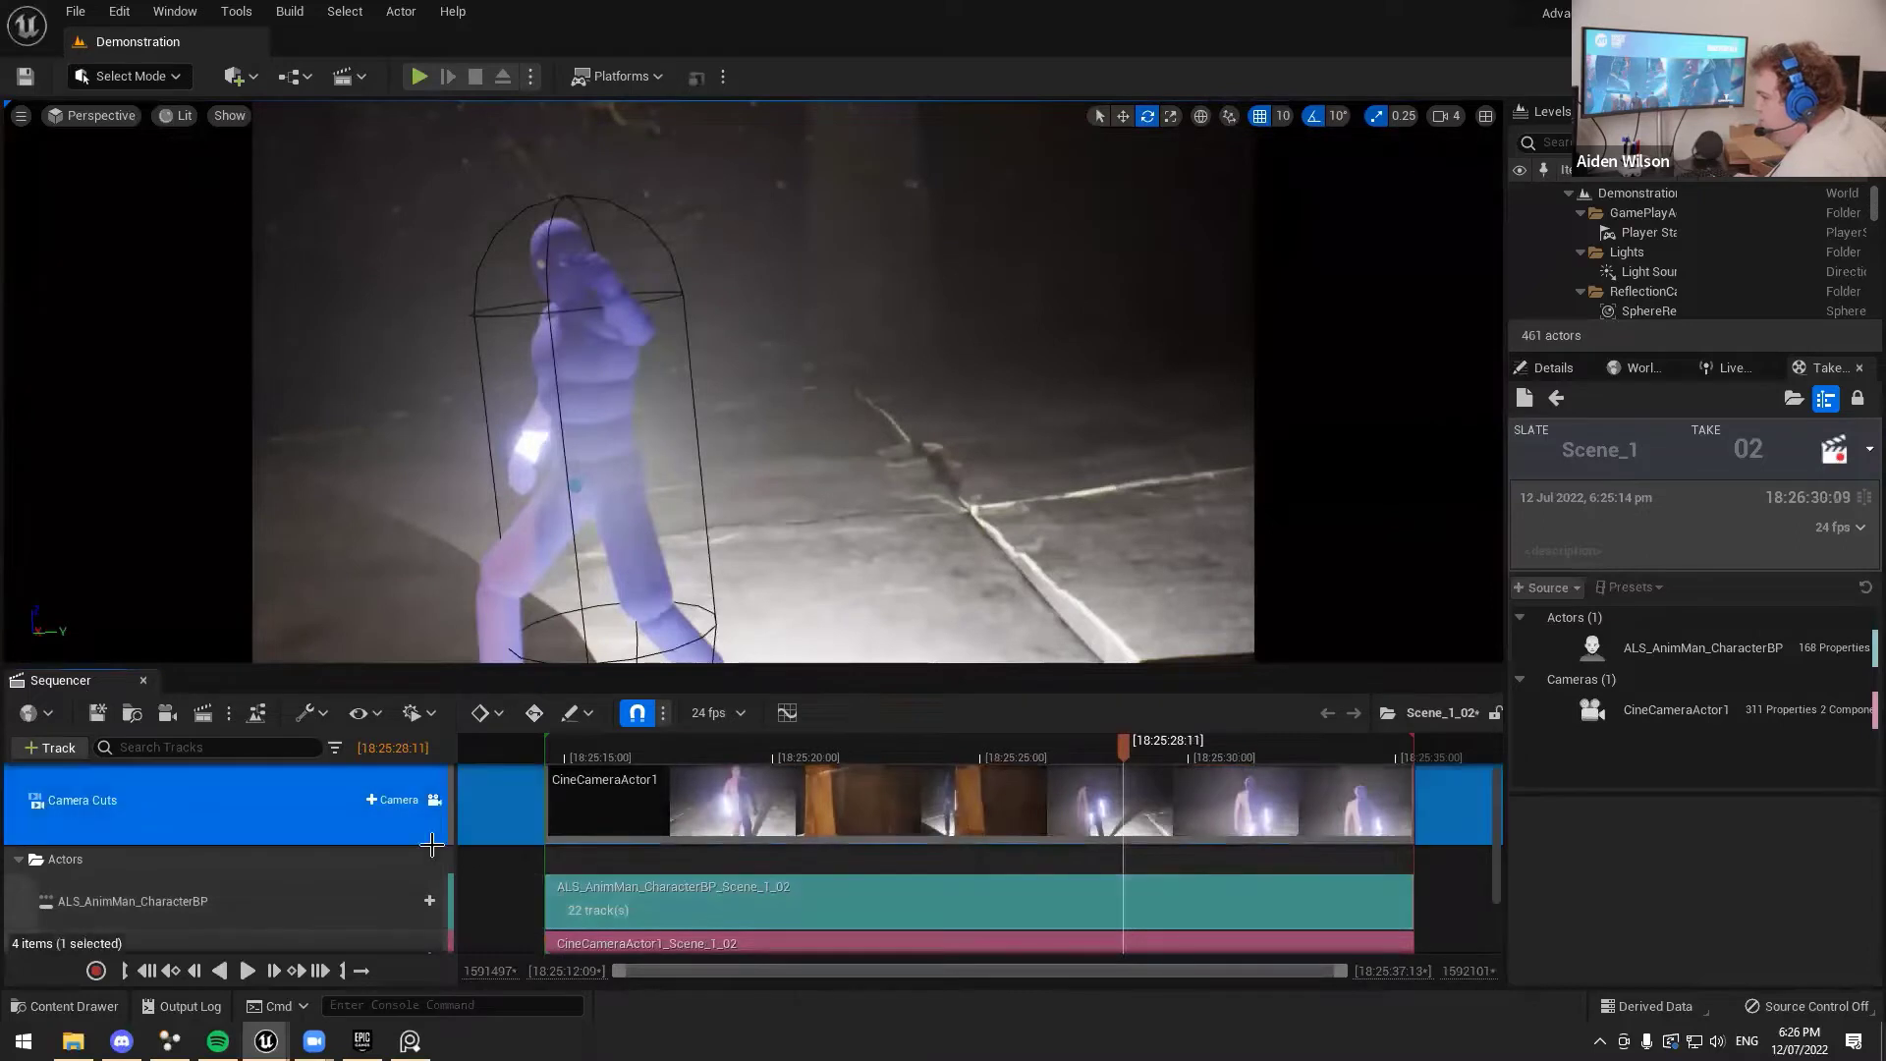
pyautogui.scroll(-1, 321, 877)
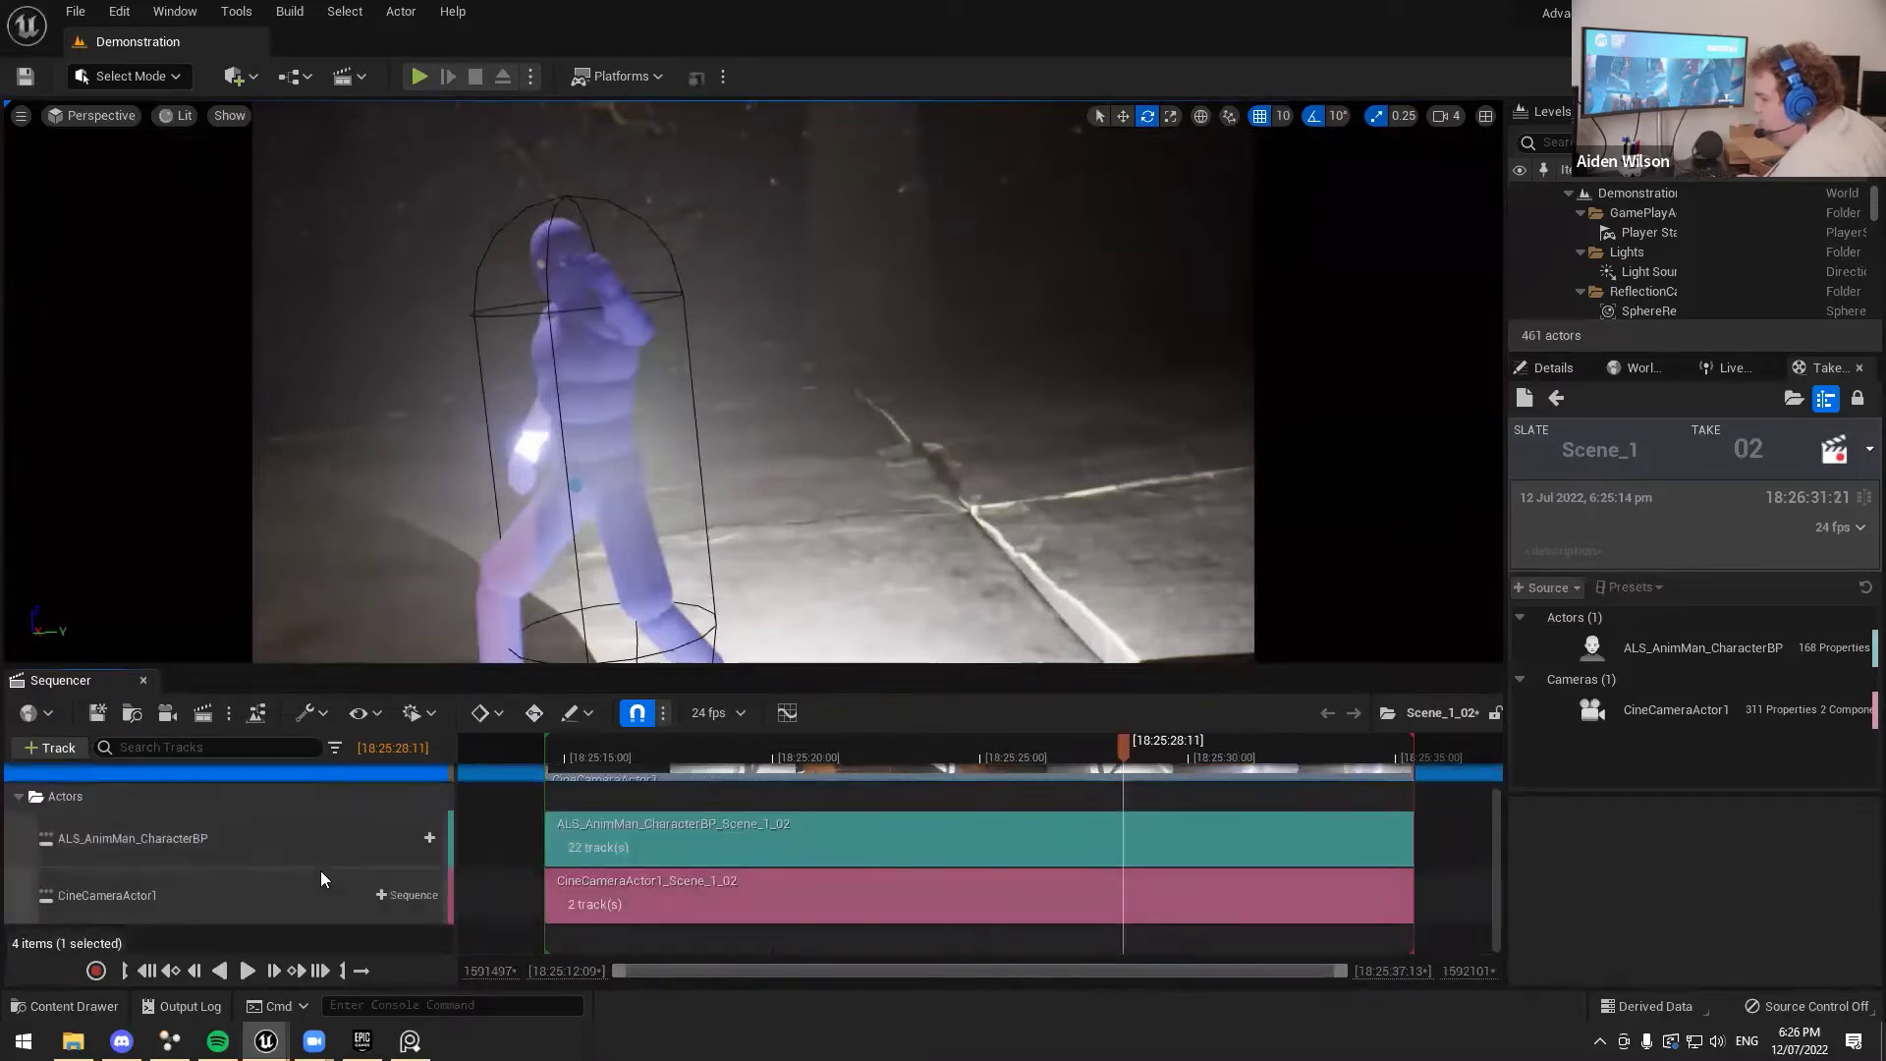
pyautogui.click(197, 851)
pyautogui.doubleClick(214, 904)
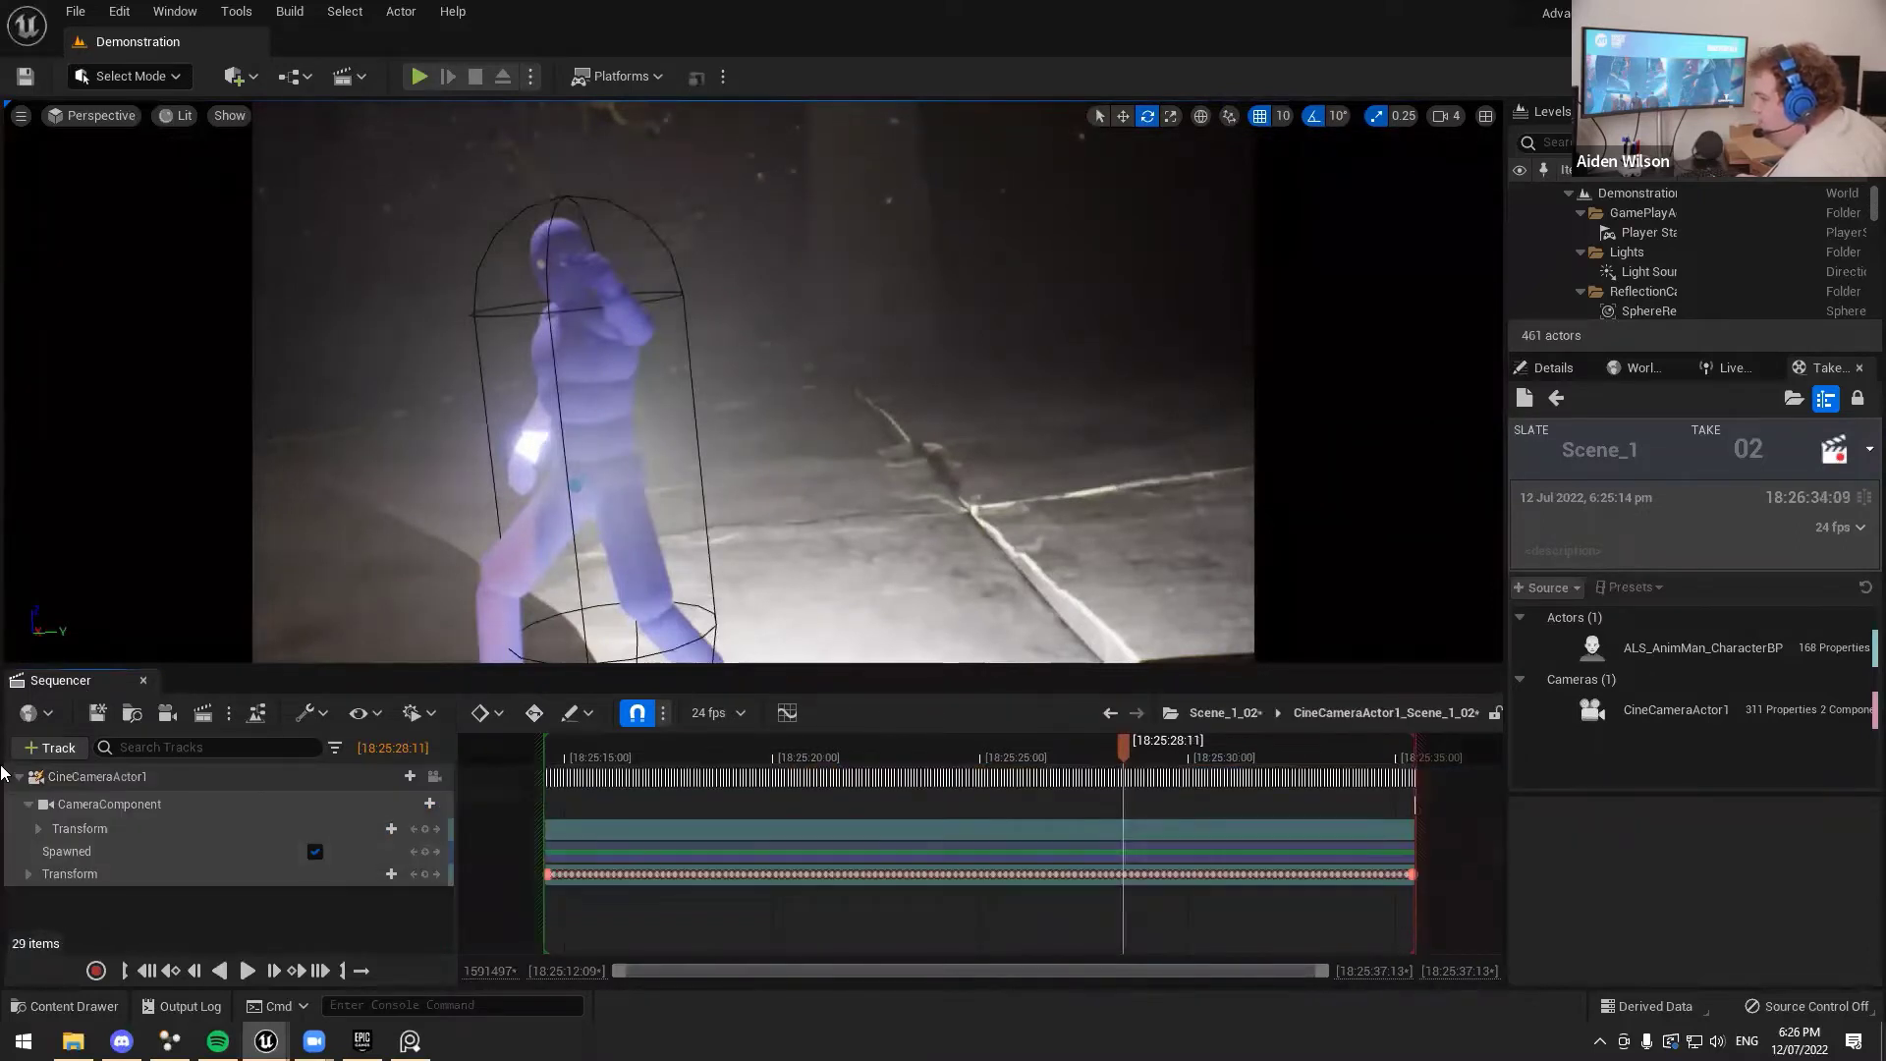
pyautogui.click(87, 776)
pyautogui.click(1552, 367)
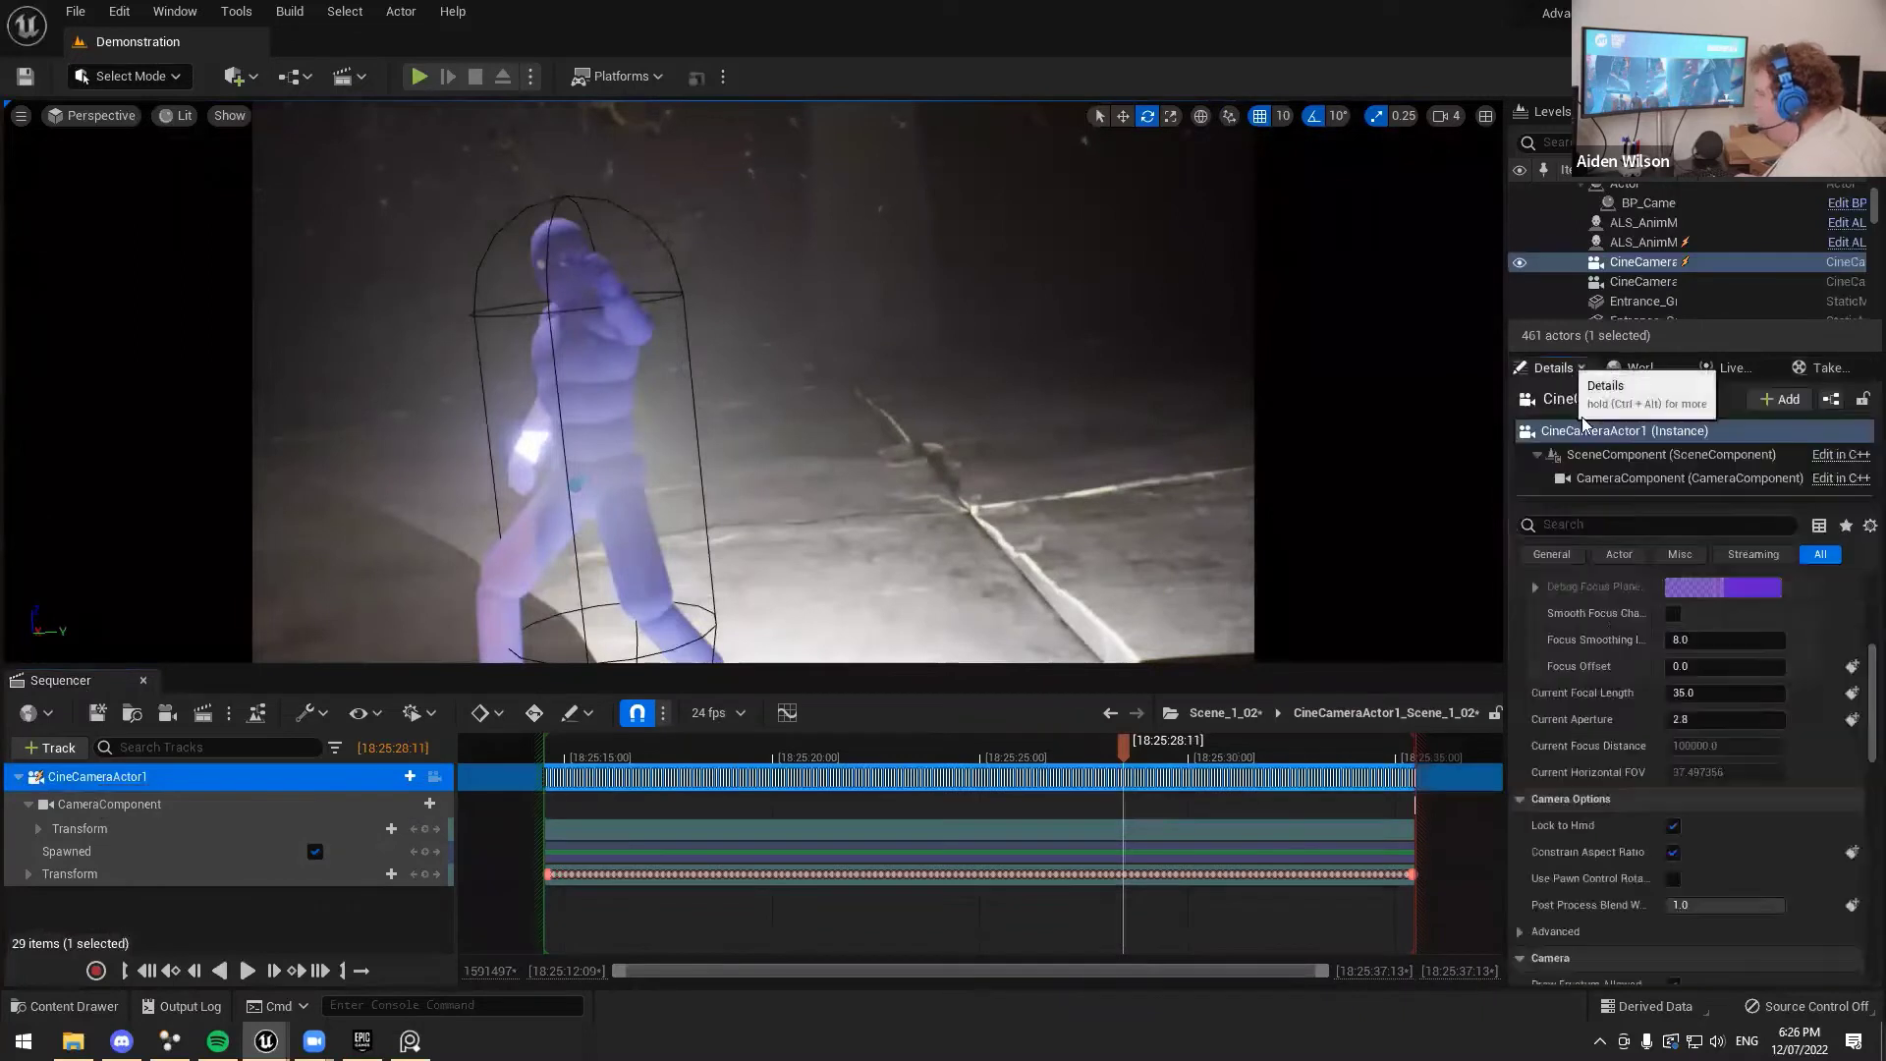
# Set the recorded camera's focal length to 50 and its manual focus distance to about 468 cm, using the debug focus plane as a guide
pyautogui.scroll(-2, 1691, 626)
pyautogui.scroll(2, 1692, 608)
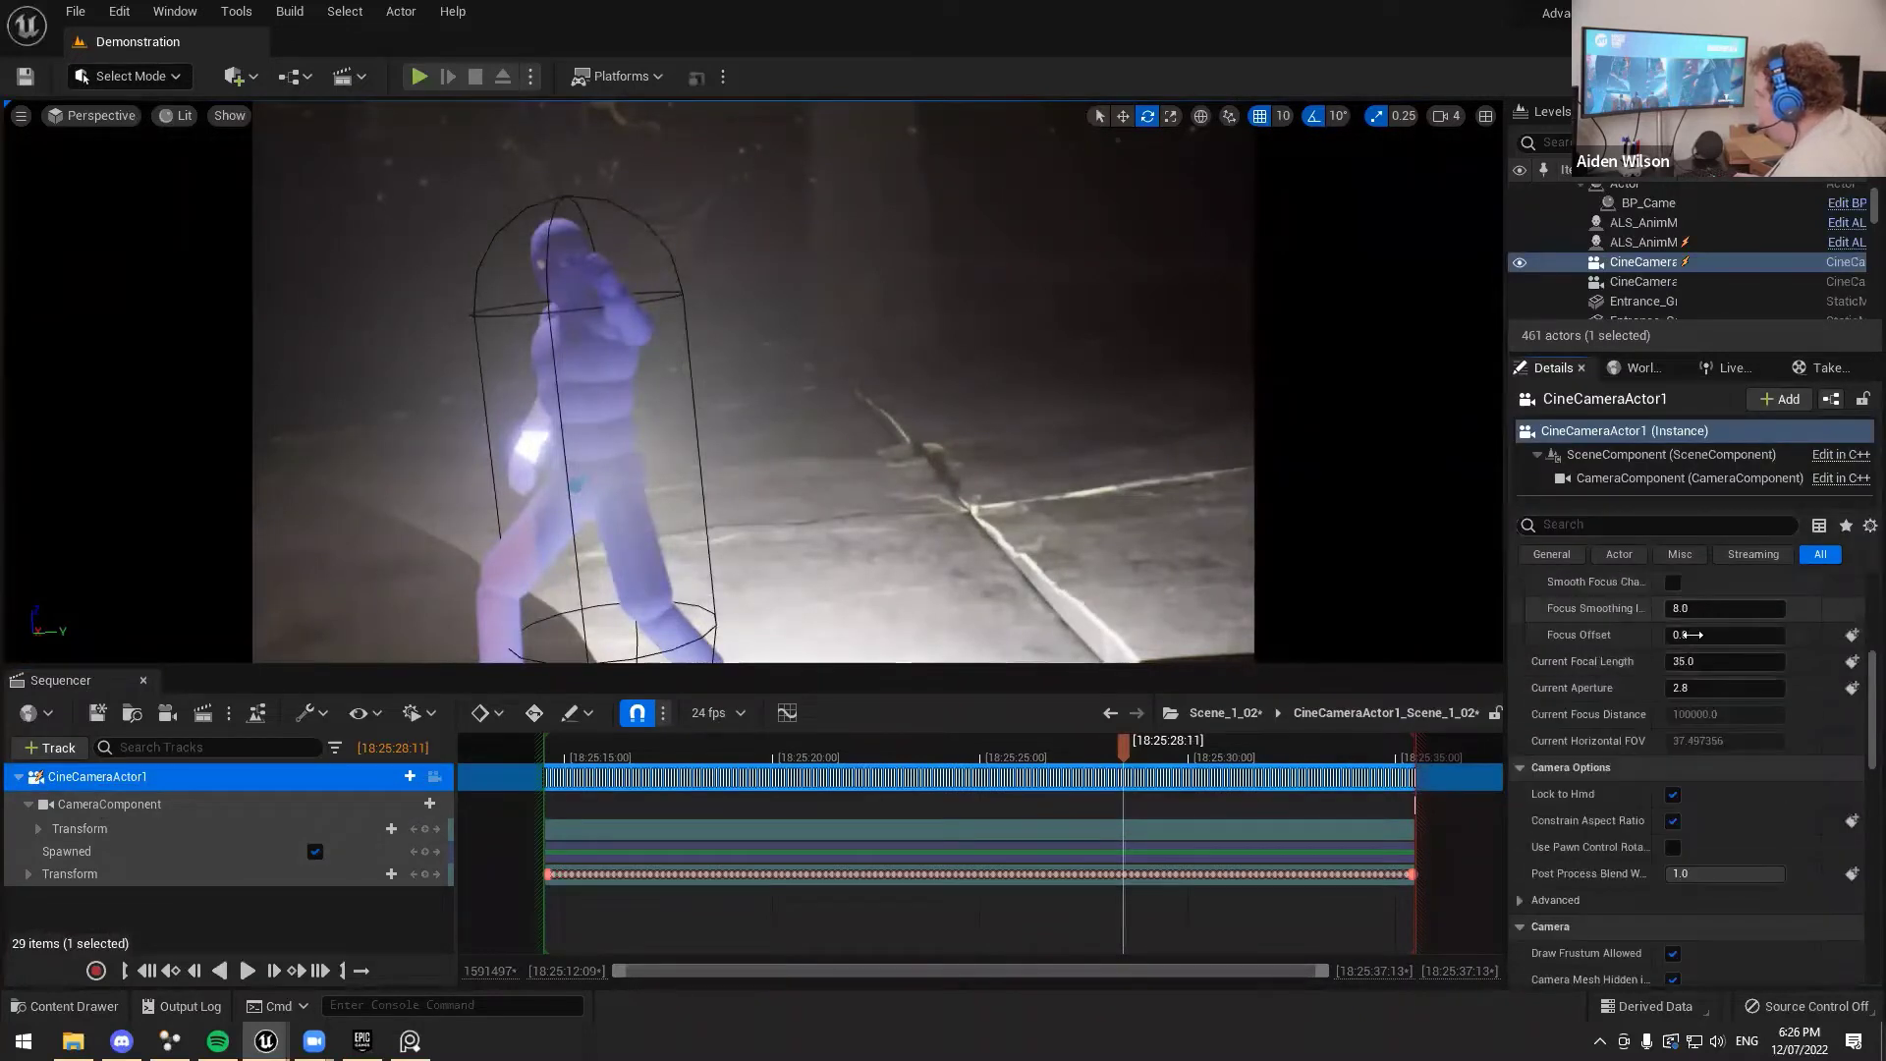
pyautogui.moveTo(1682, 661); pyautogui.dragTo(1684, 661)
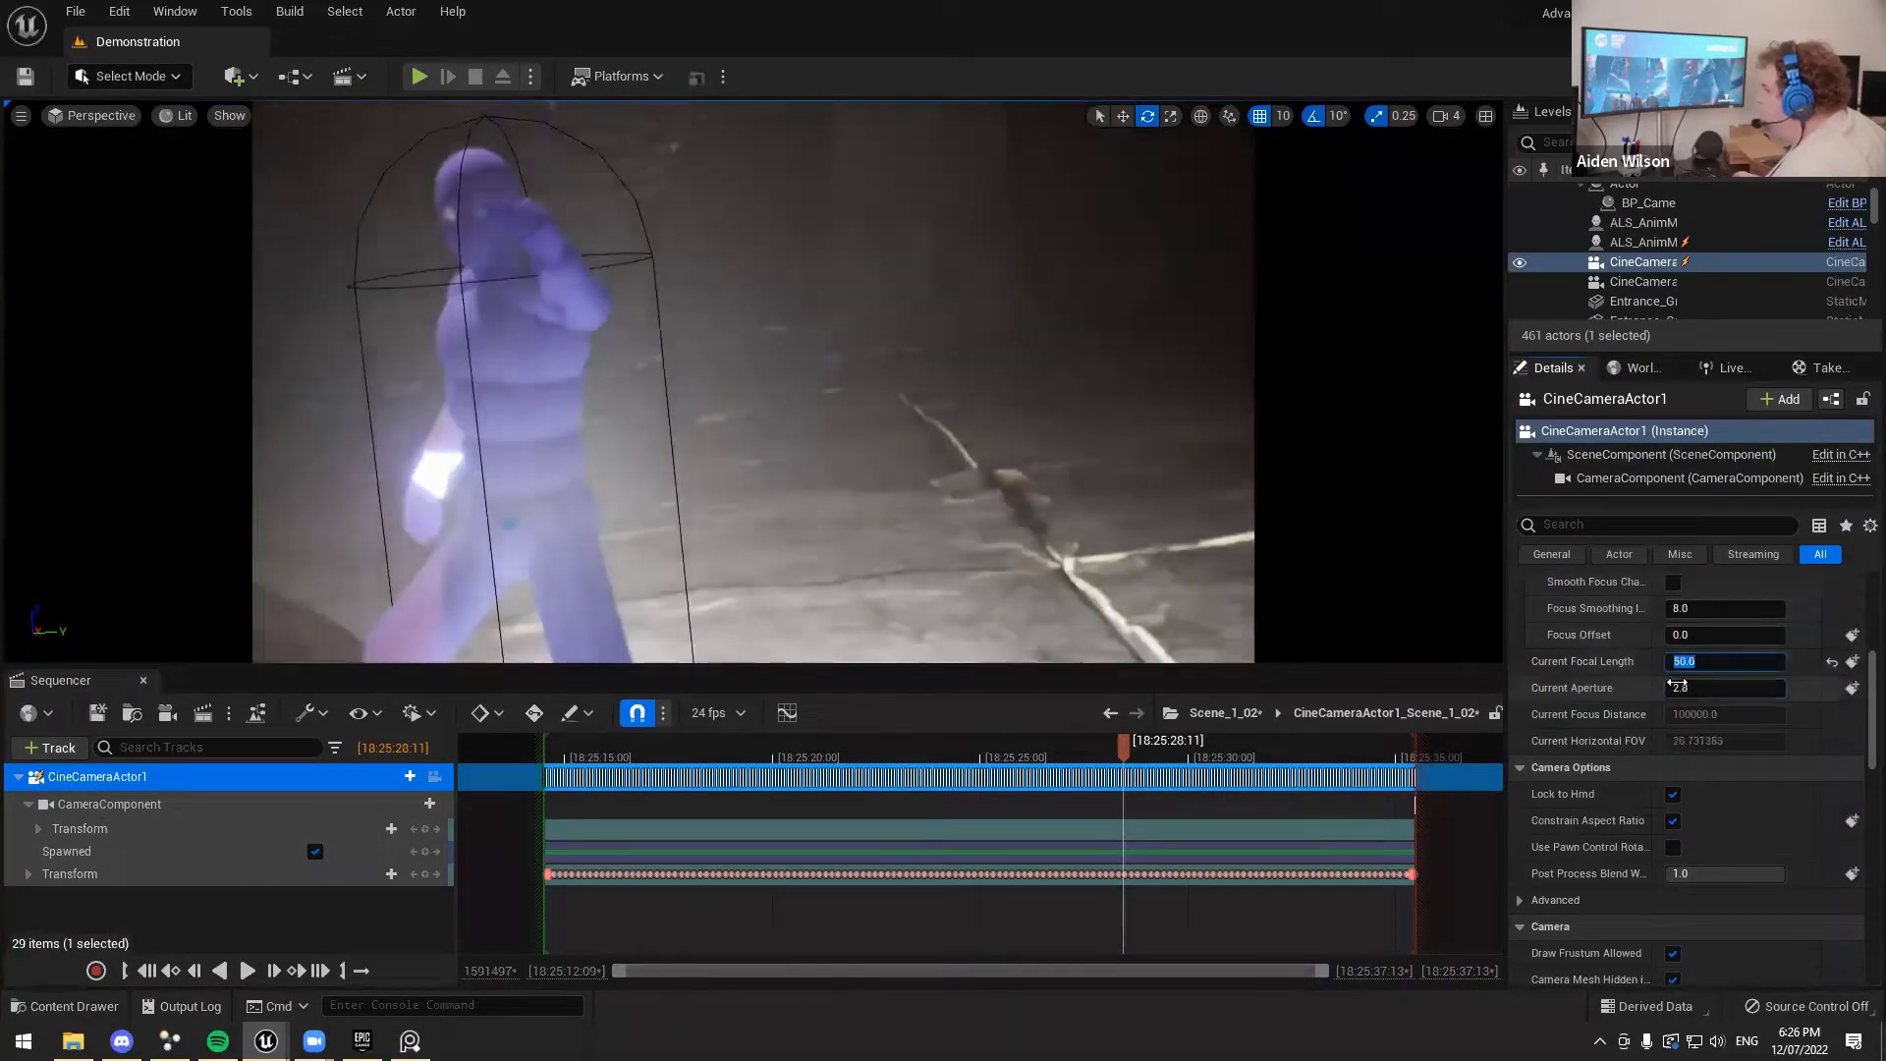
pyautogui.scroll(4, 1638, 663)
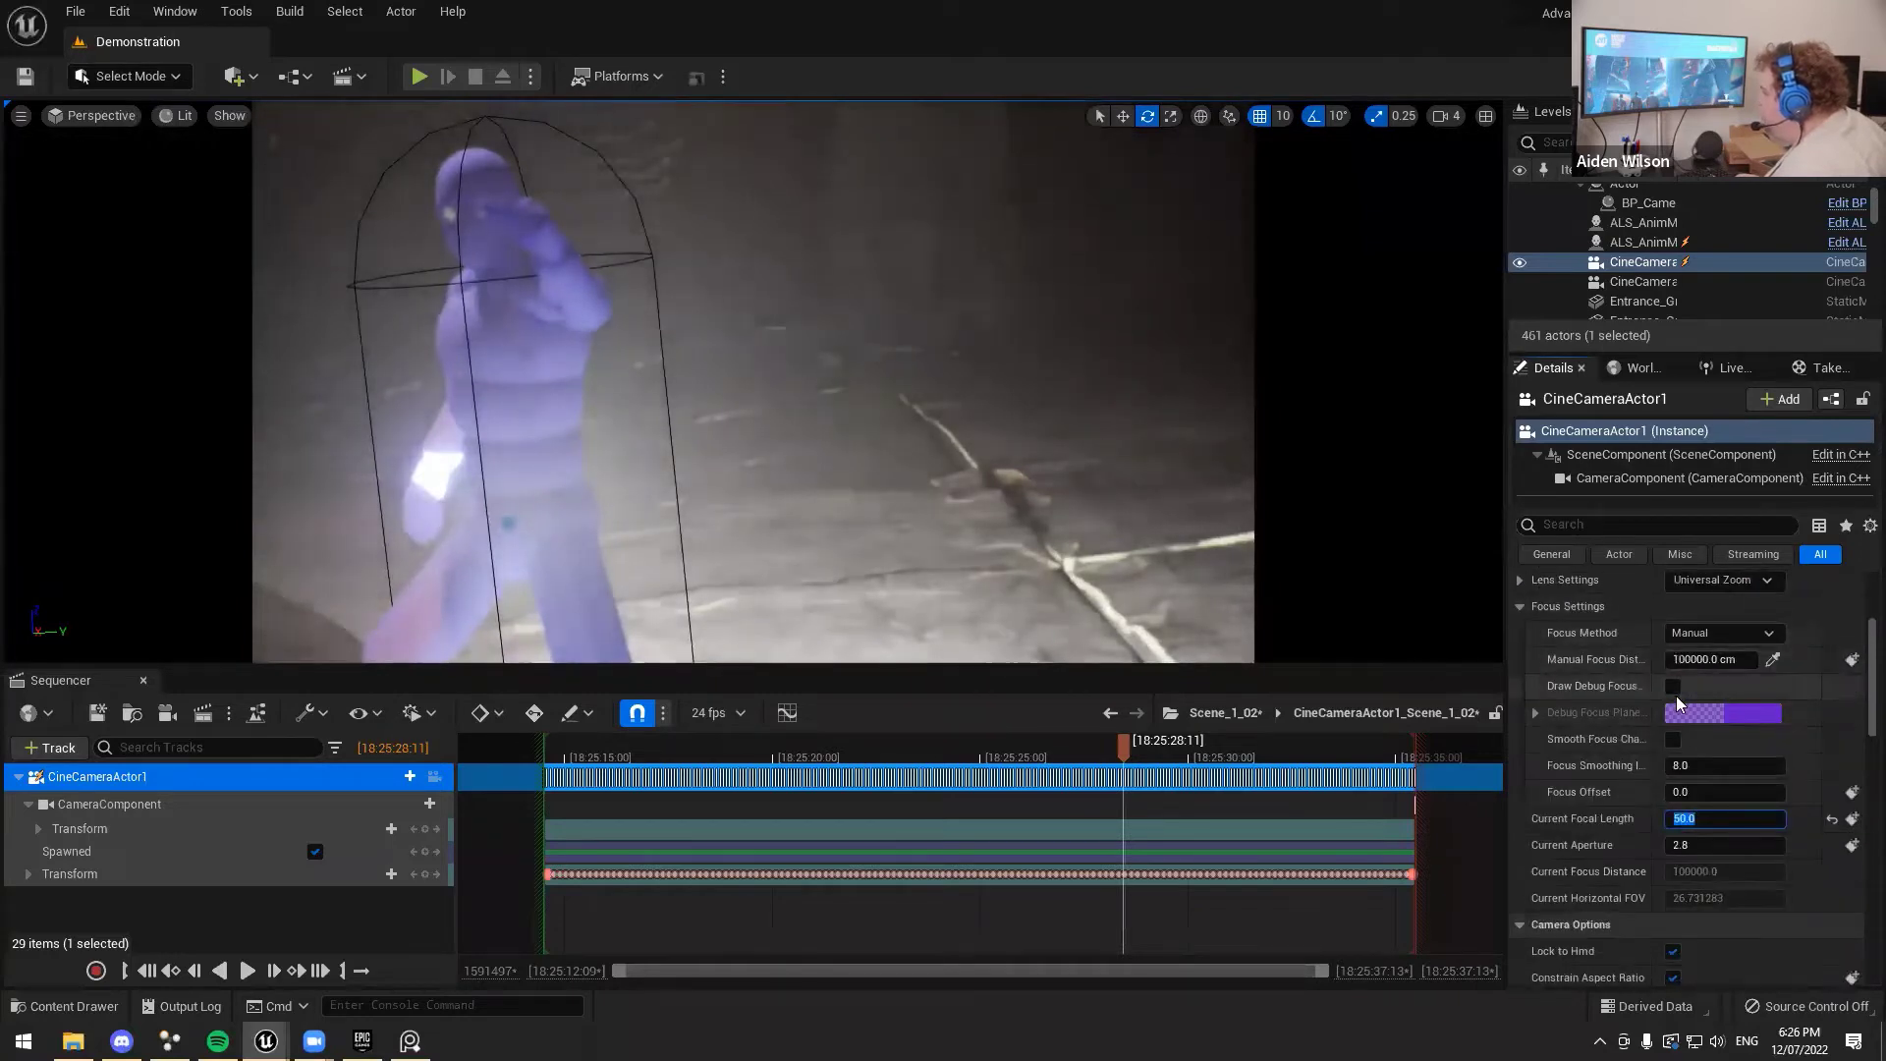
pyautogui.moveTo(1714, 659); pyautogui.dragTo(1678, 659)
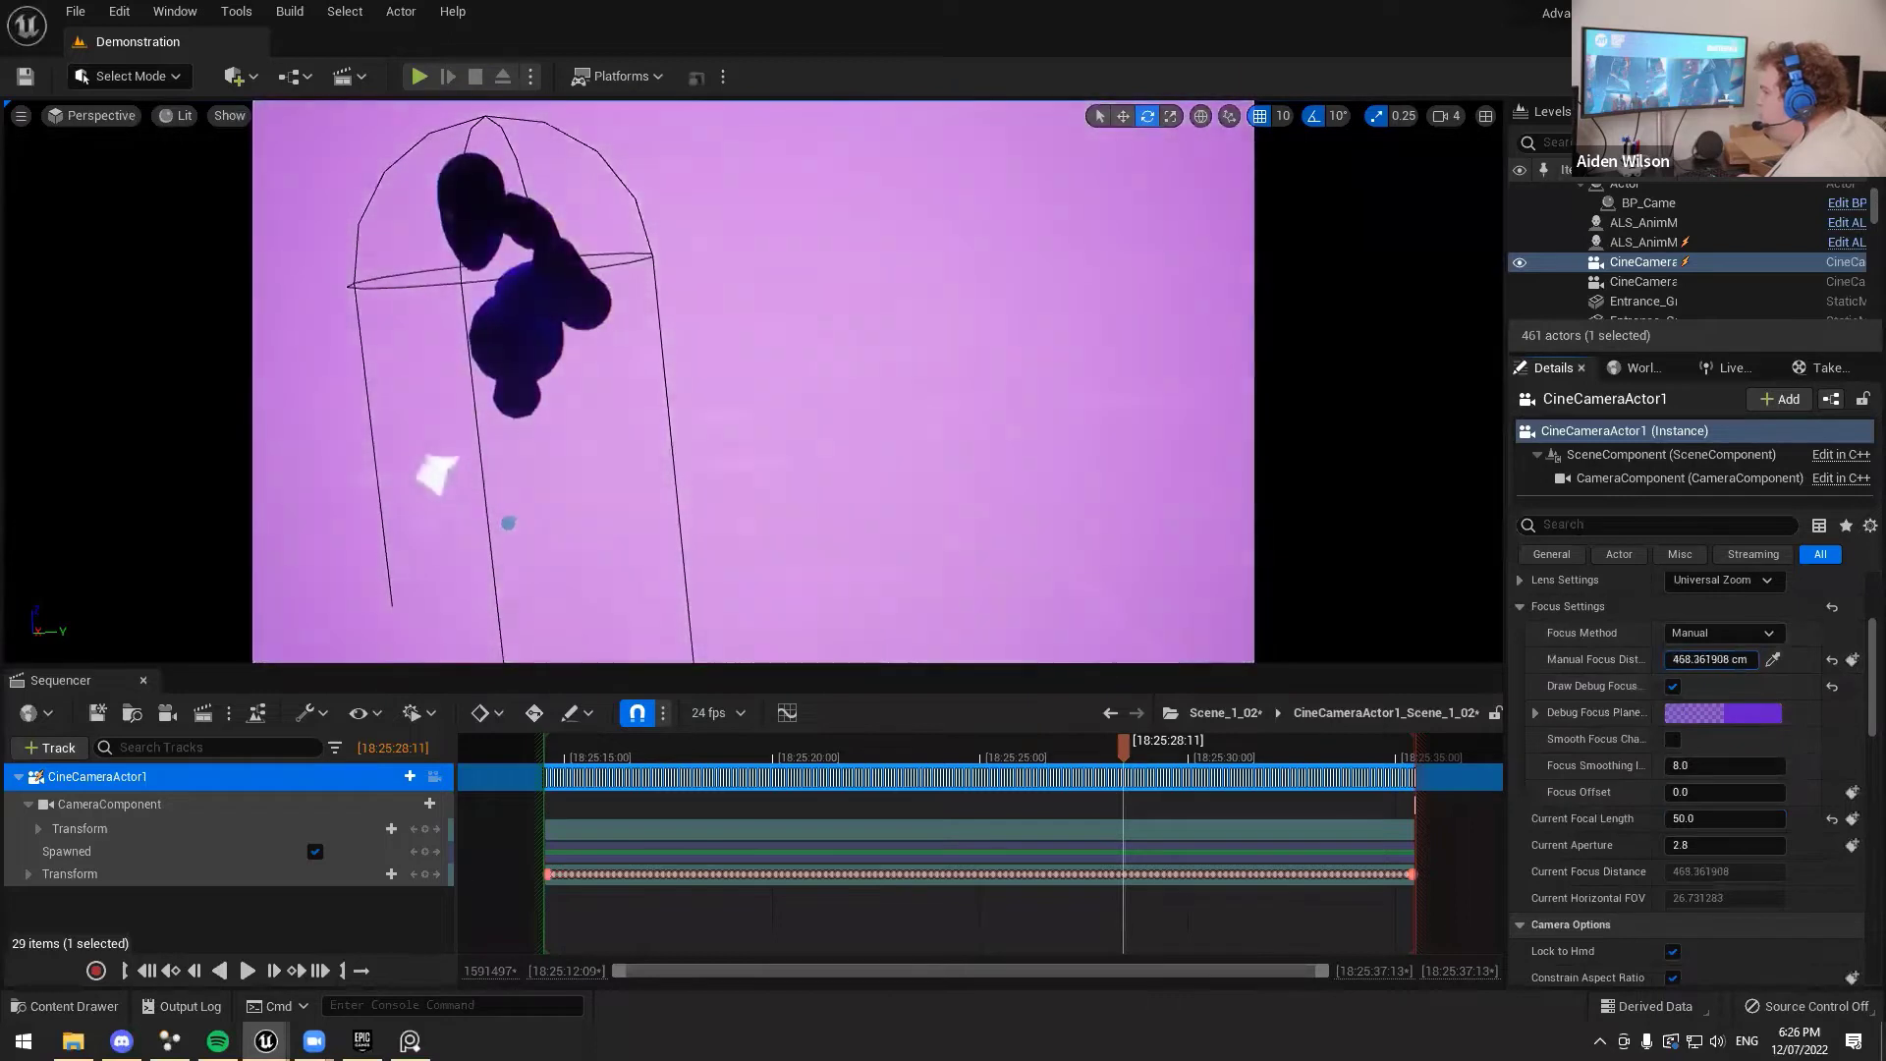
pyautogui.click(1672, 685)
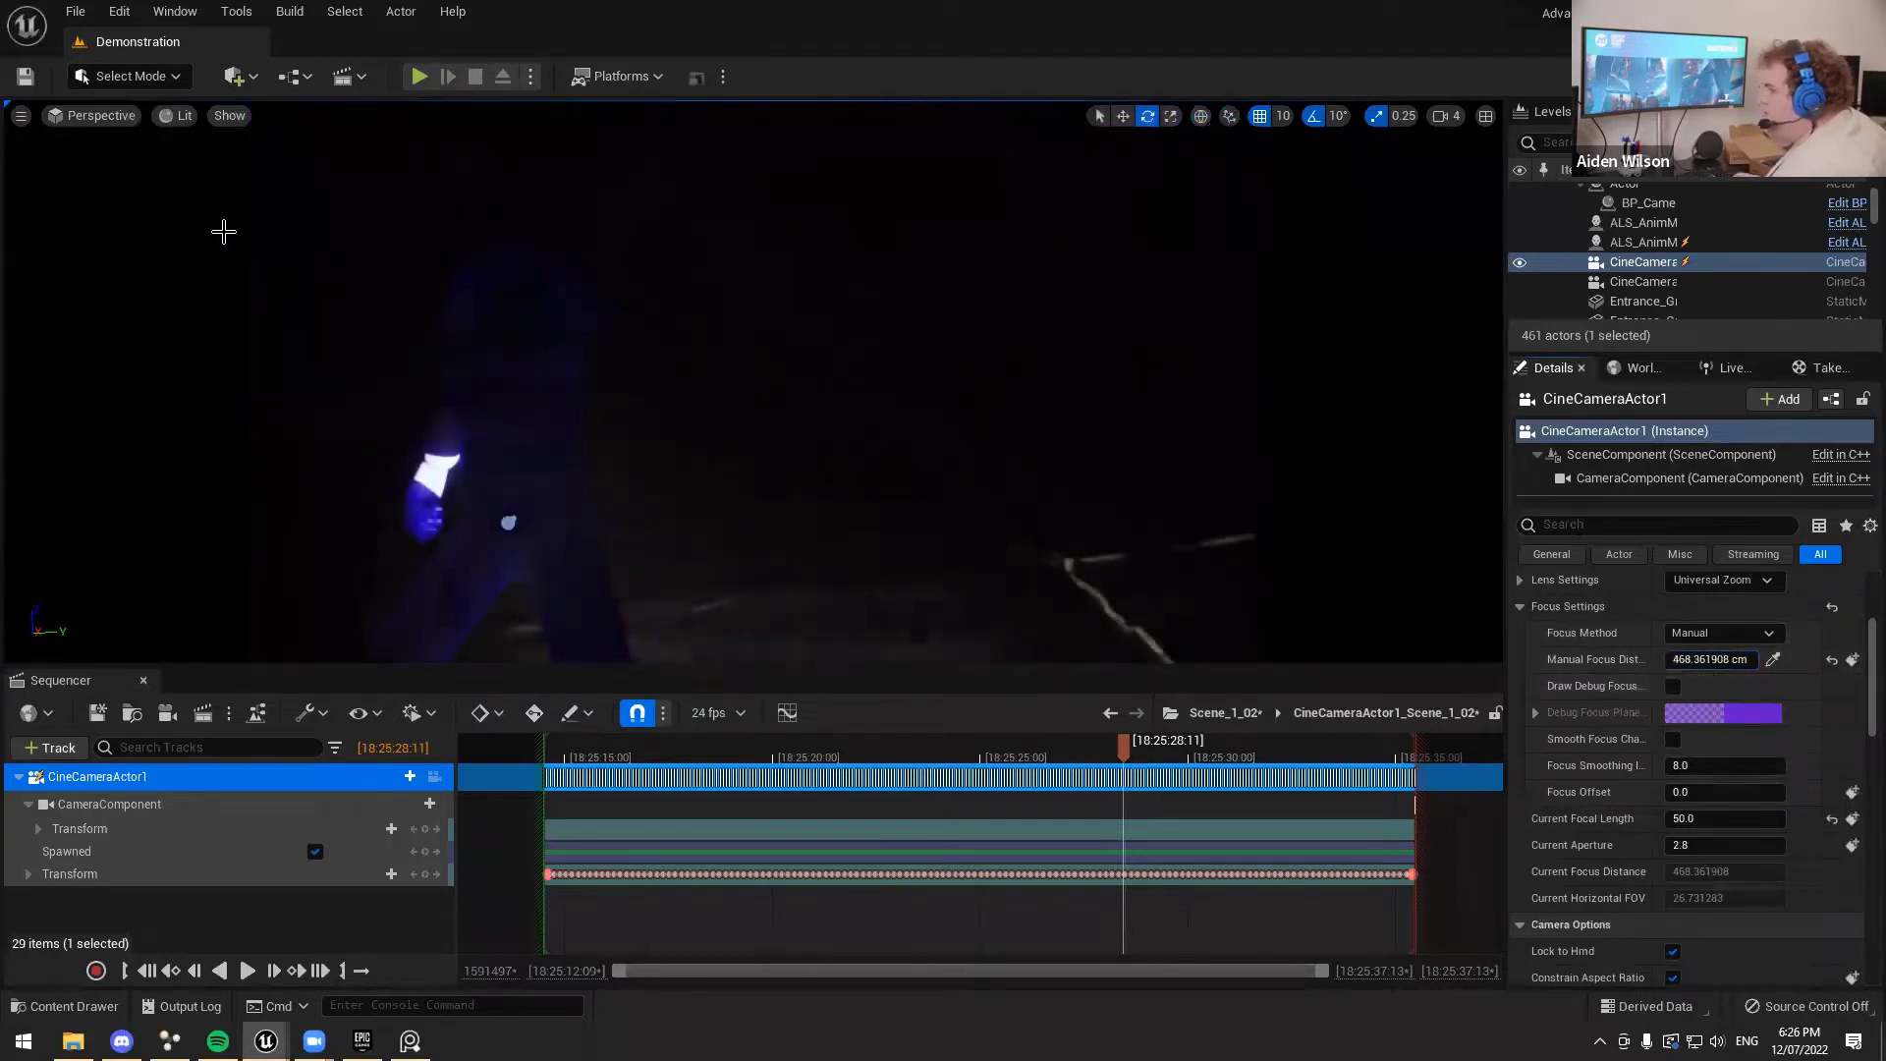
# Scrub the take to 18:25:30:20 and readjust the camera's manual focus distance to the character with the debug focus plane
pyautogui.moveTo(1109, 756); pyautogui.dragTo(1226, 768)
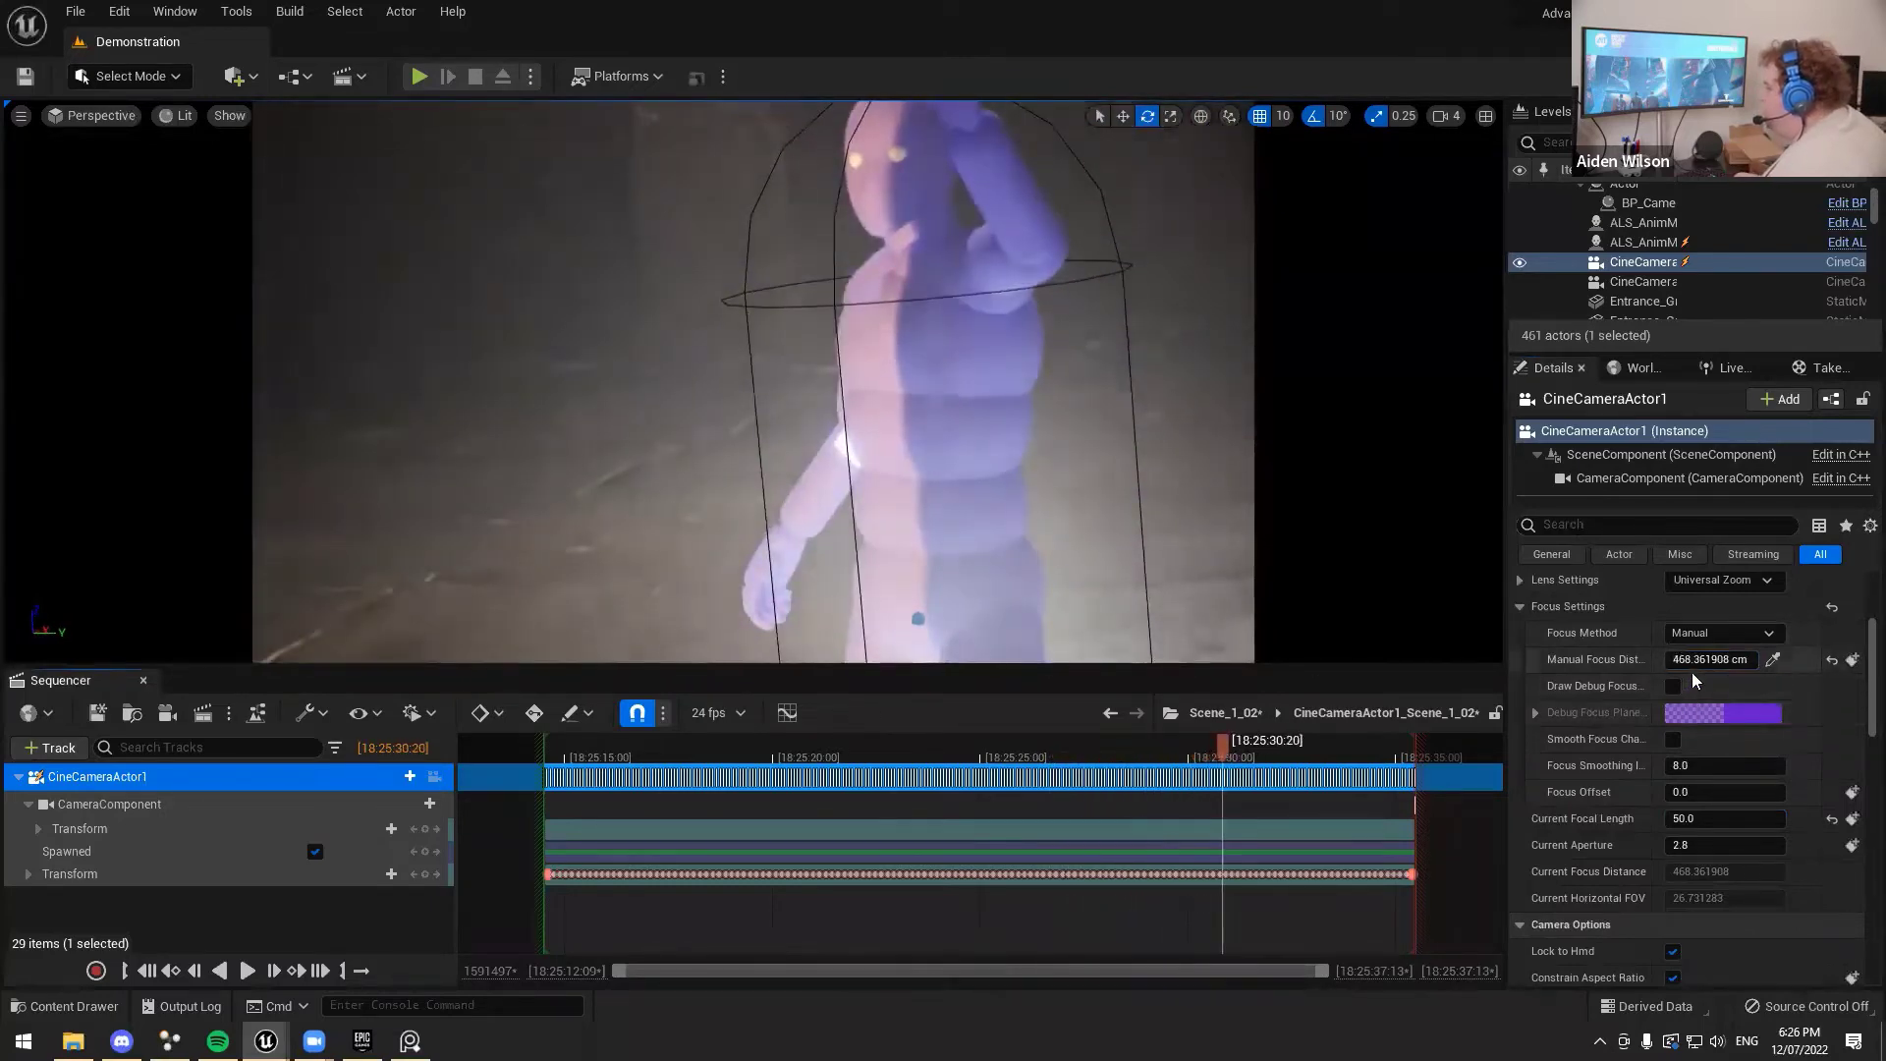
pyautogui.click(1673, 686)
pyautogui.moveTo(1709, 659); pyautogui.dragTo(1675, 664)
pyautogui.click(1672, 686)
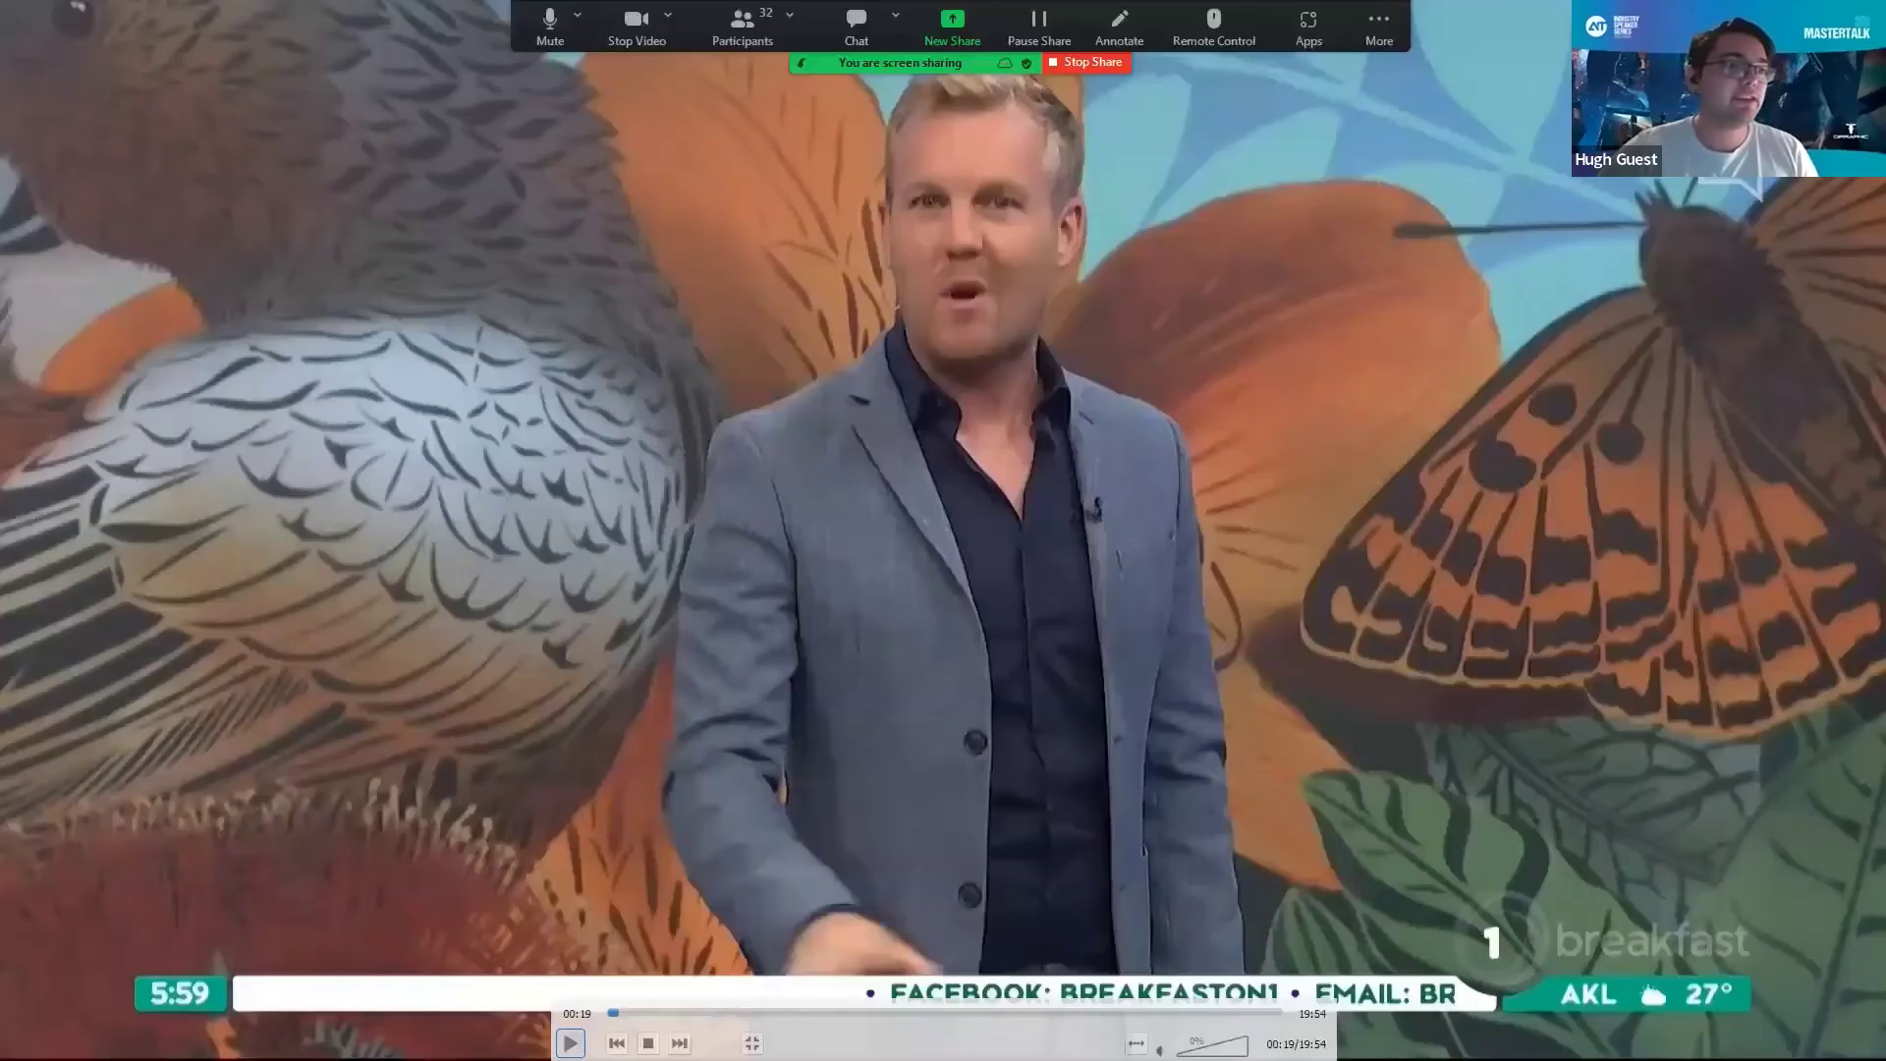
# Play the TVNZ 1 Breakfast montage video to about 00:36, pause it, leave full screen and close the player
pyautogui.press('space')
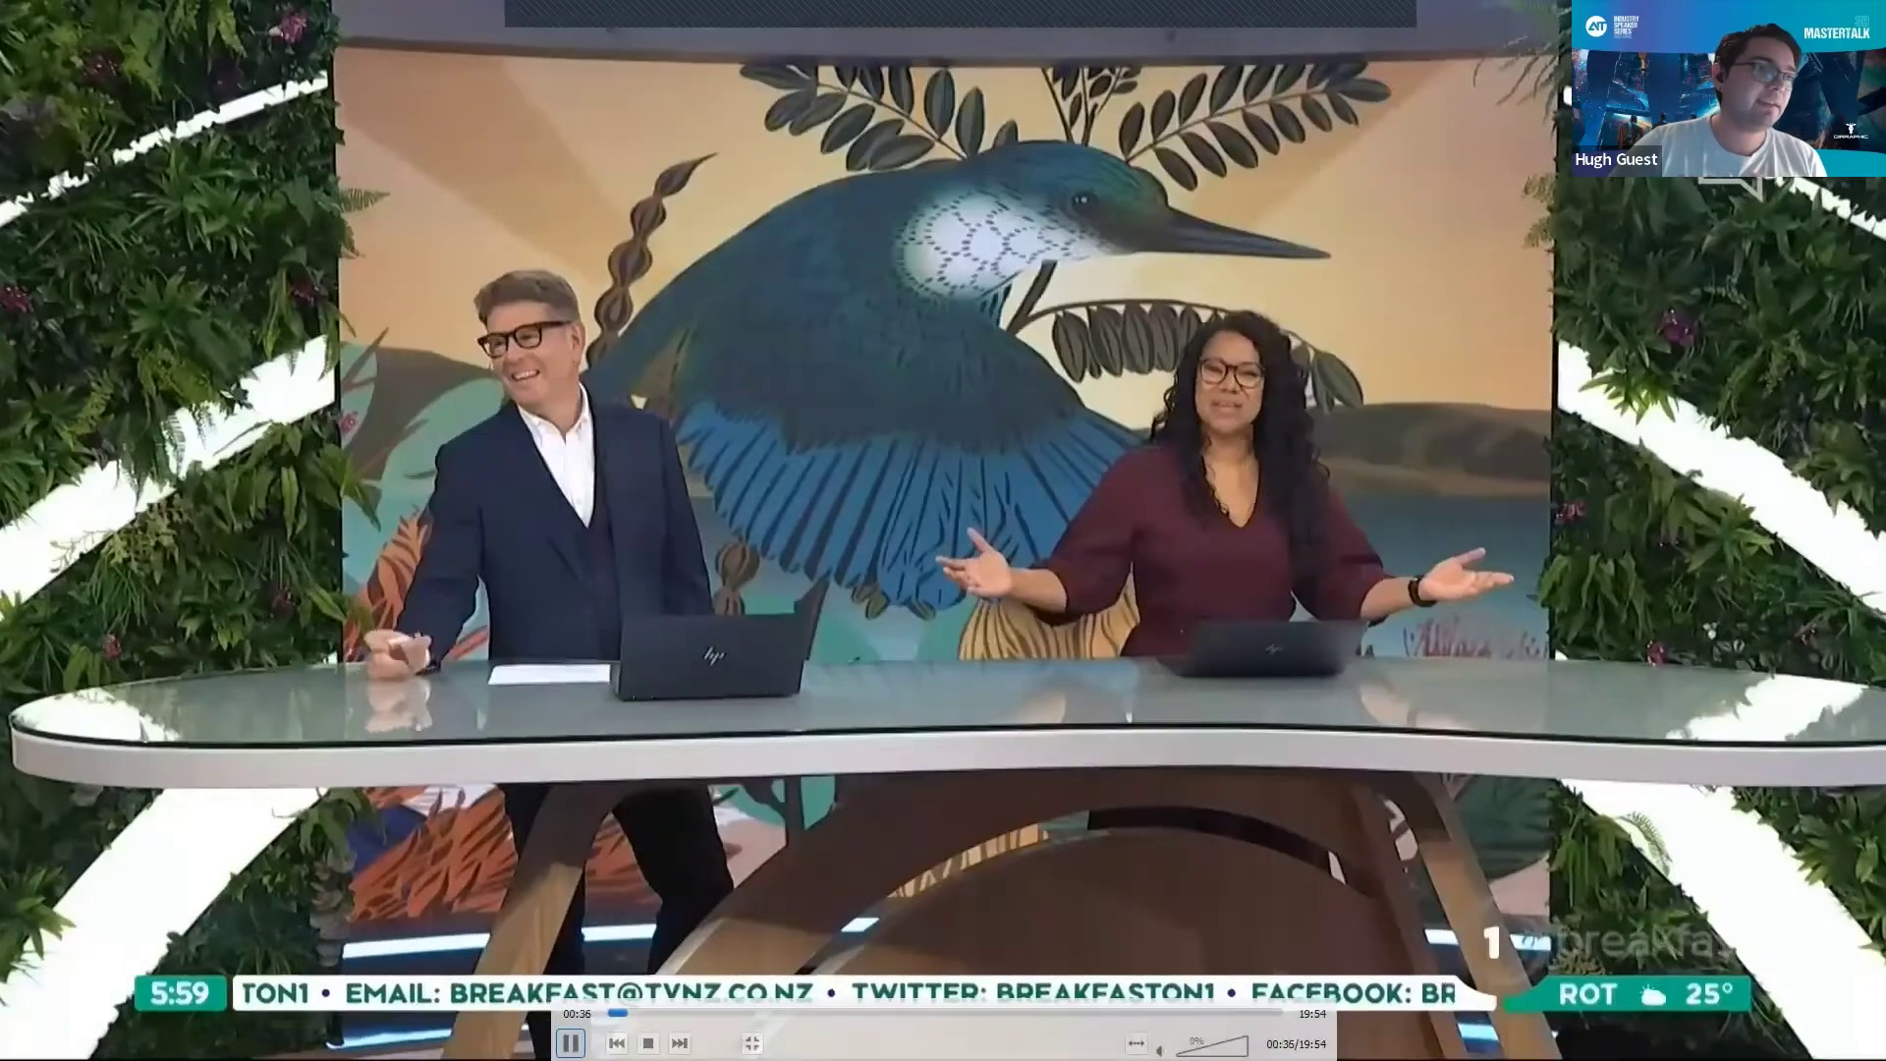
pyautogui.press('space')
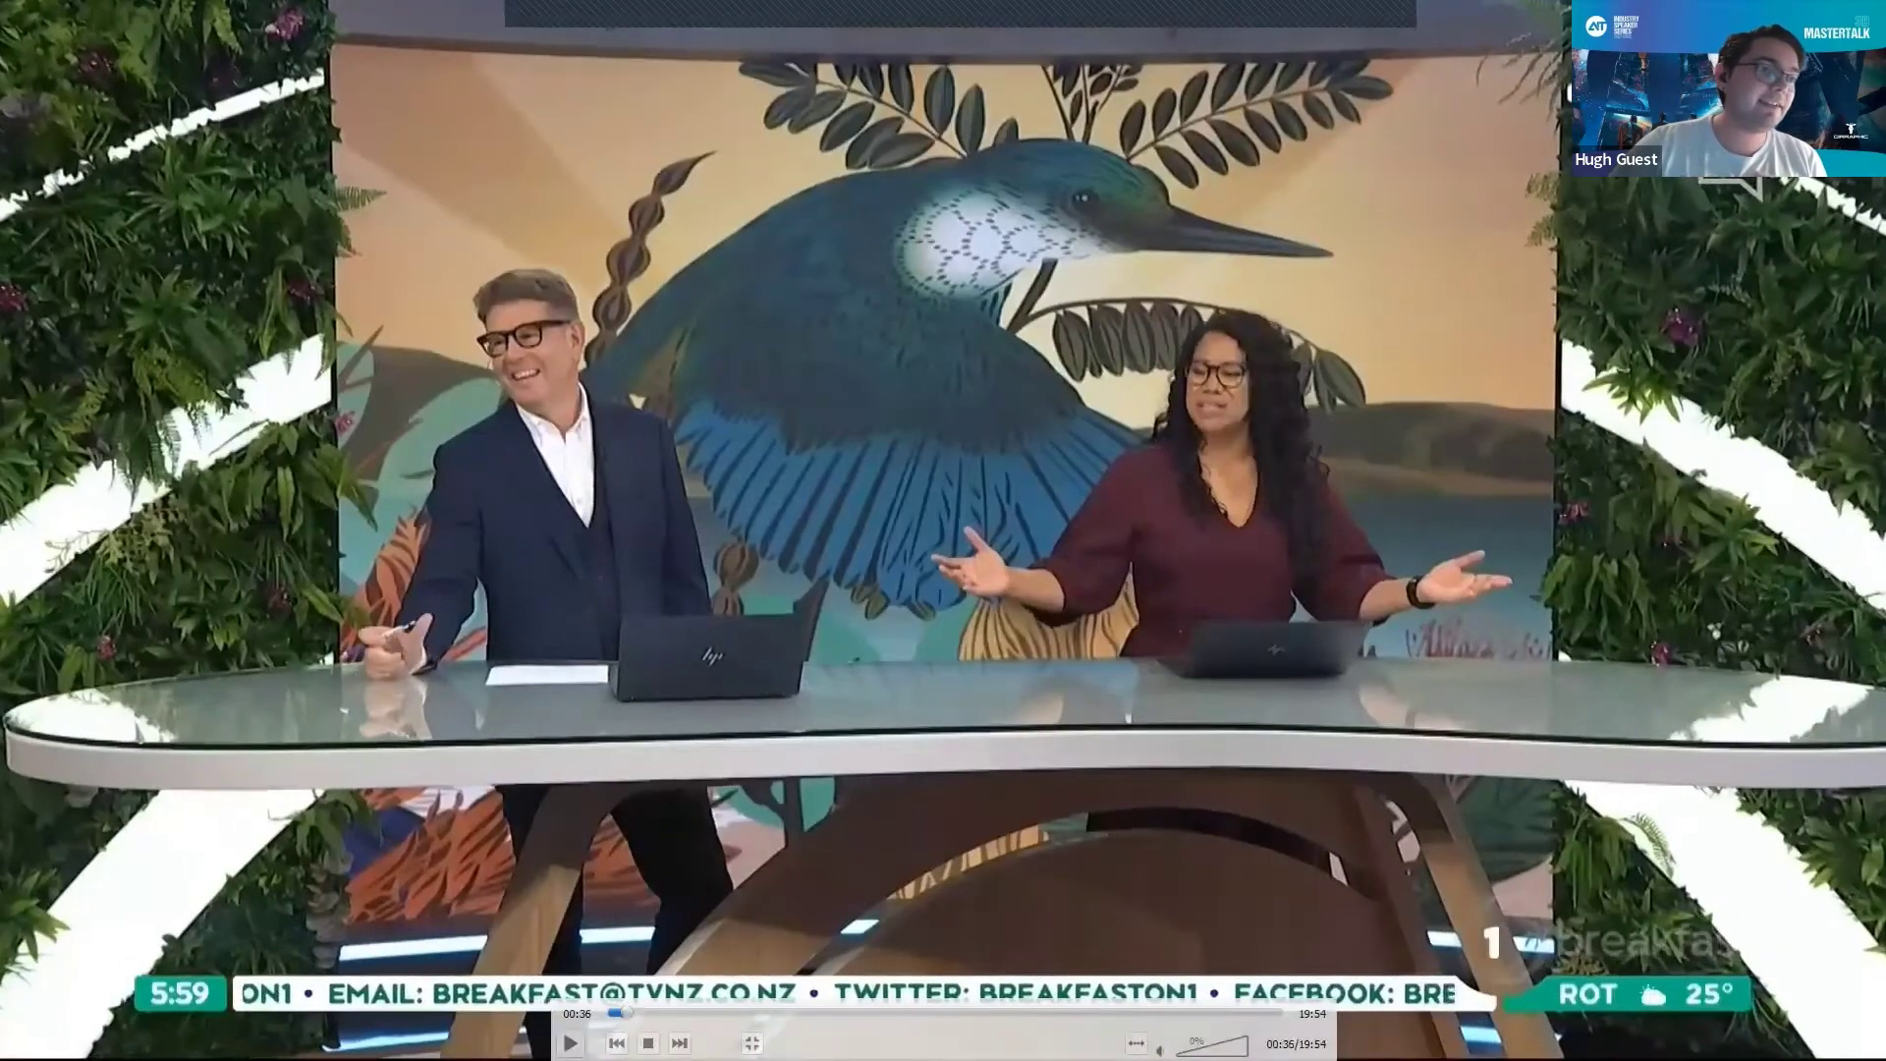
pyautogui.click(752, 1042)
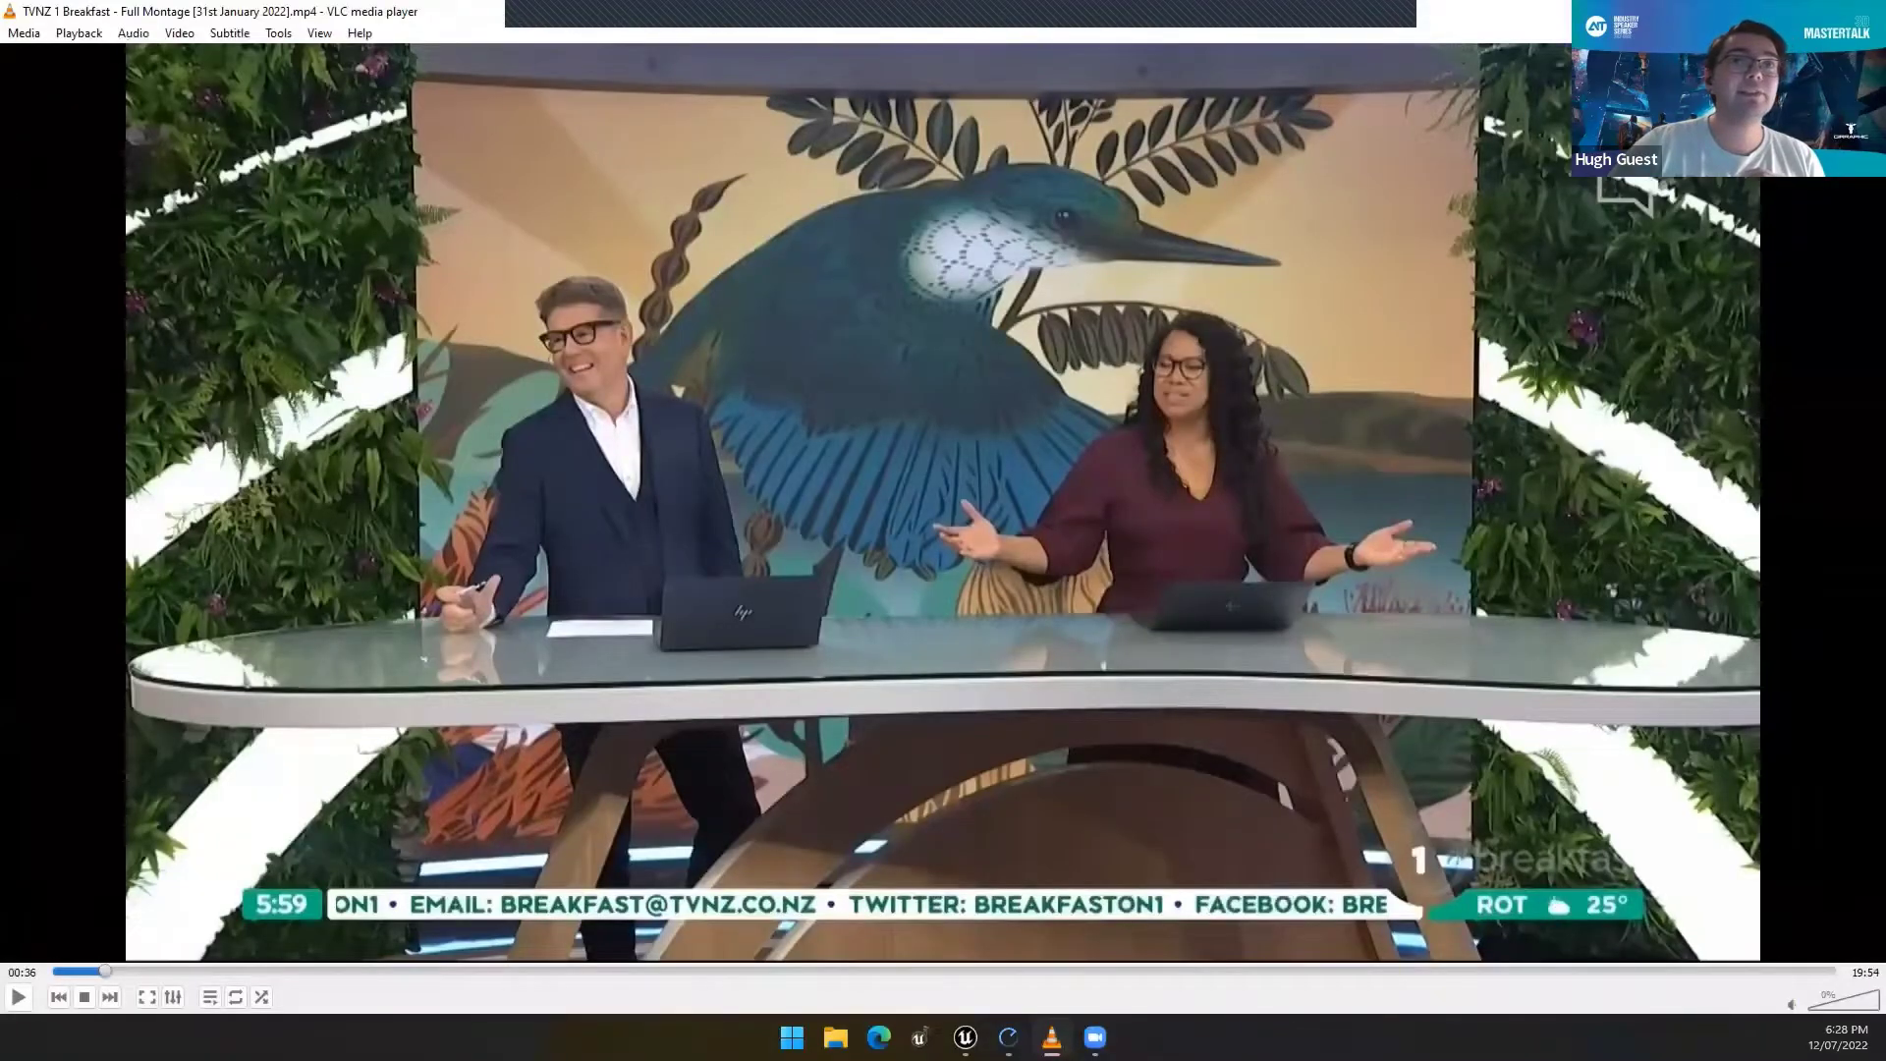
pyautogui.click(1863, 11)
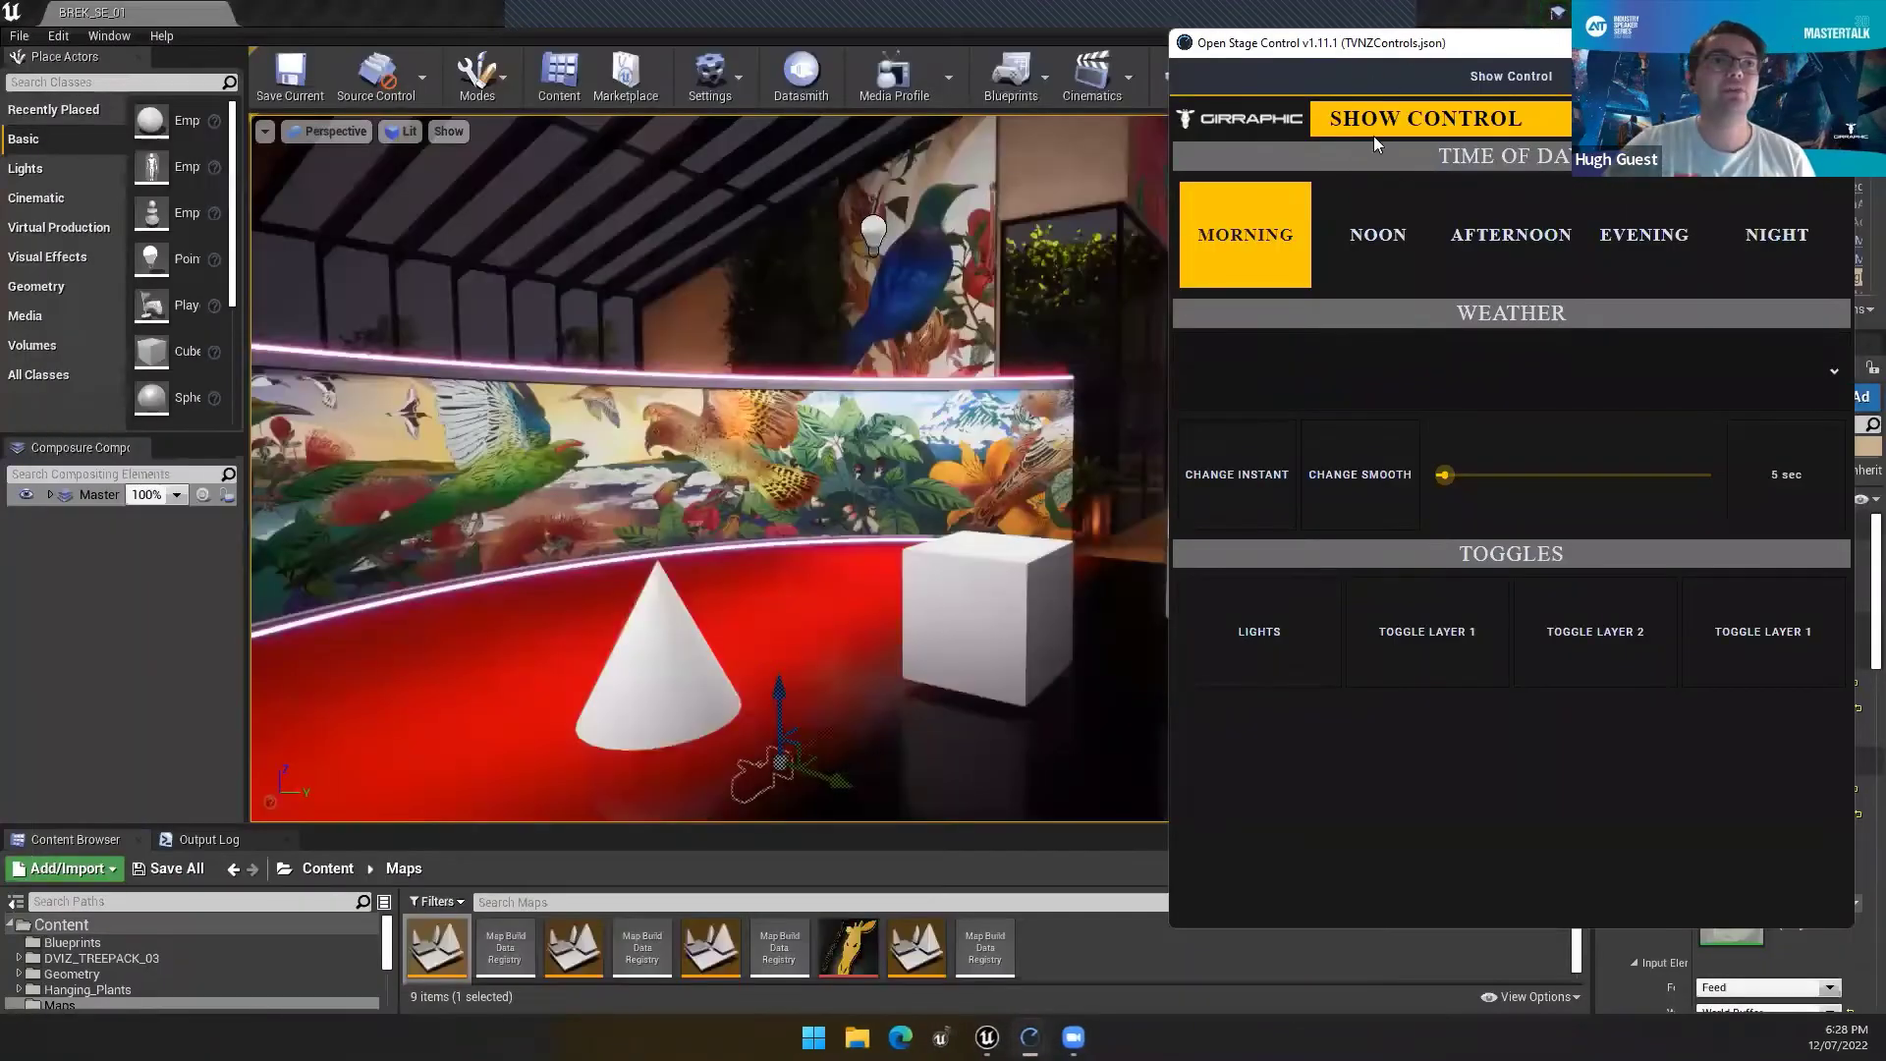
# Move the Show Control window off the editor's toolbar area and look around the BREK_SE_01 virtual studio set in the viewport
pyautogui.moveTo(1373, 42); pyautogui.dragTo(1338, 590)
pyautogui.moveTo(1037, 519); pyautogui.dragTo(1002, 560, button='right')
pyautogui.press('w')
pyautogui.press('s')
pyautogui.moveTo(257, 351); pyautogui.dragTo(257, 351, button='right')
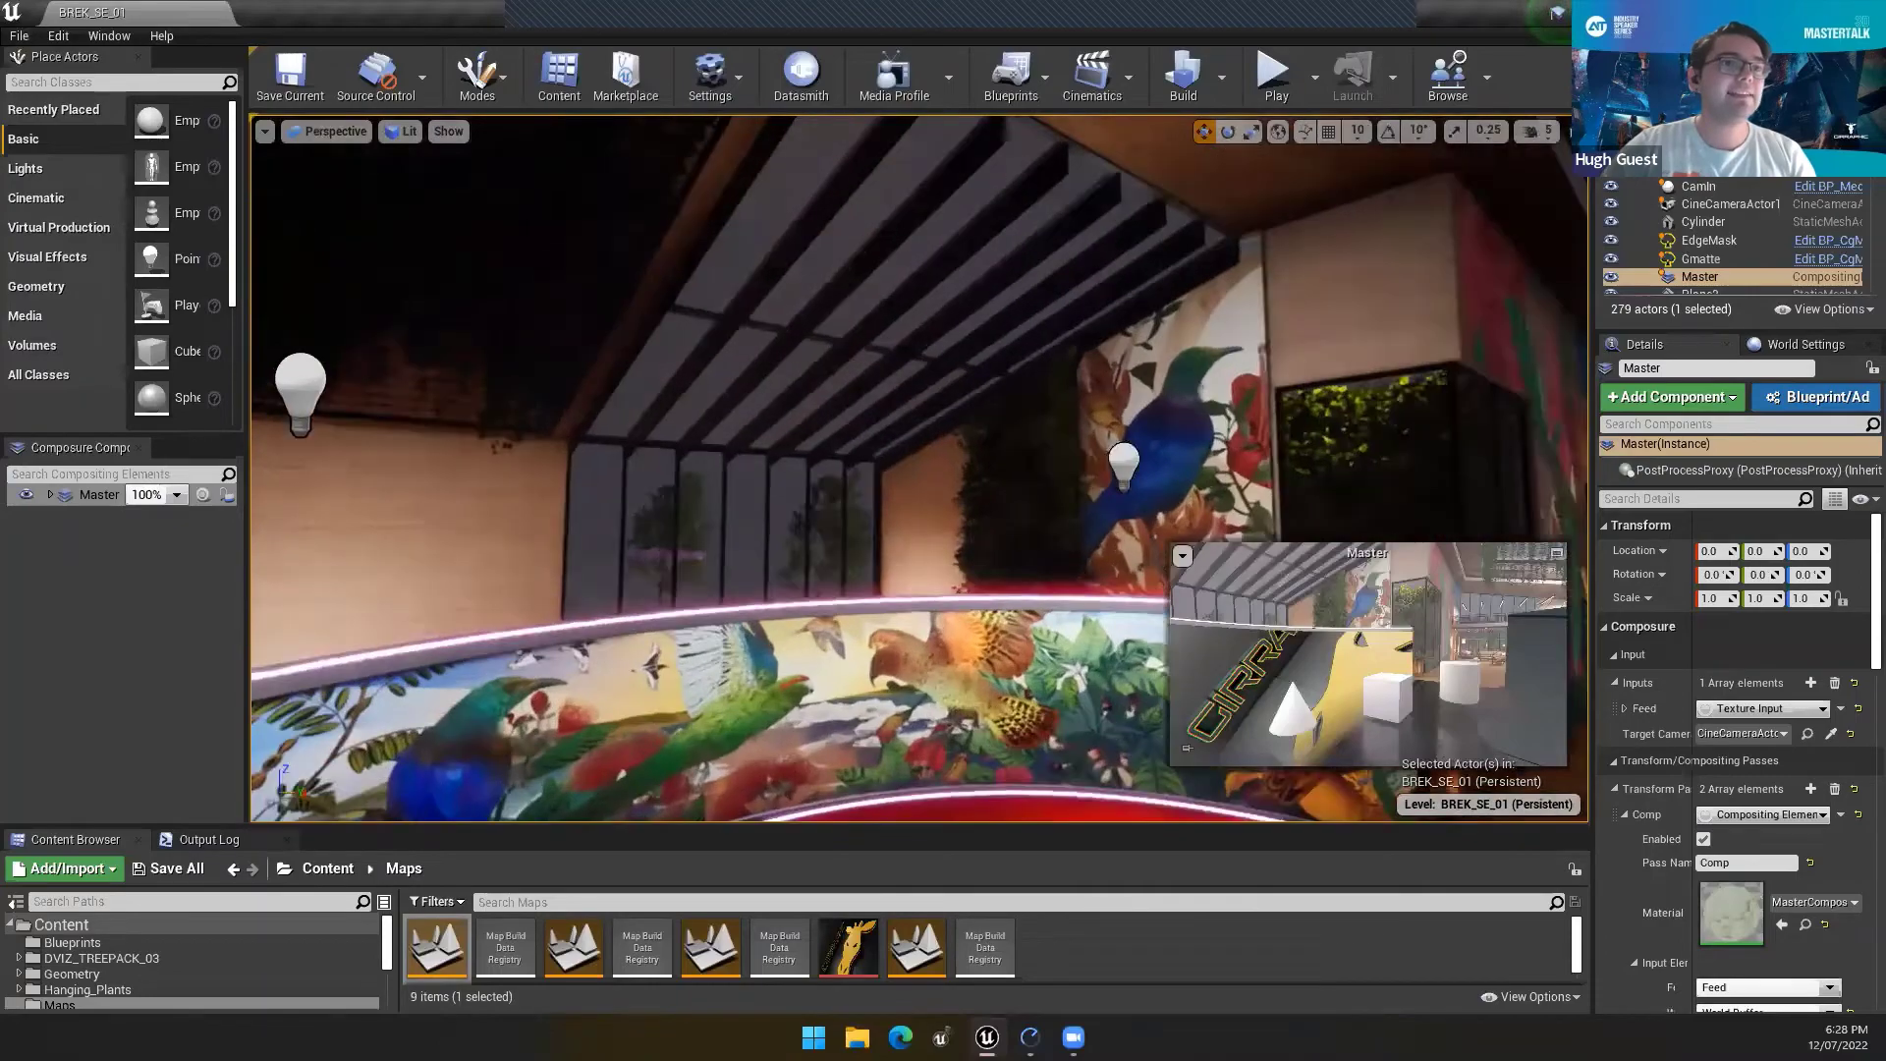
pyautogui.moveTo(919, 468); pyautogui.dragTo(1061, 545, button='right')
pyautogui.moveTo(1007, 305); pyautogui.dragTo(1007, 305, button='right')
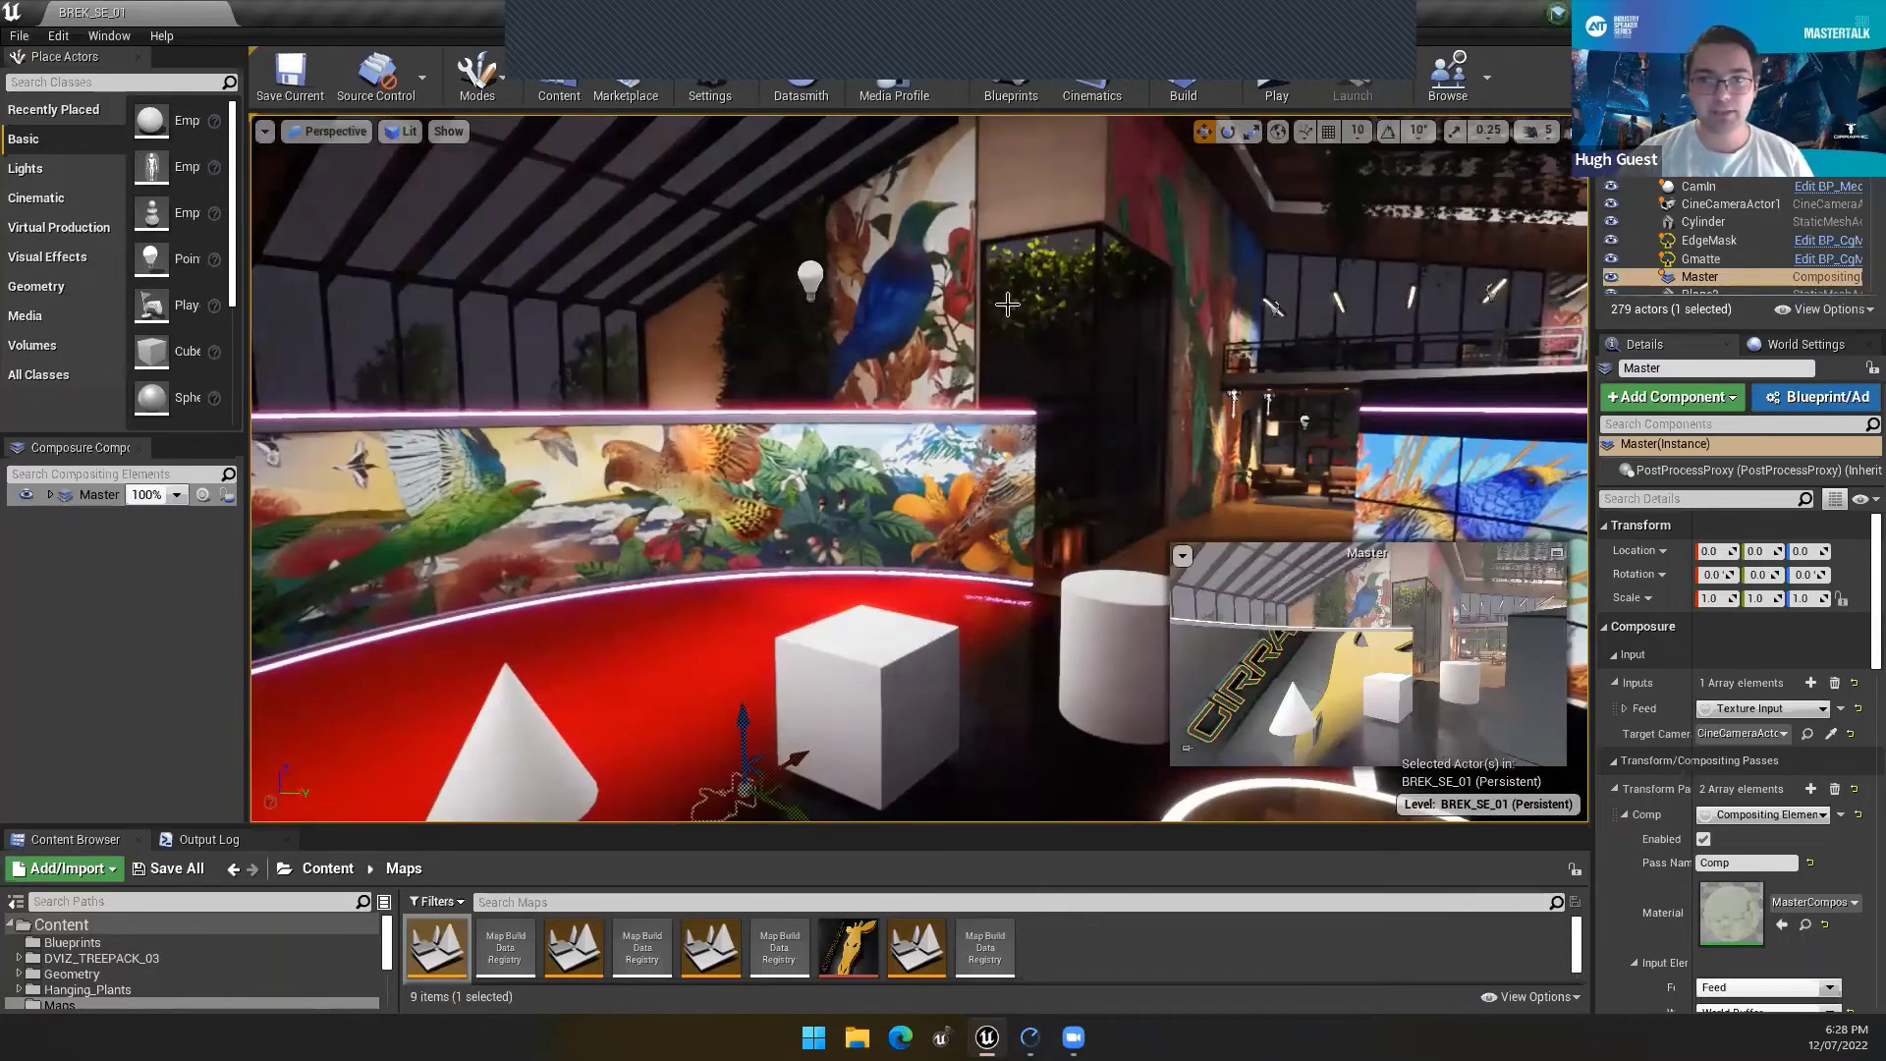